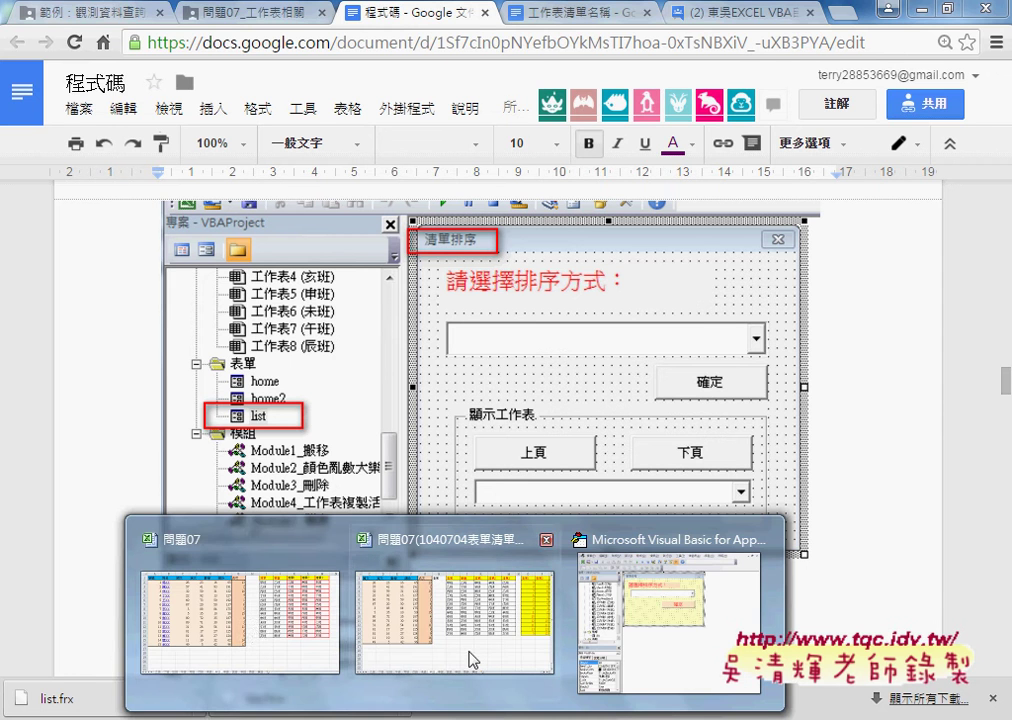
# Select the 確定 button on the list UserForm in the VBA editor, then return to the 問題07 workbook.
pyautogui.click(260, 635)
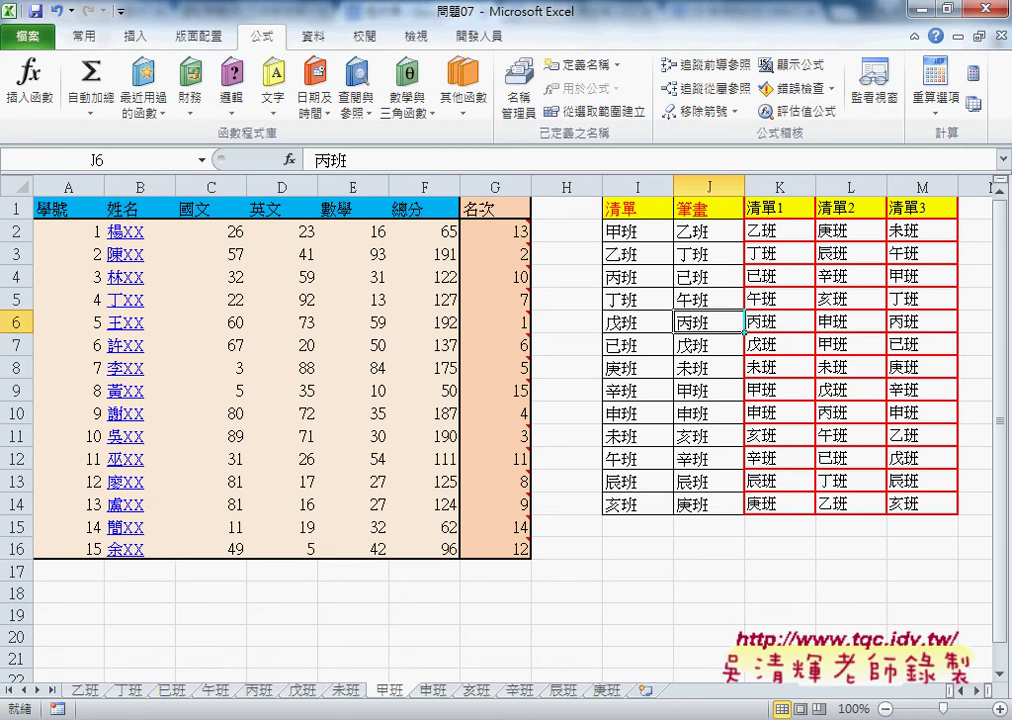
pyautogui.moveTo(350, 715)
pyautogui.click(681, 548)
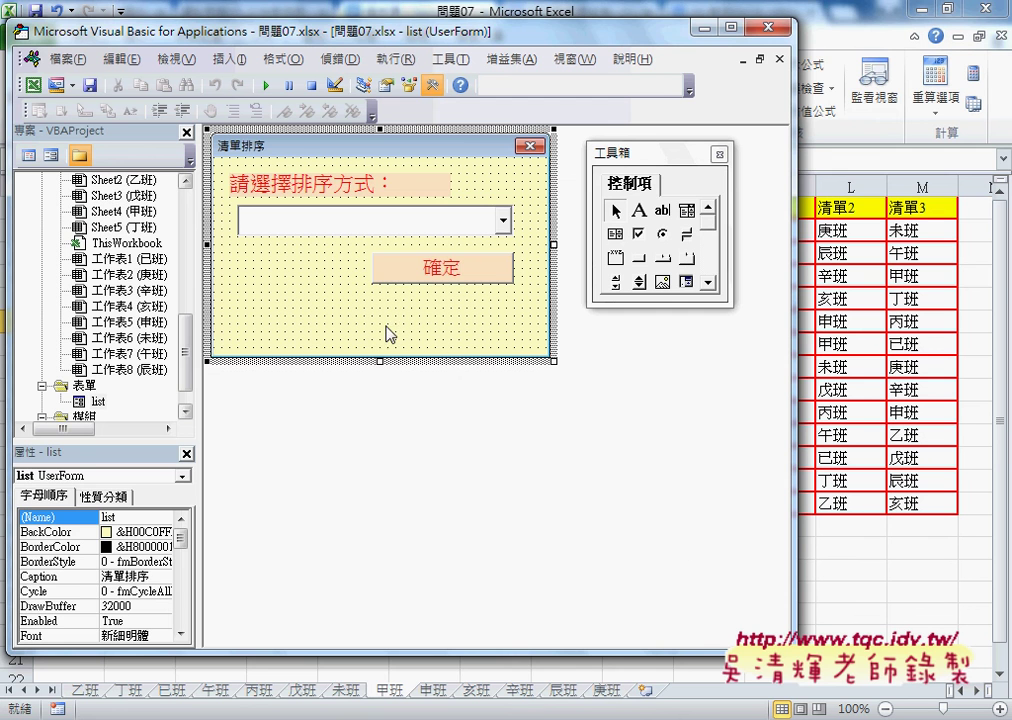
pyautogui.click(417, 283)
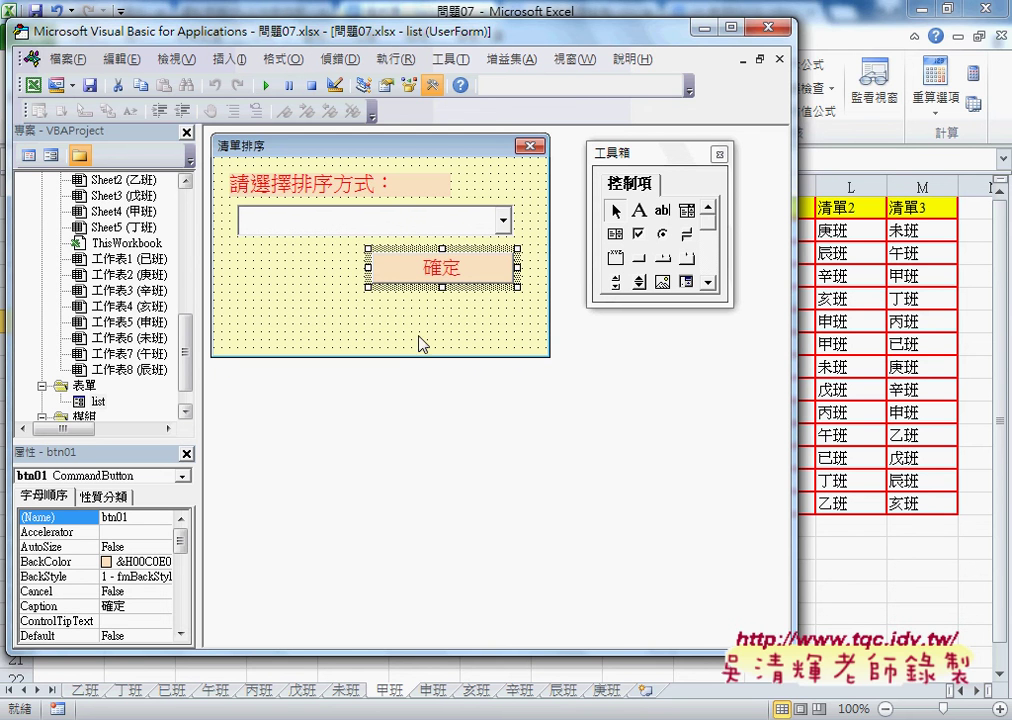
pyautogui.click(395, 715)
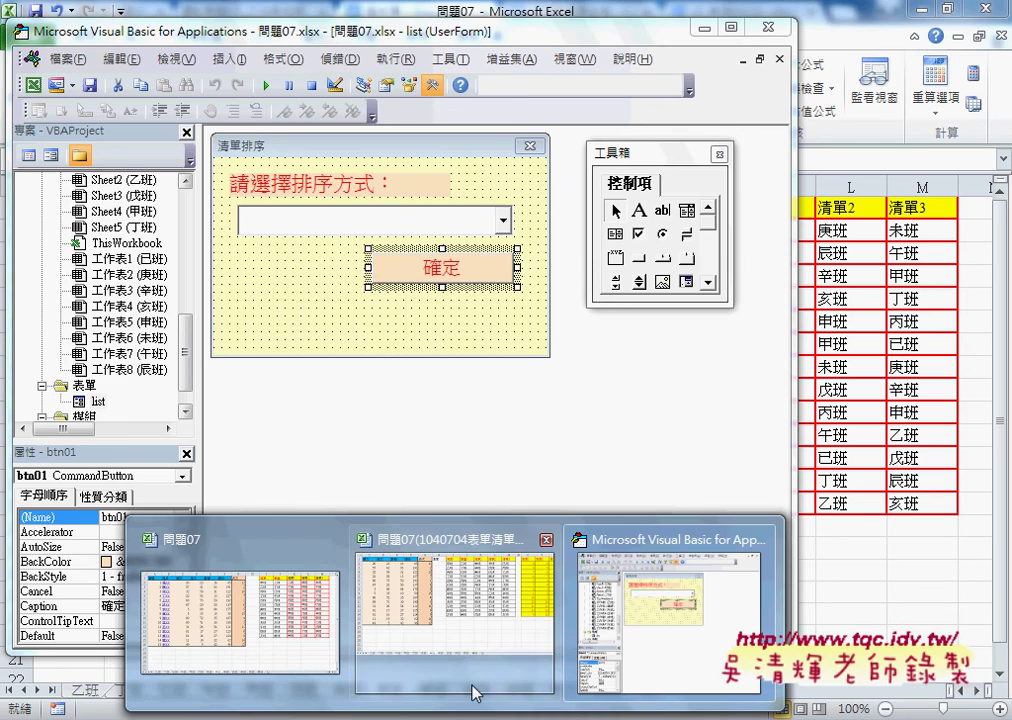
pyautogui.click(300, 650)
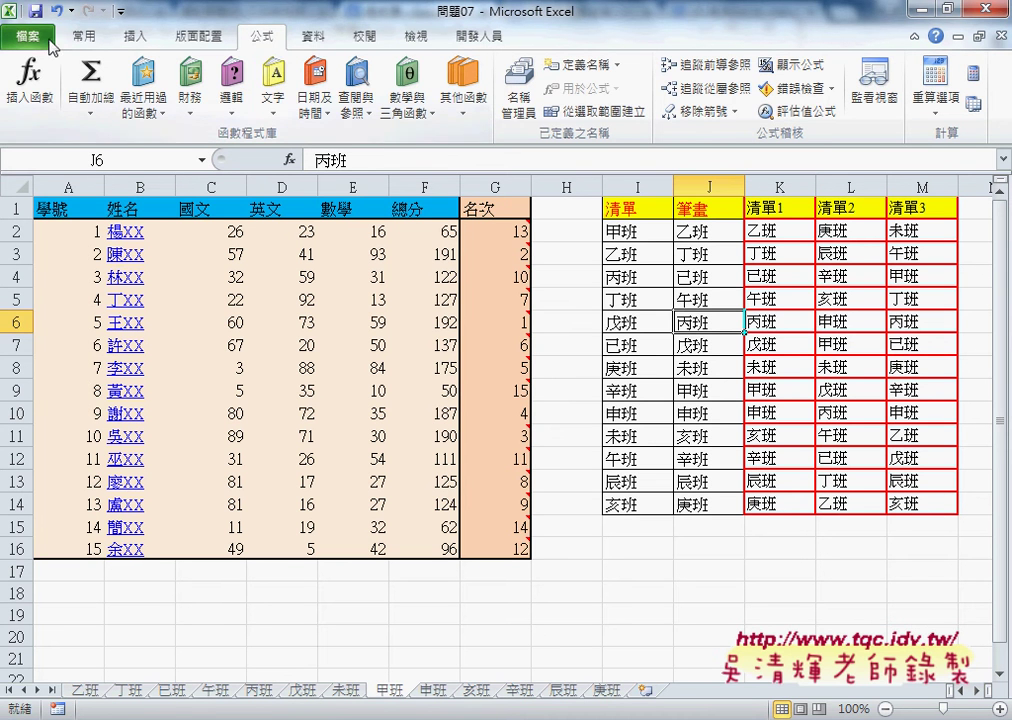
pyautogui.click(47, 45)
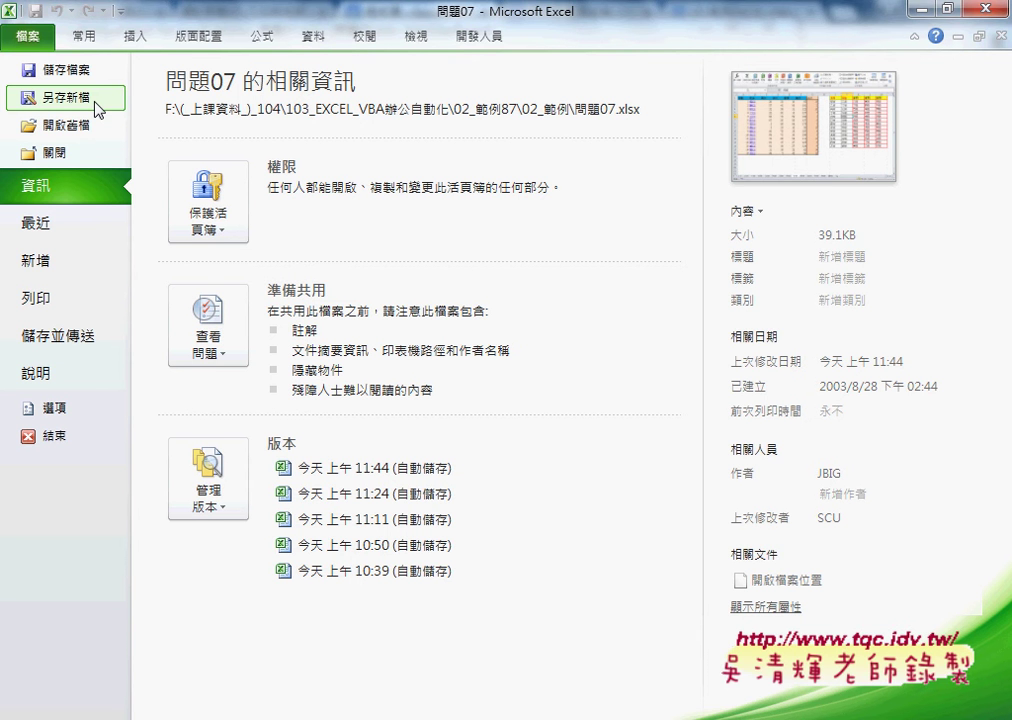
pyautogui.press('Escape')
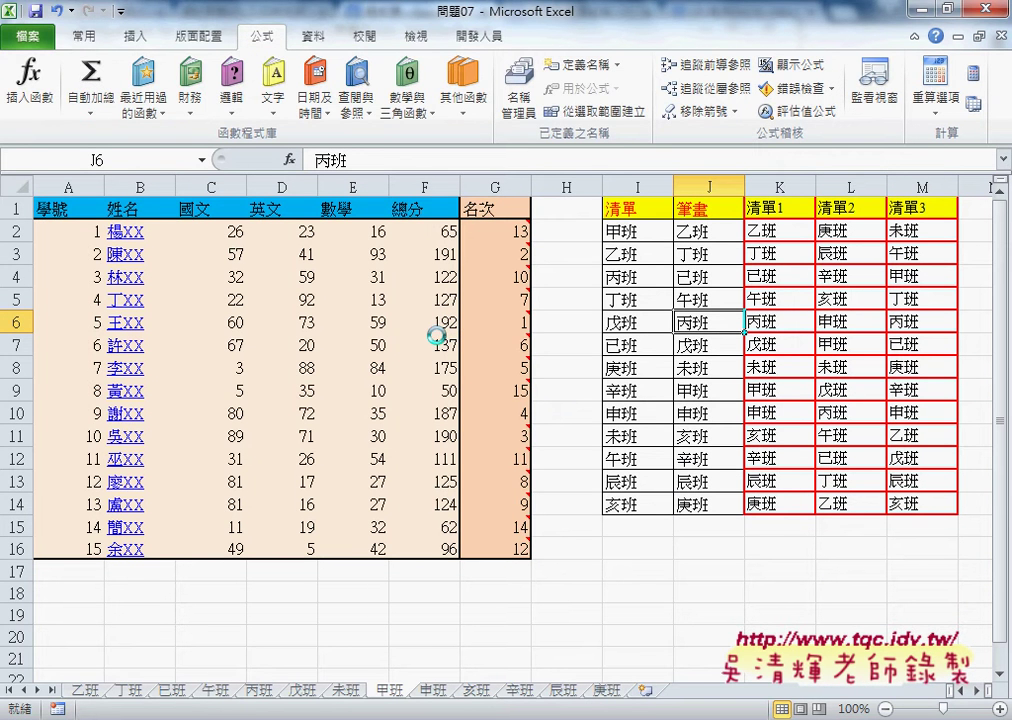
pyautogui.press('F12')
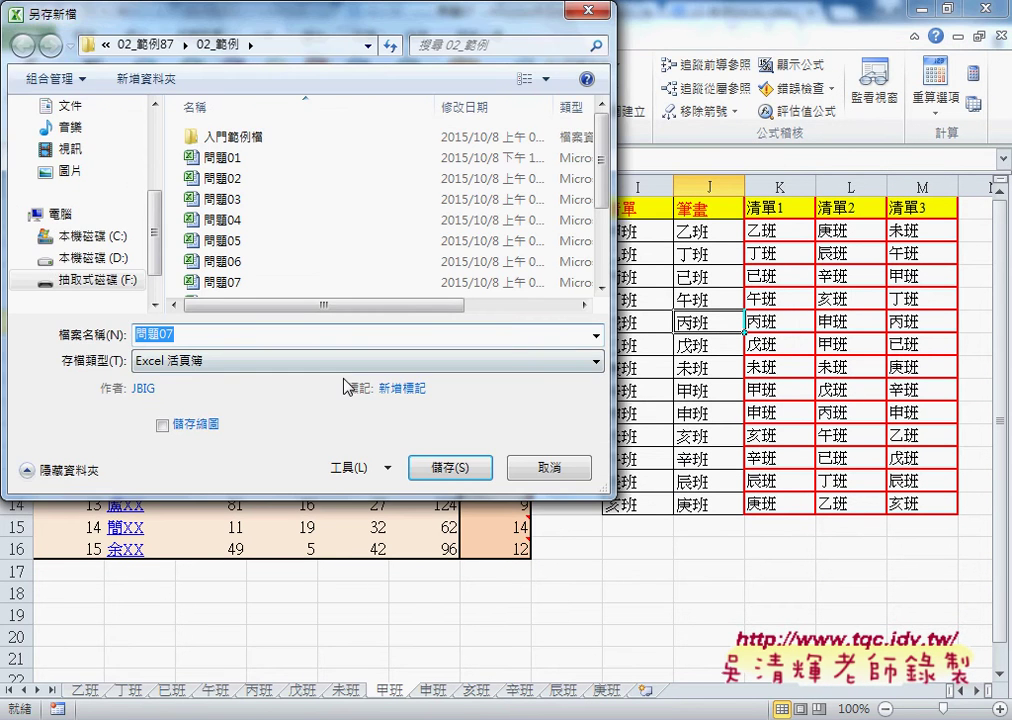
pyautogui.click(182, 366)
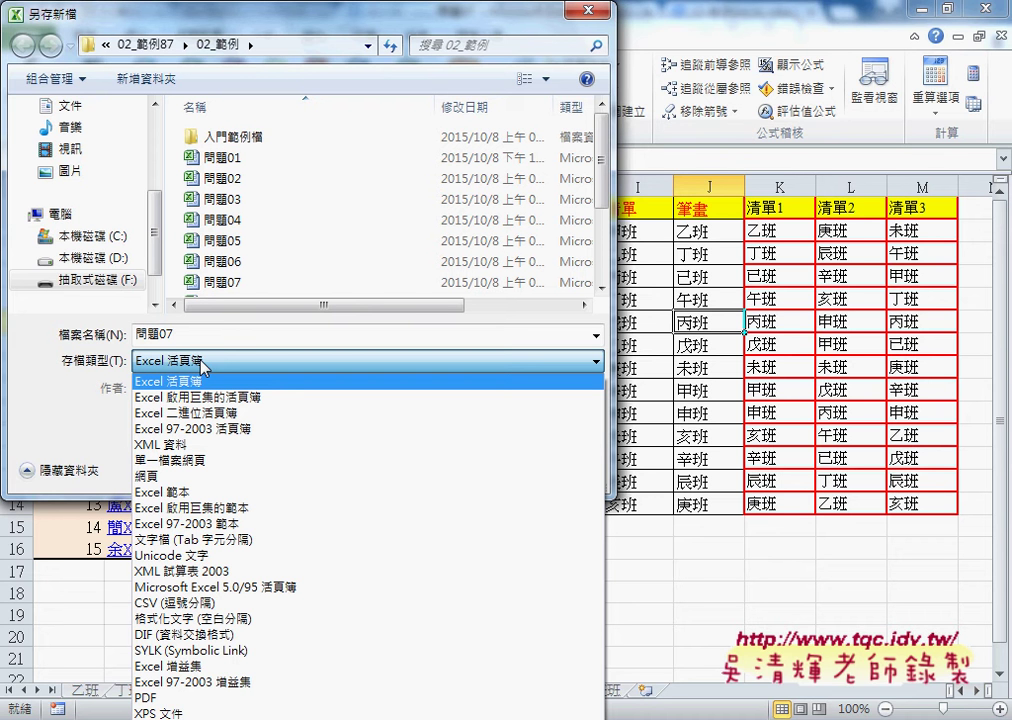
pyautogui.click(162, 291)
pyautogui.click(570, 464)
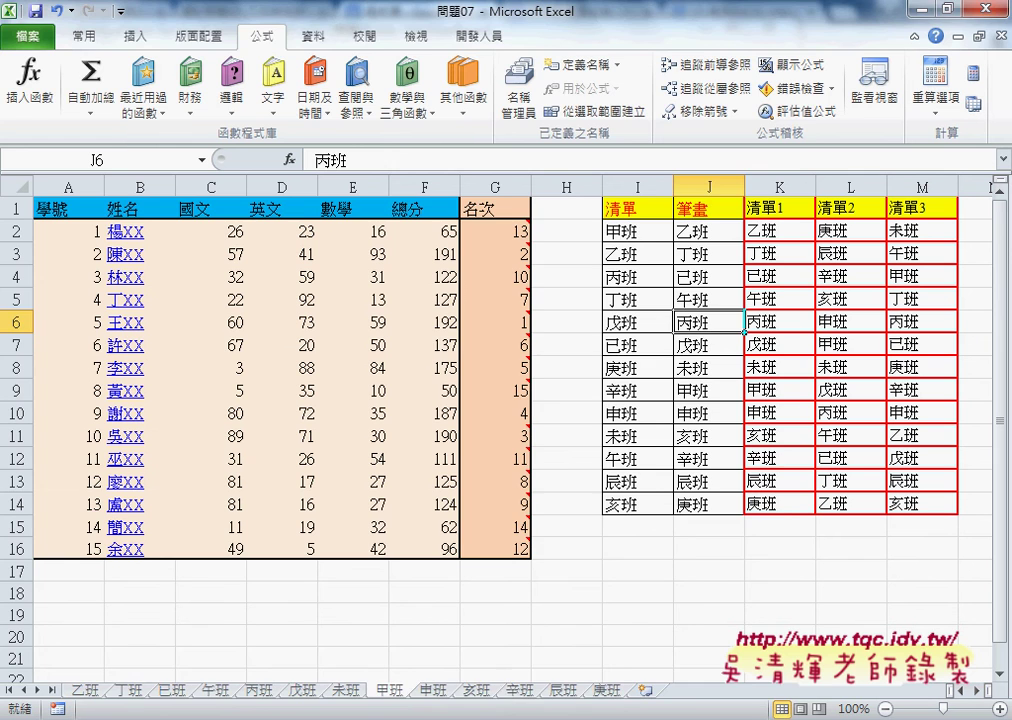
# In btn01_Click, add an activeworkbook line after Call 移動工作表_從清單("I") and select 'workbook'.
pyautogui.click(645, 621)
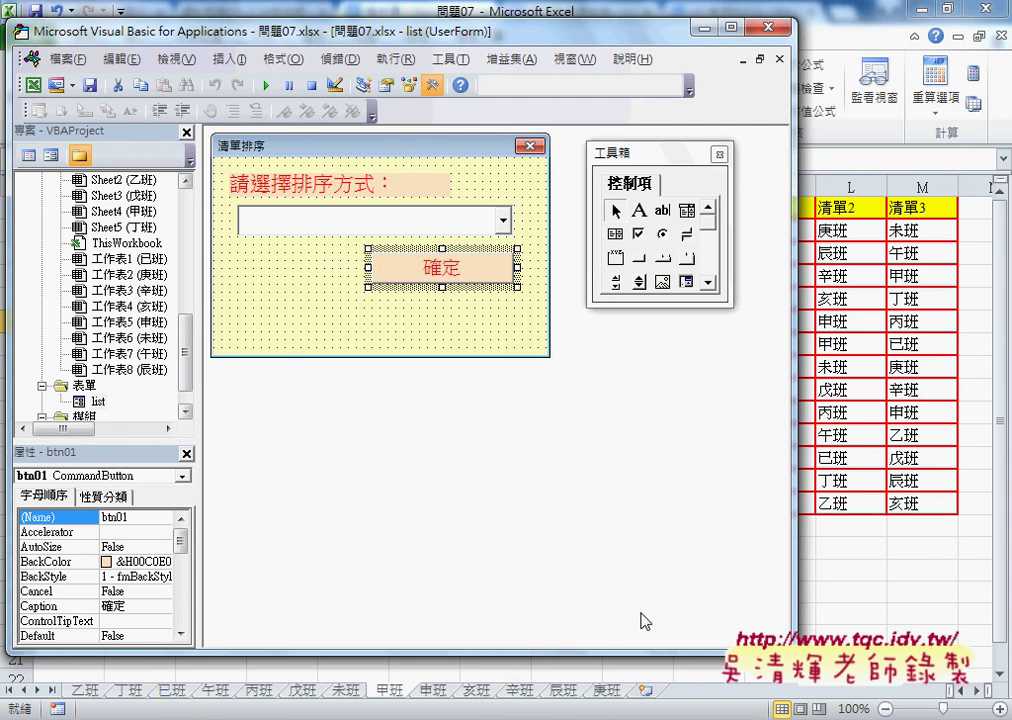
pyautogui.doubleClick(431, 266)
pyautogui.moveTo(300, 193); pyautogui.dragTo(587, 192)
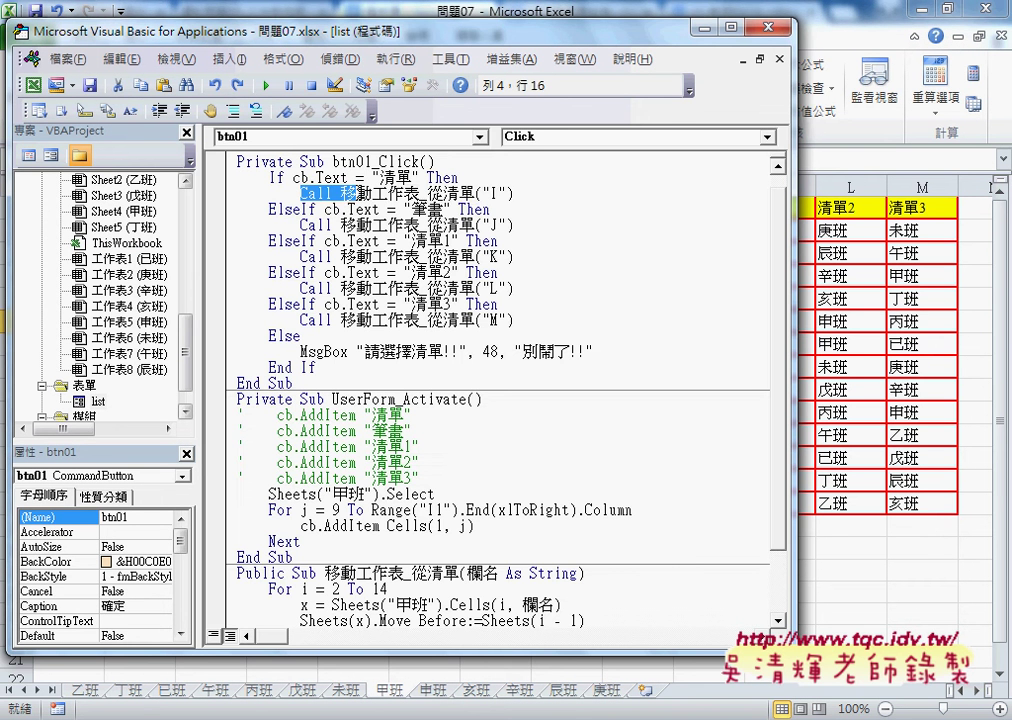
pyautogui.click(548, 192)
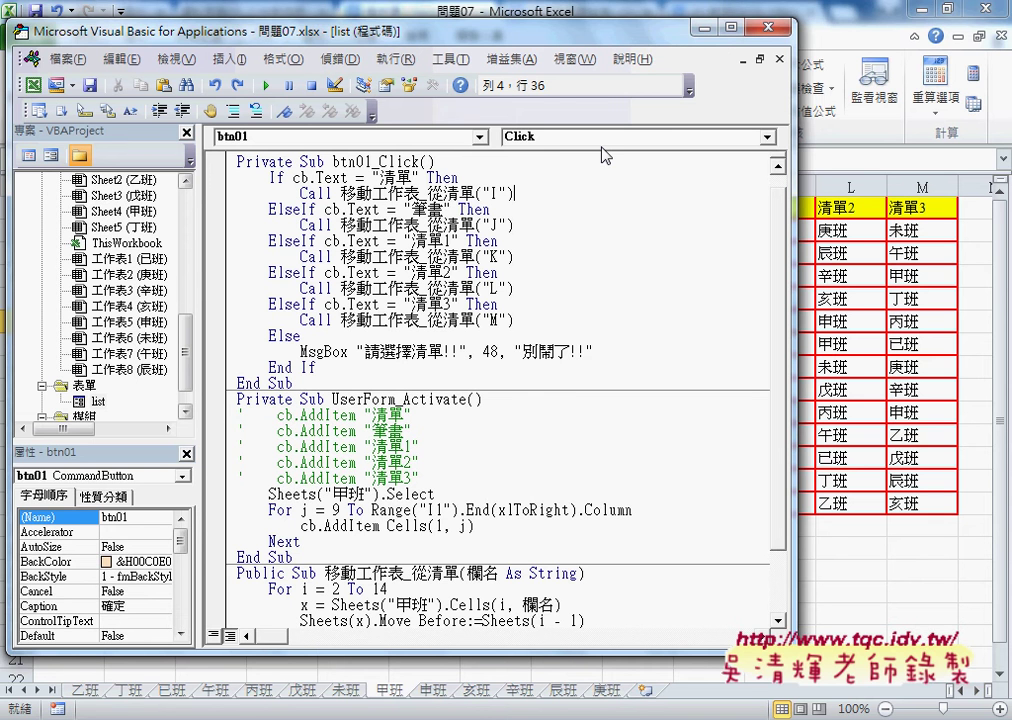
pyautogui.press('Return')
pyautogui.write('a')
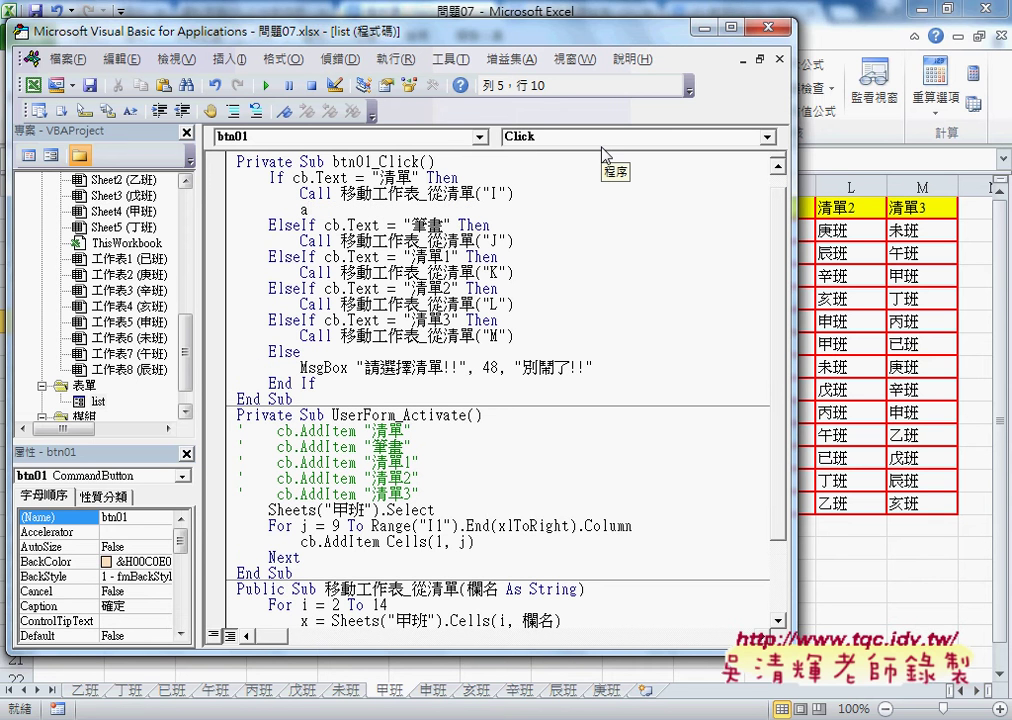
pyautogui.write('ct')
pyautogui.write('ive')
pyautogui.write('wor')
pyautogui.write('kboo')
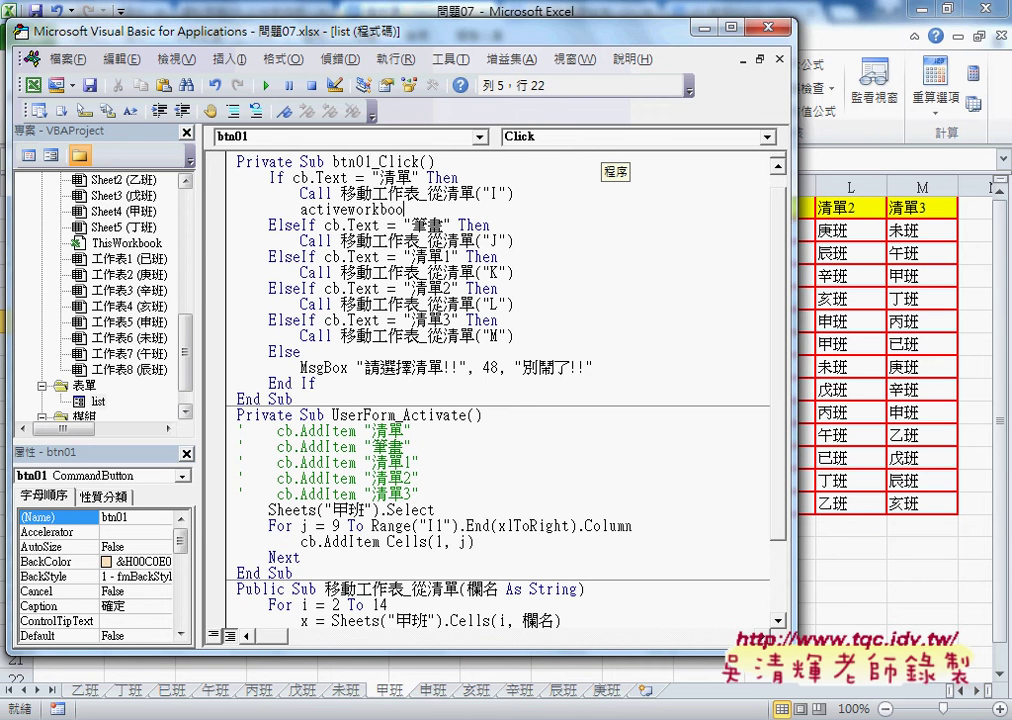
pyautogui.write('k')
pyautogui.write('.')
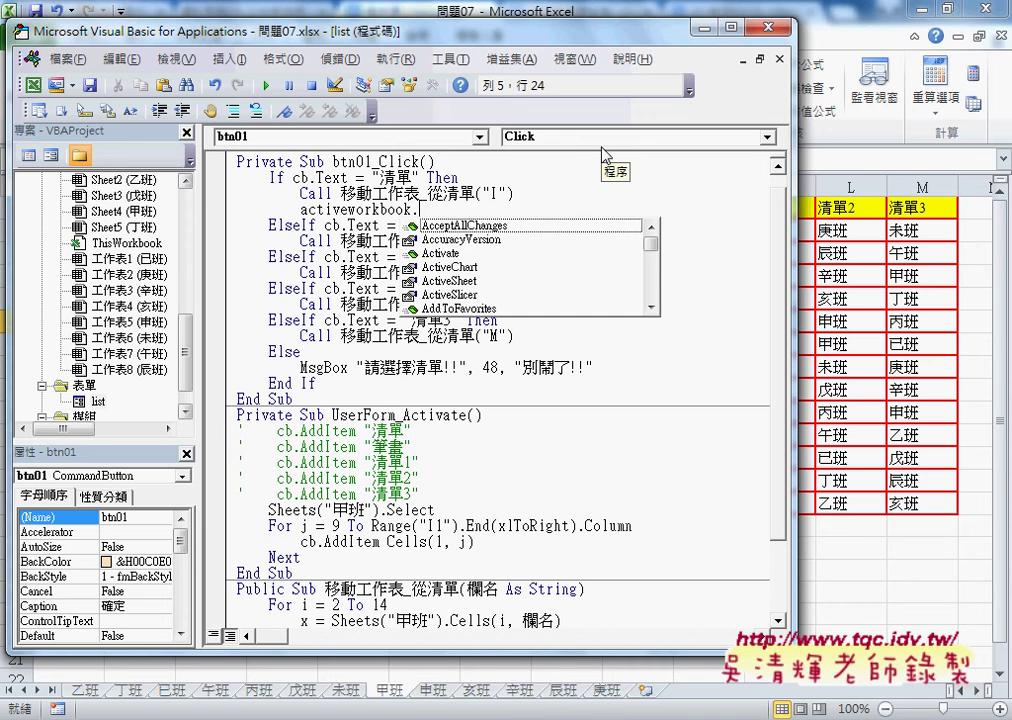
pyautogui.press('BackSpace')
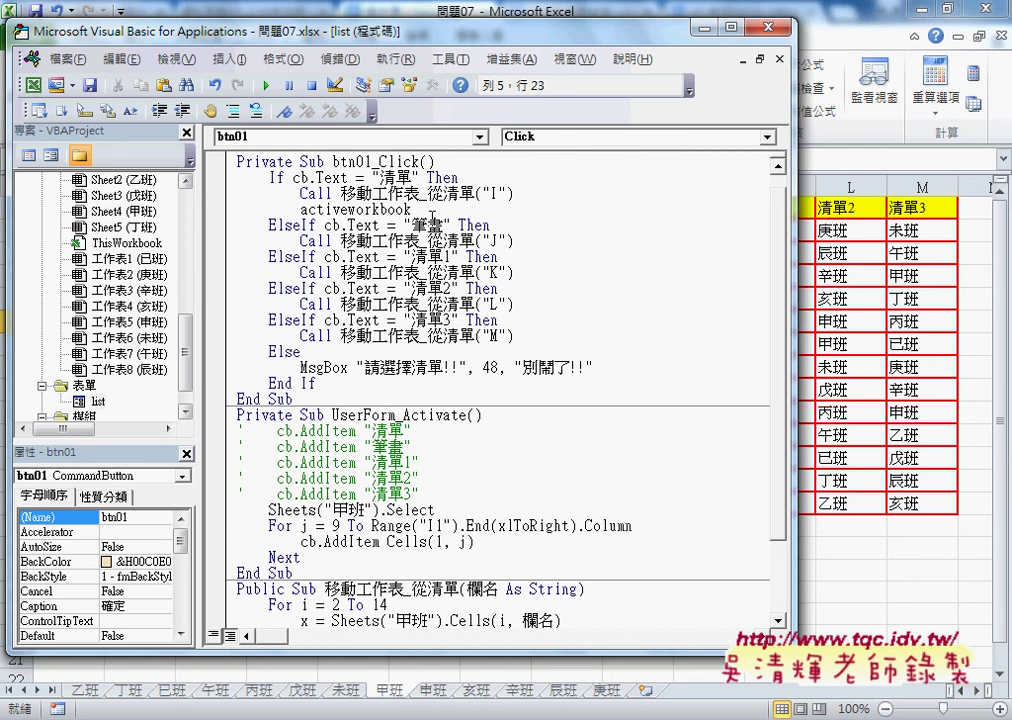
pyautogui.moveTo(432, 214); pyautogui.dragTo(348, 209)
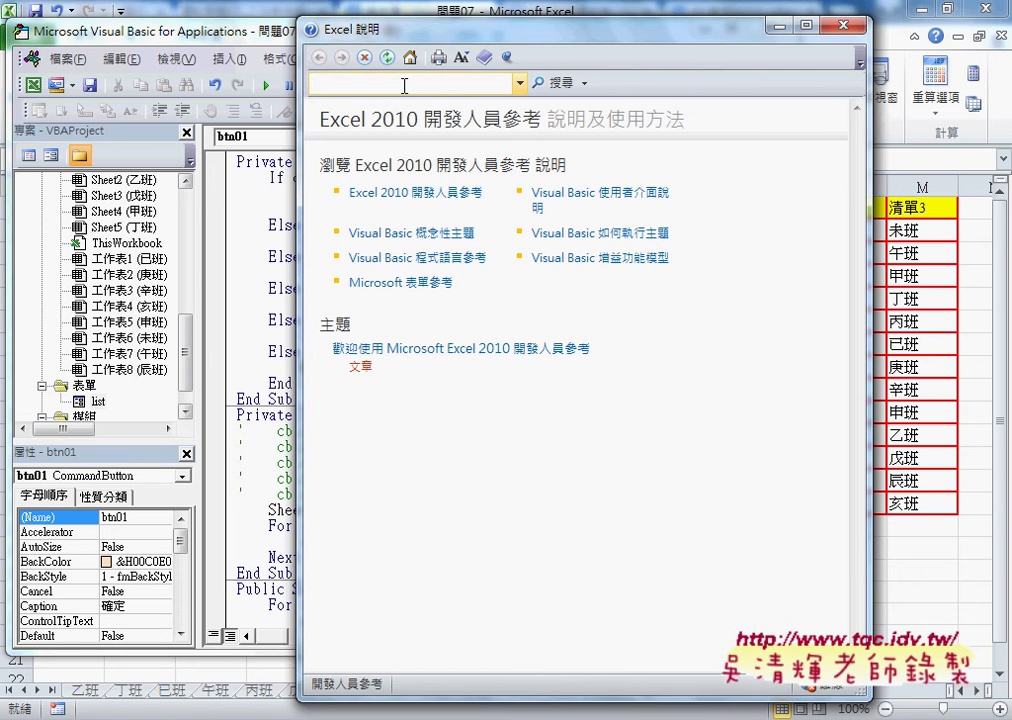
# Search Help for 'workbooks' and open the Workbooks 物件 page and its members list.
pyautogui.write('workbook')
pyautogui.write('s')
pyautogui.click(556, 88)
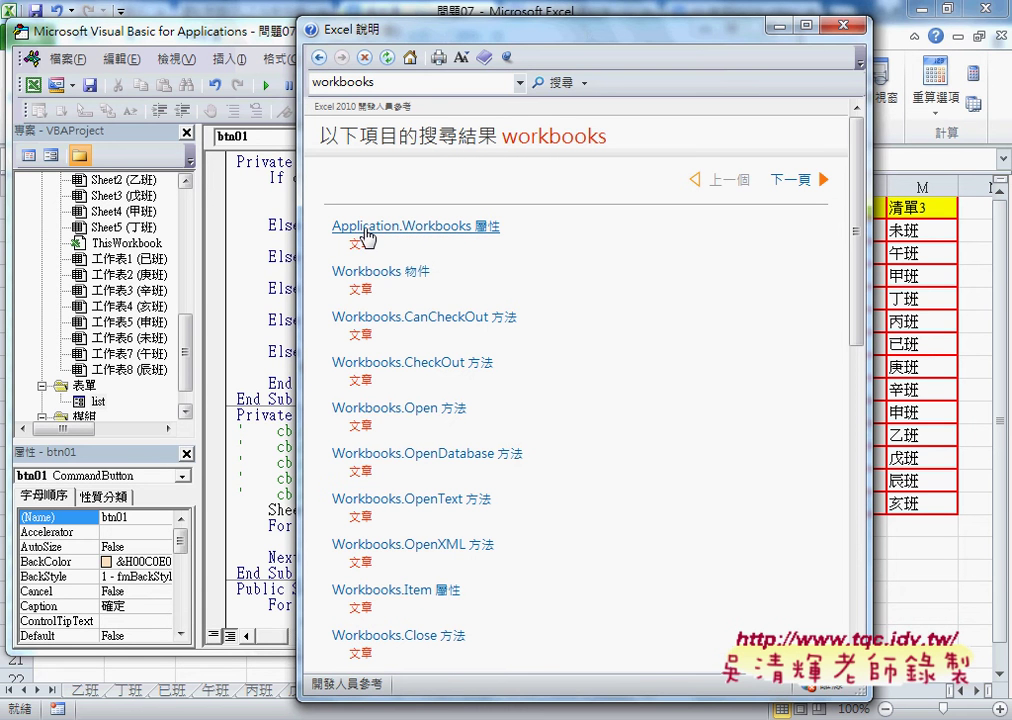
pyautogui.click(390, 281)
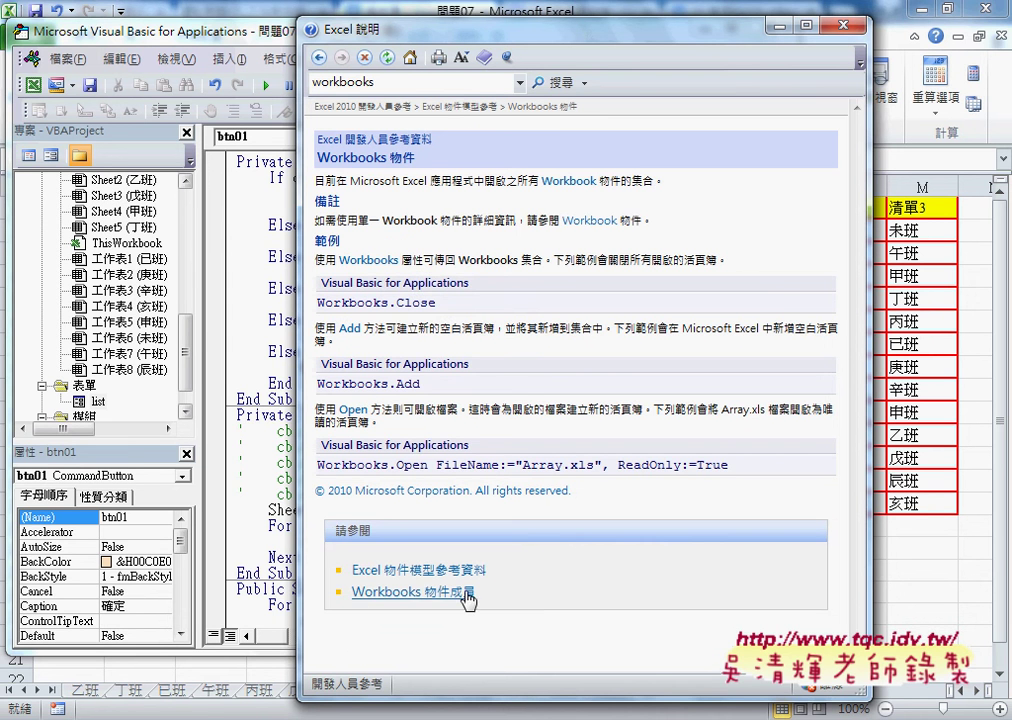
pyautogui.click(460, 592)
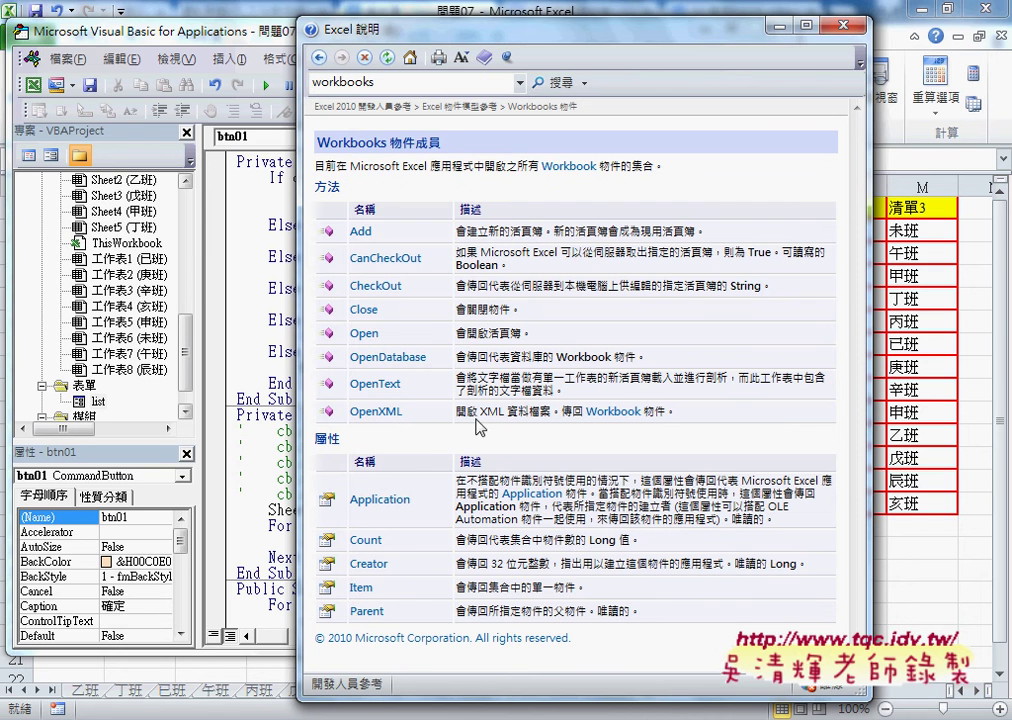
pyautogui.tripleClick(413, 145)
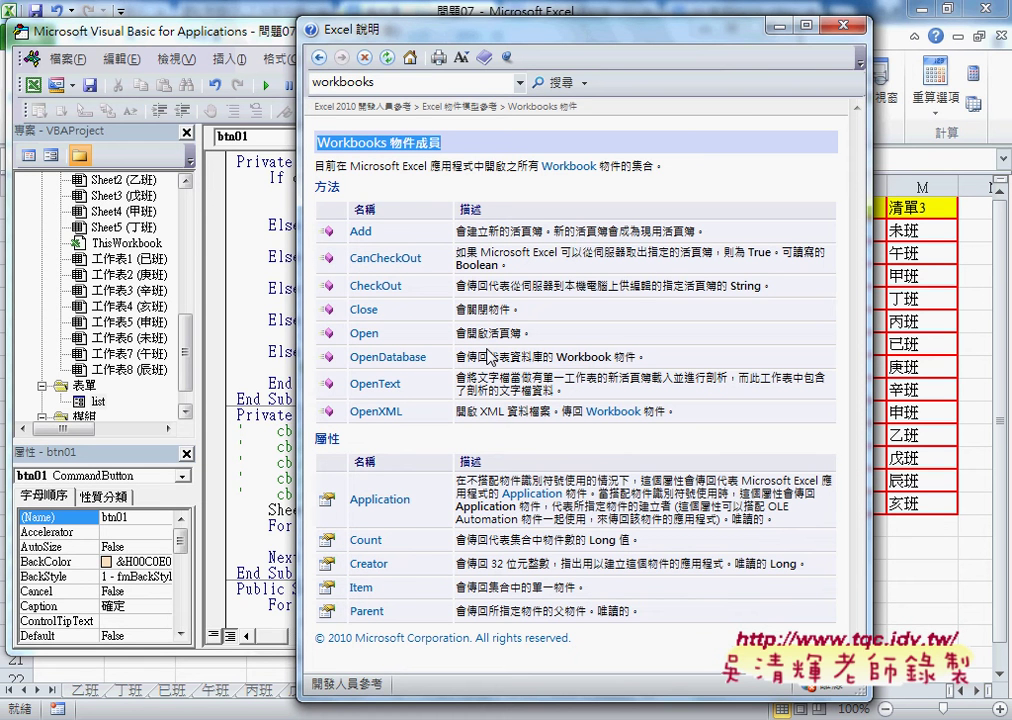
# Go back to the results and search Help for 'workbook' instead.
pyautogui.click(320, 62)
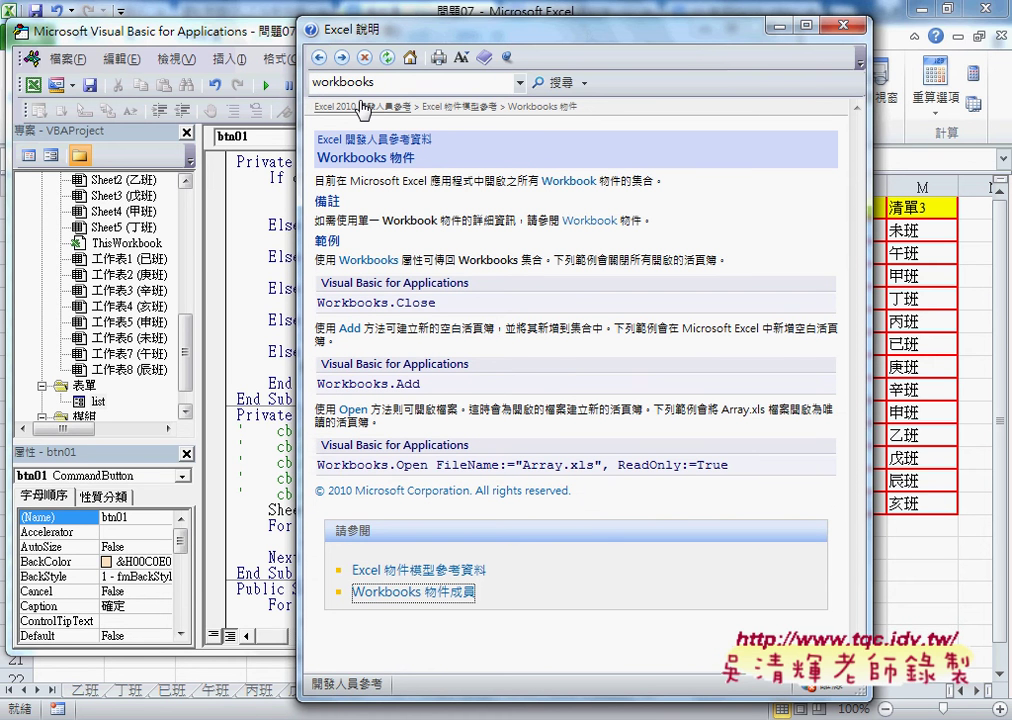
pyautogui.click(319, 57)
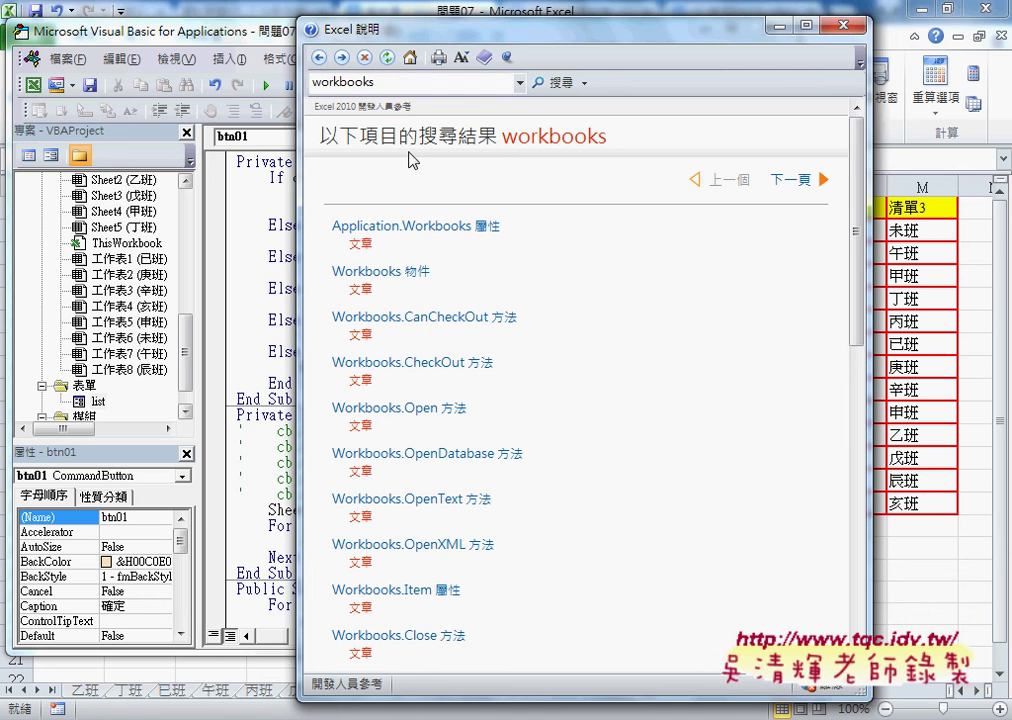
pyautogui.click(398, 82)
pyautogui.click(406, 82)
pyautogui.press('BackSpace')
pyautogui.press('Return')
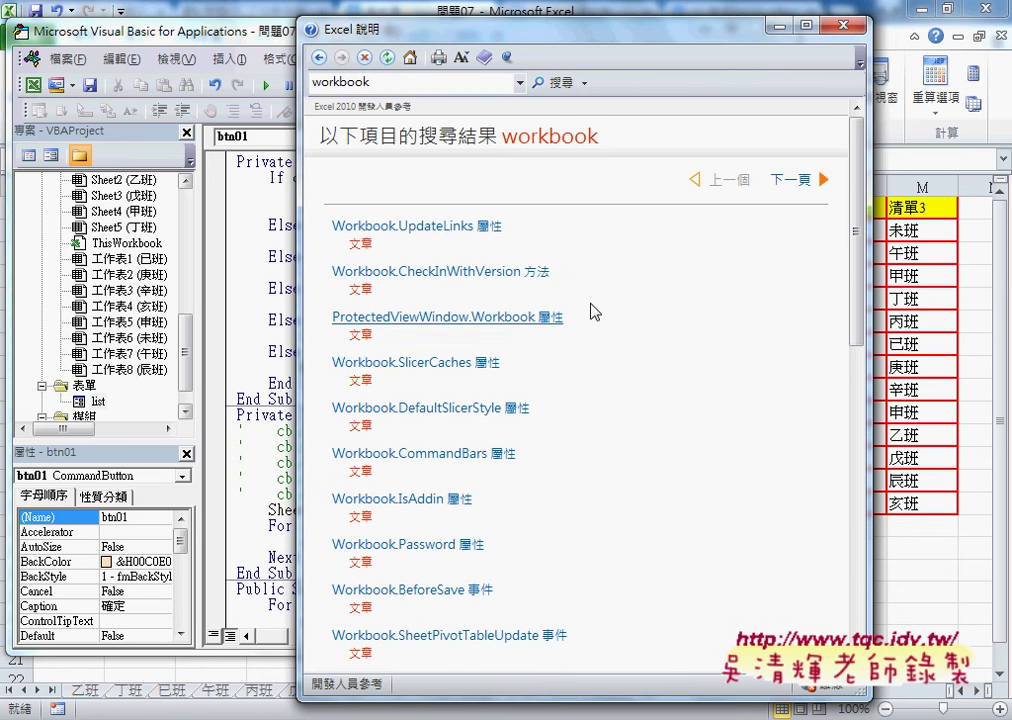
# Close Help and place the cursor after activeworkbook in the code.
pyautogui.doubleClick(318, 81)
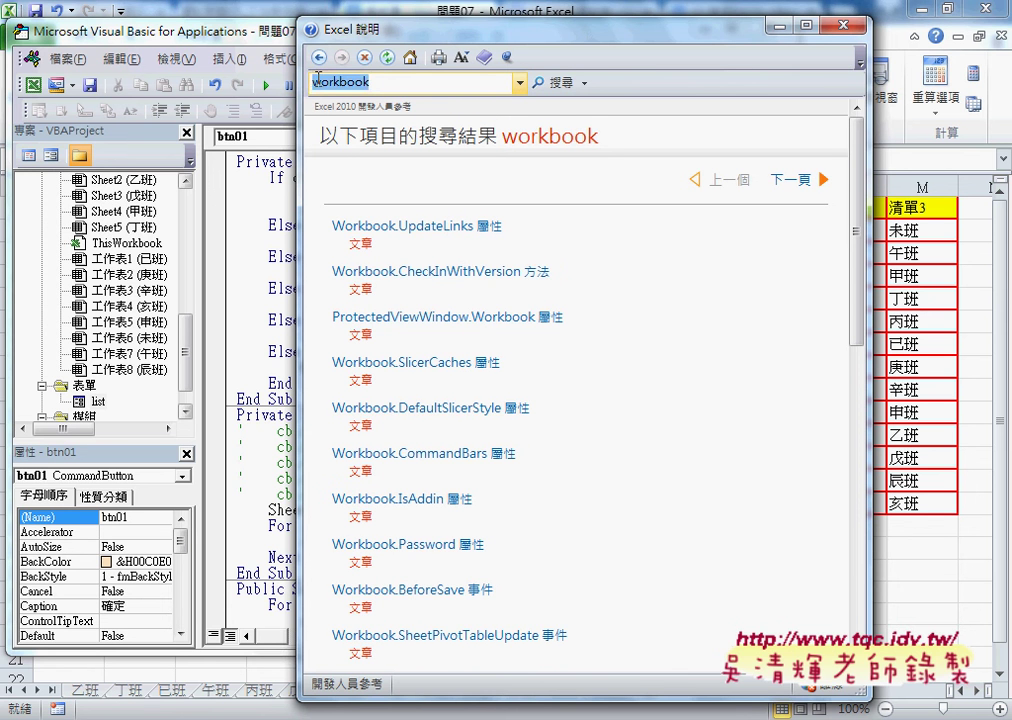
pyautogui.click(318, 81)
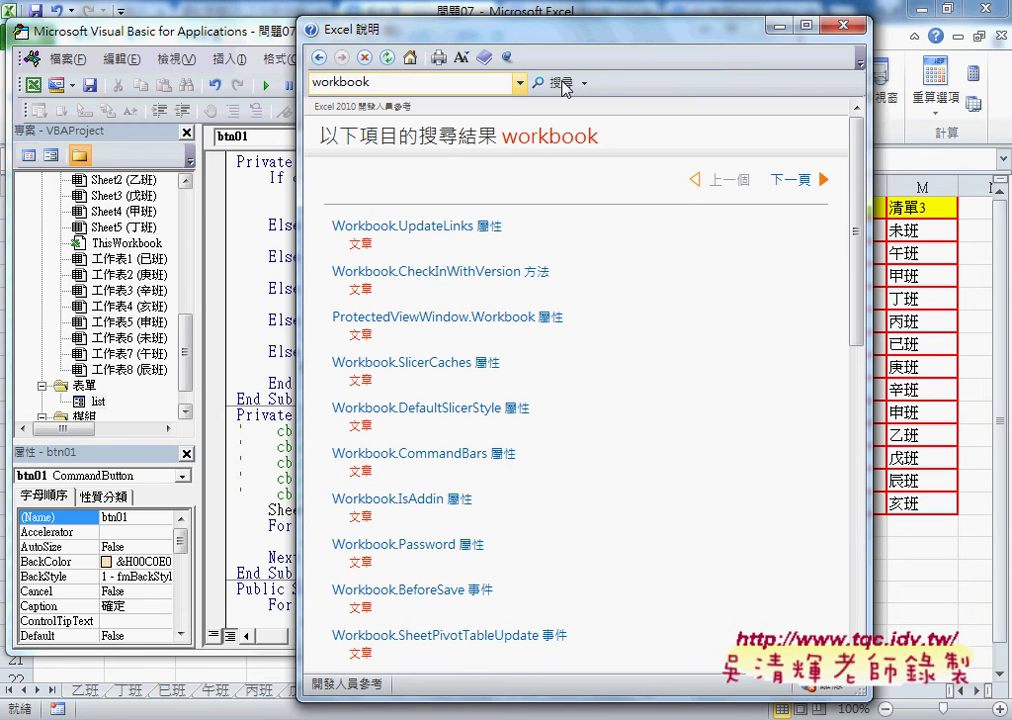
pyautogui.click(845, 25)
pyautogui.click(461, 213)
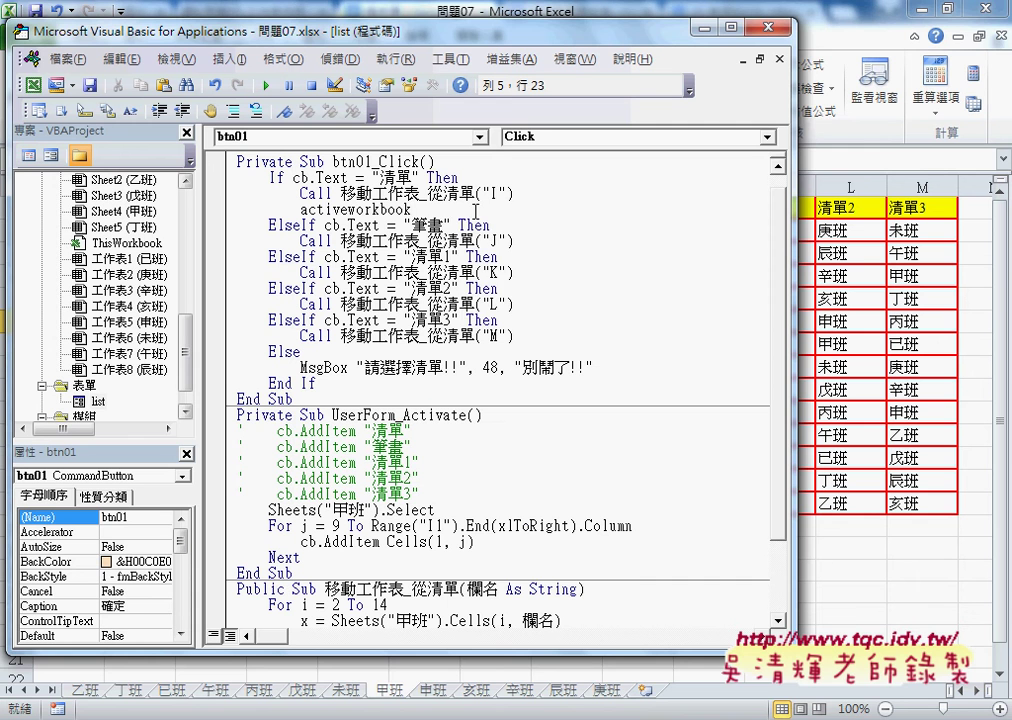
# Type .sa after activeworkbook and choose SaveCopyAs from the member list.
pyautogui.write('.sa')
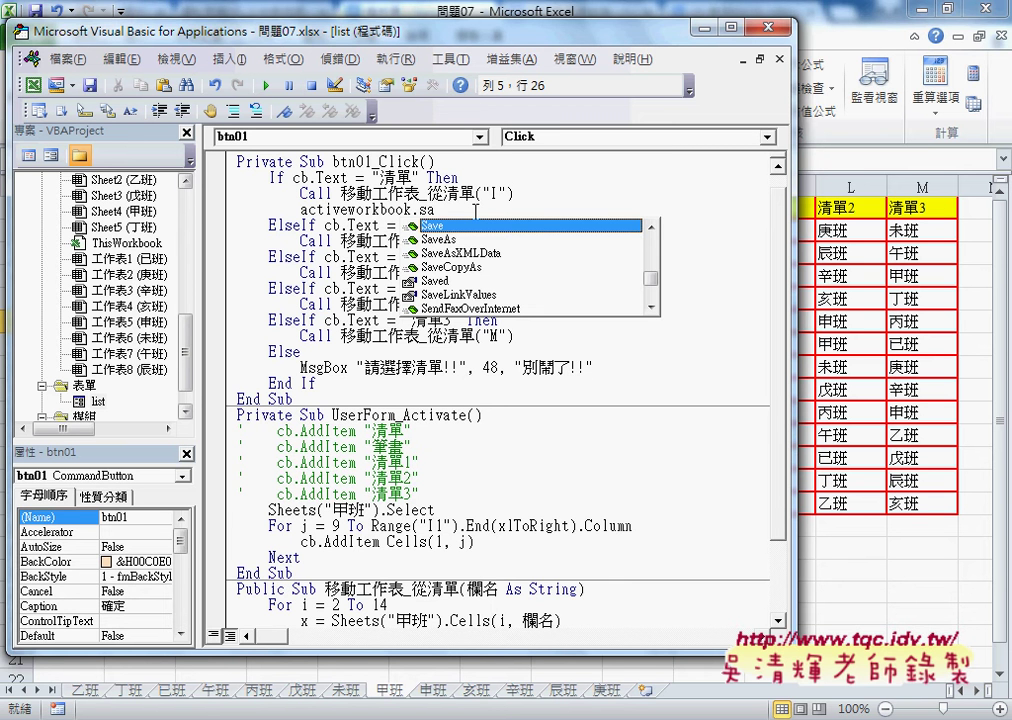
pyautogui.press('Down')
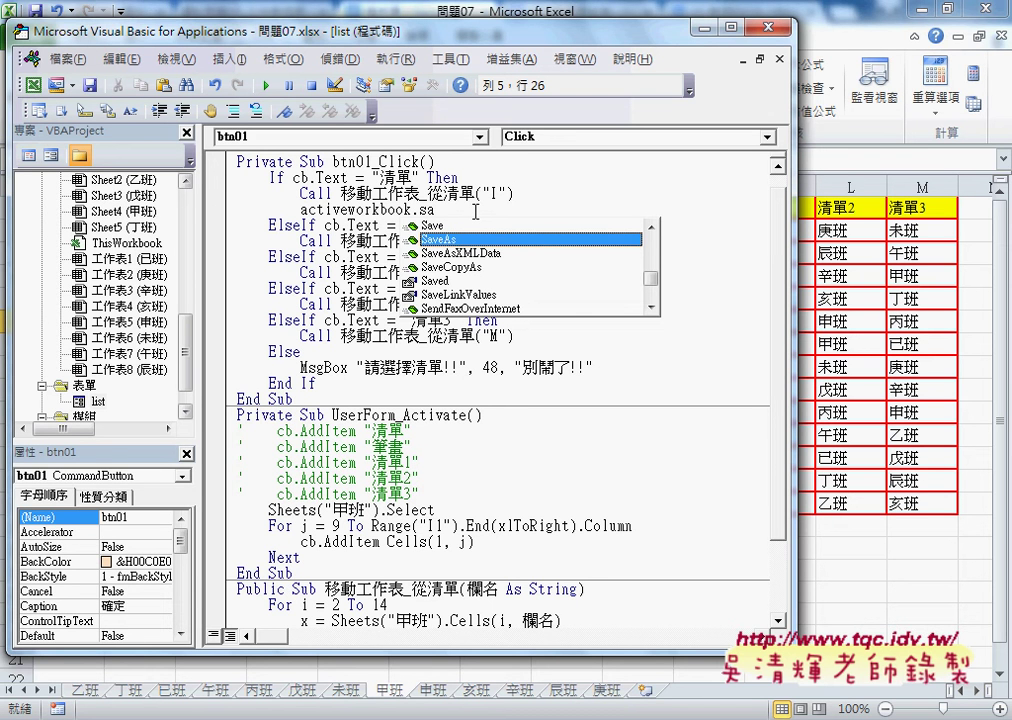
pyautogui.press('Down')
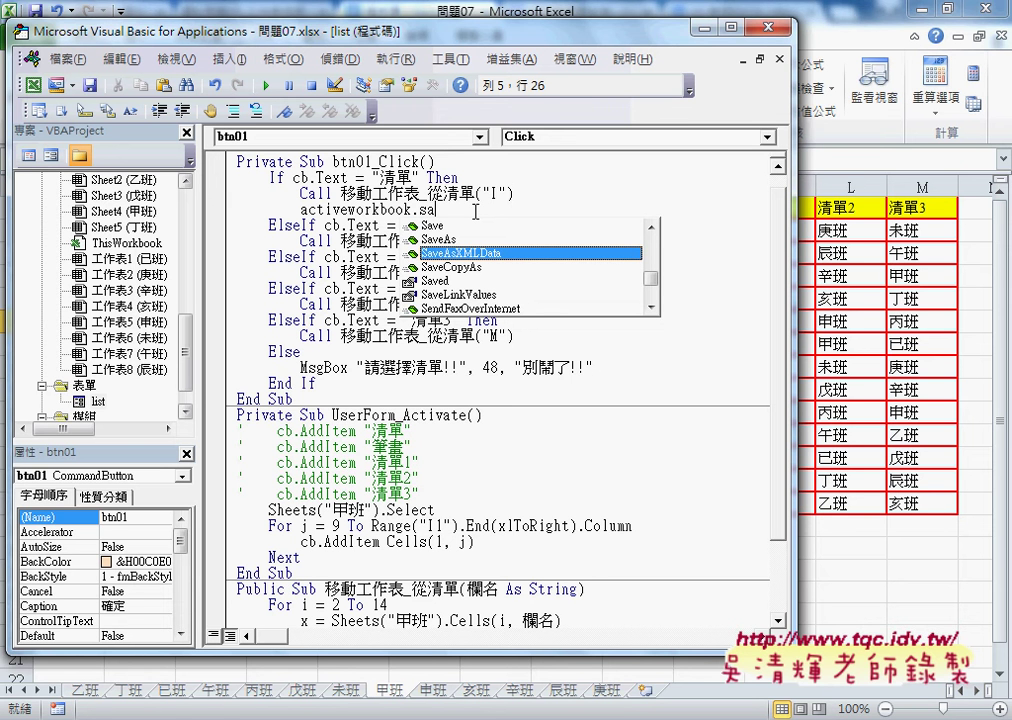
pyautogui.press('Down')
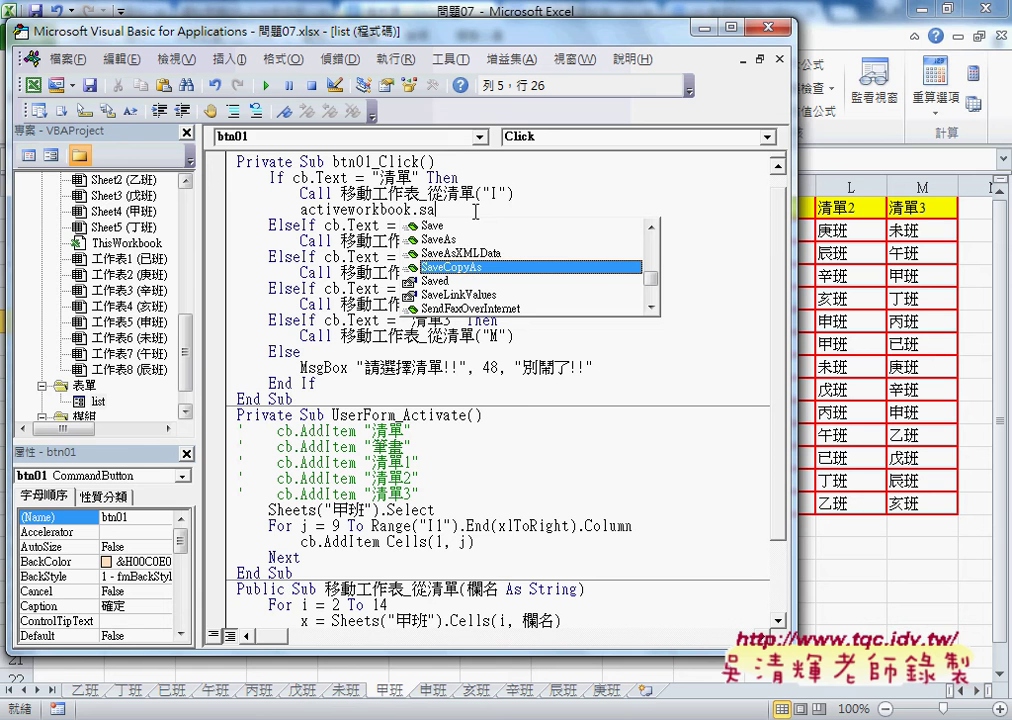
pyautogui.press('Up')
pyautogui.press('Up')
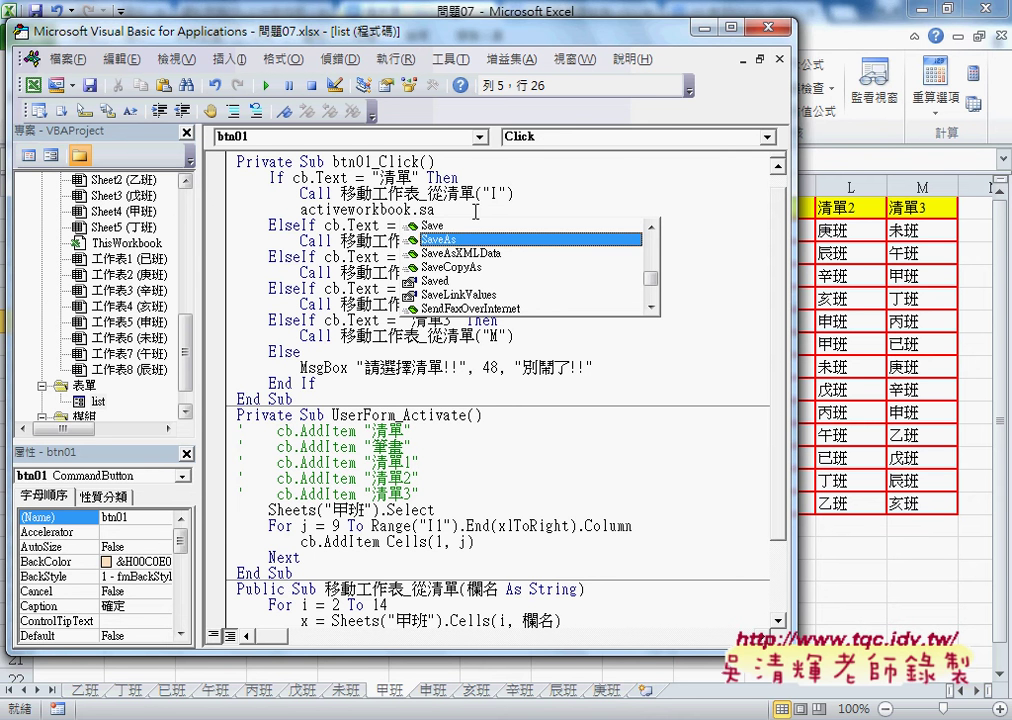
pyautogui.press('Down')
pyautogui.press('Down')
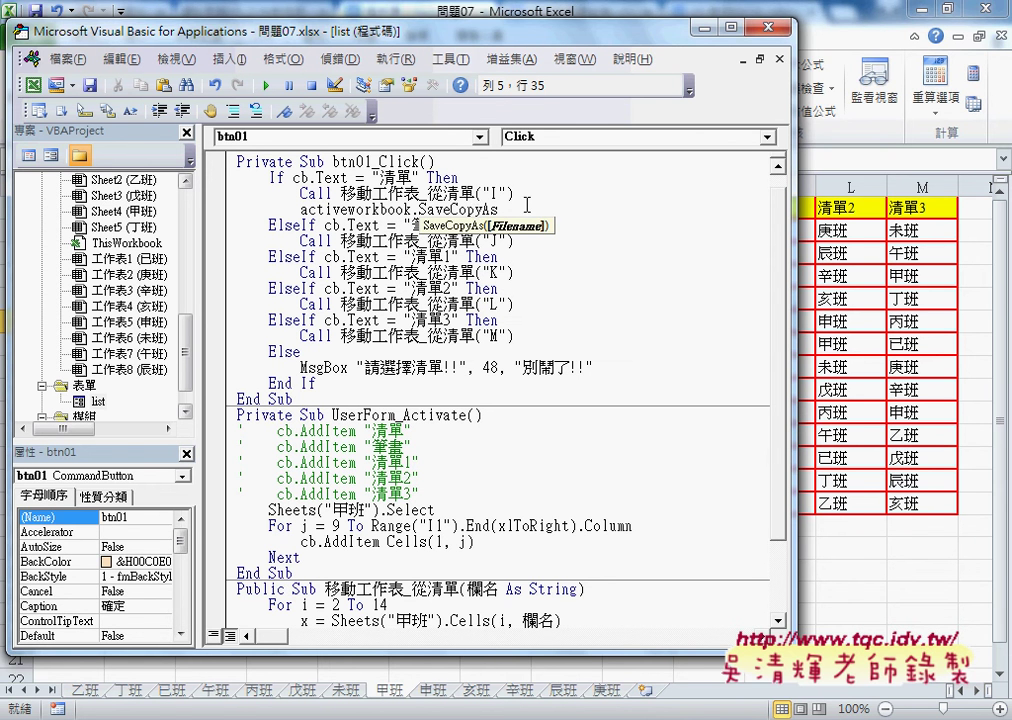
# Give SaveCopyAs an empty "" file name and select the empty quotes.
pyautogui.write('"')
pyautogui.write('"')
pyautogui.click(553, 257)
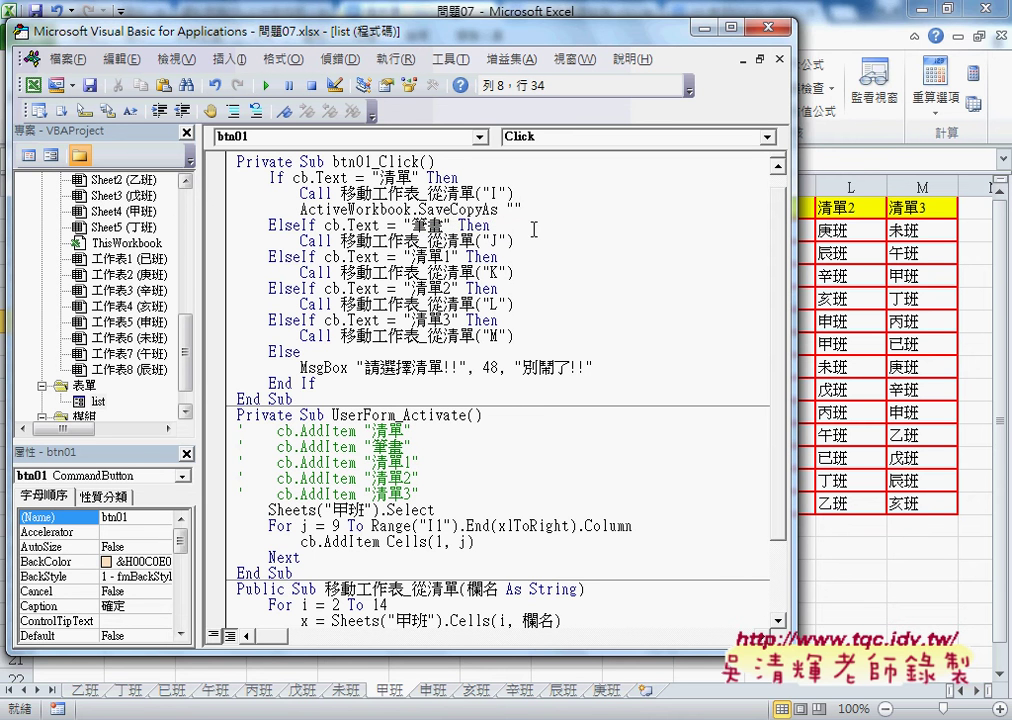
pyautogui.moveTo(522, 209); pyautogui.dragTo(509, 210)
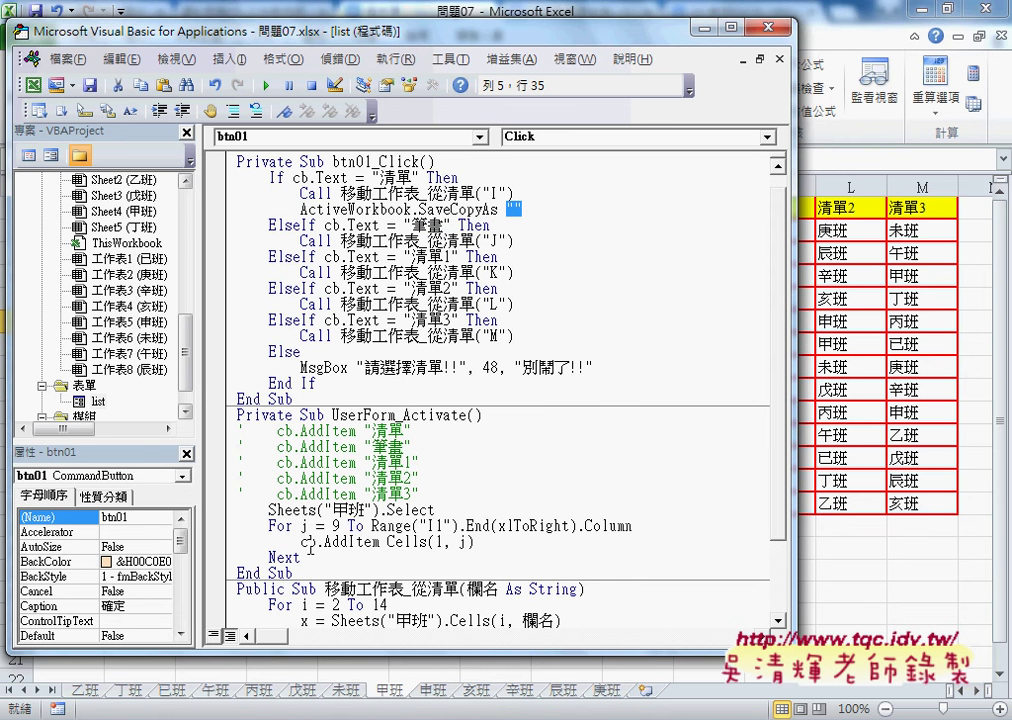
pyautogui.click(345, 712)
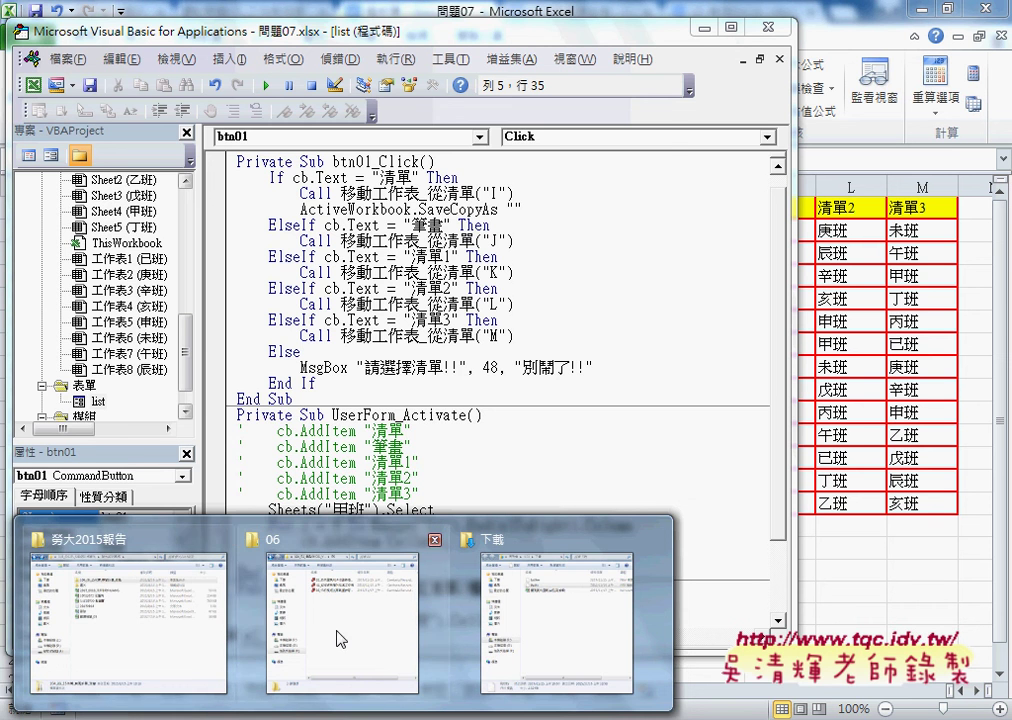
# Switch to the Downloads Explorer window and navigate to the Desktop folder.
pyautogui.click(549, 628)
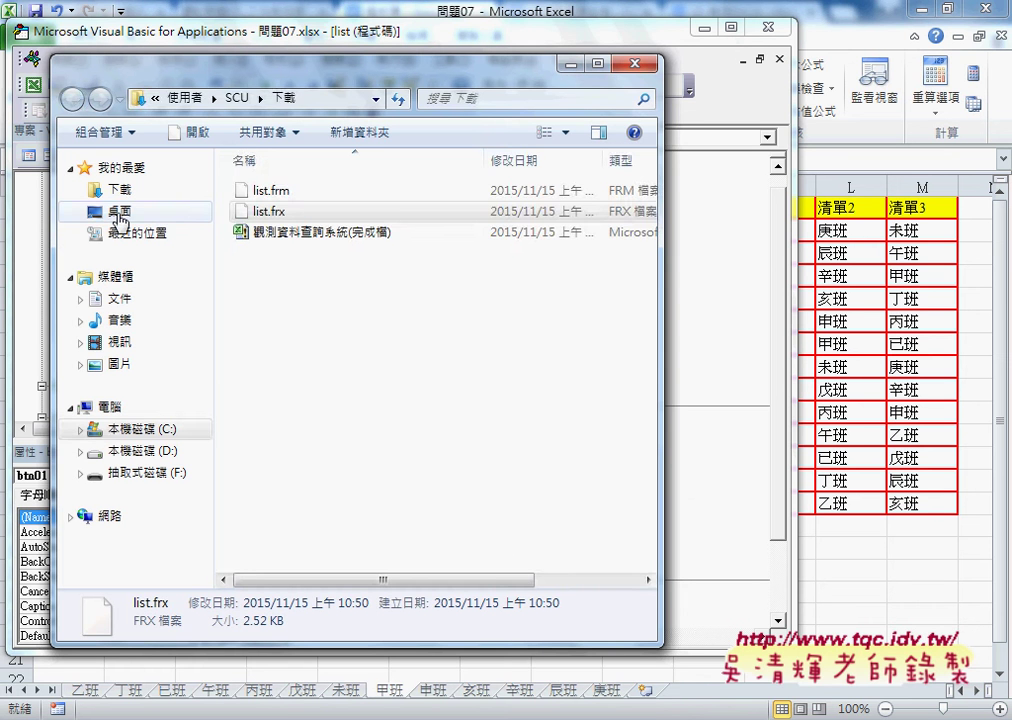
pyautogui.click(115, 211)
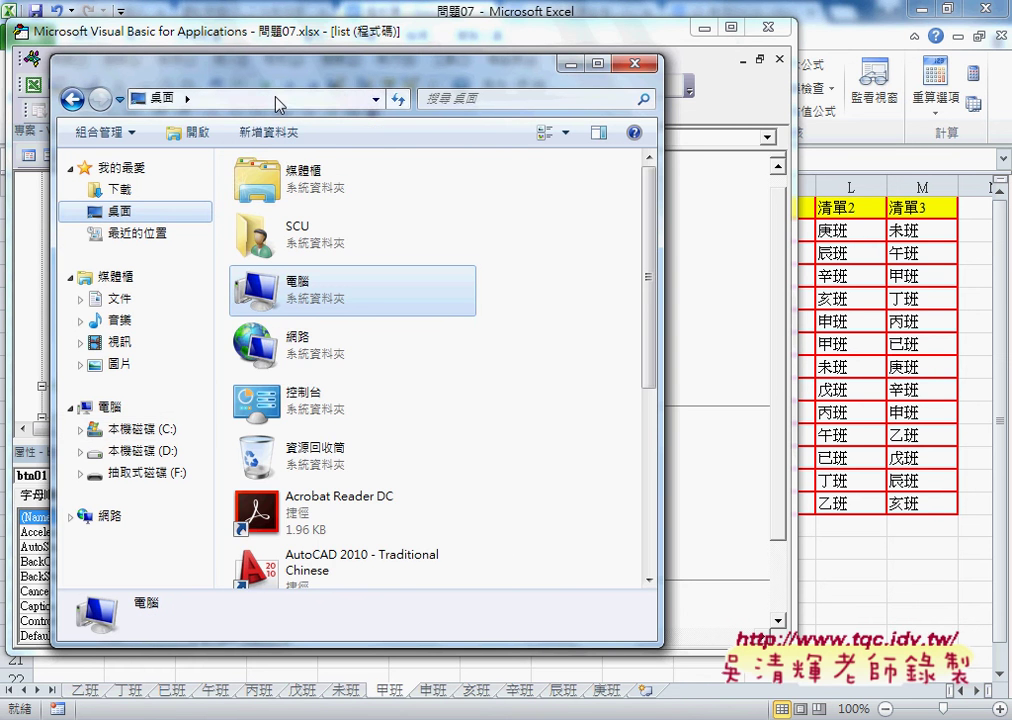
pyautogui.rightClick(222, 102)
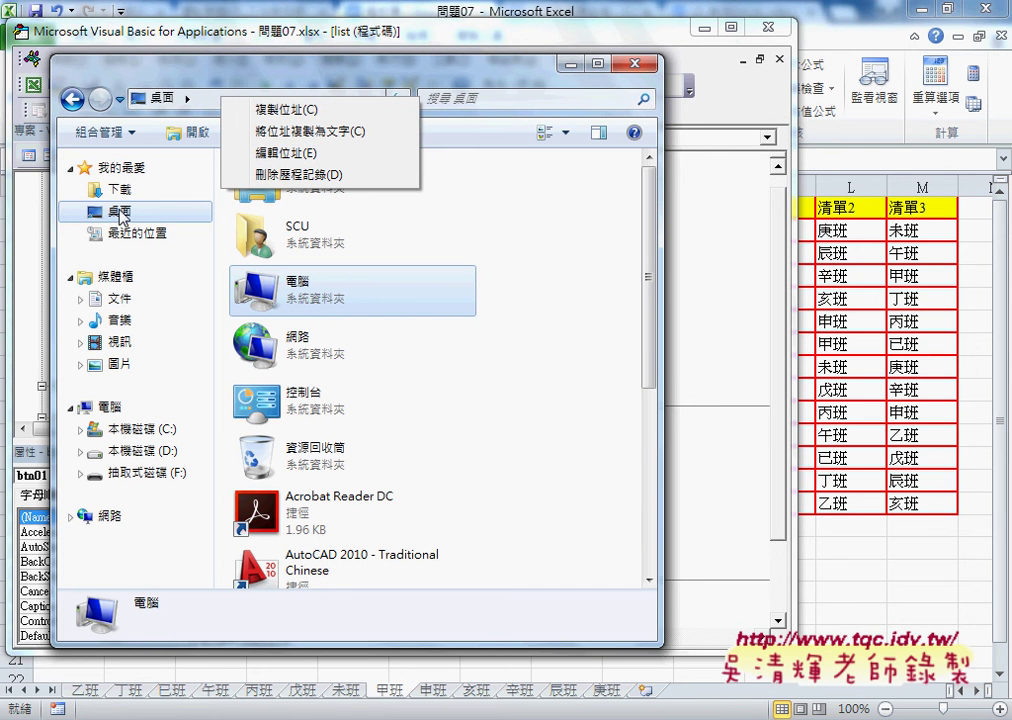
pyautogui.click(287, 153)
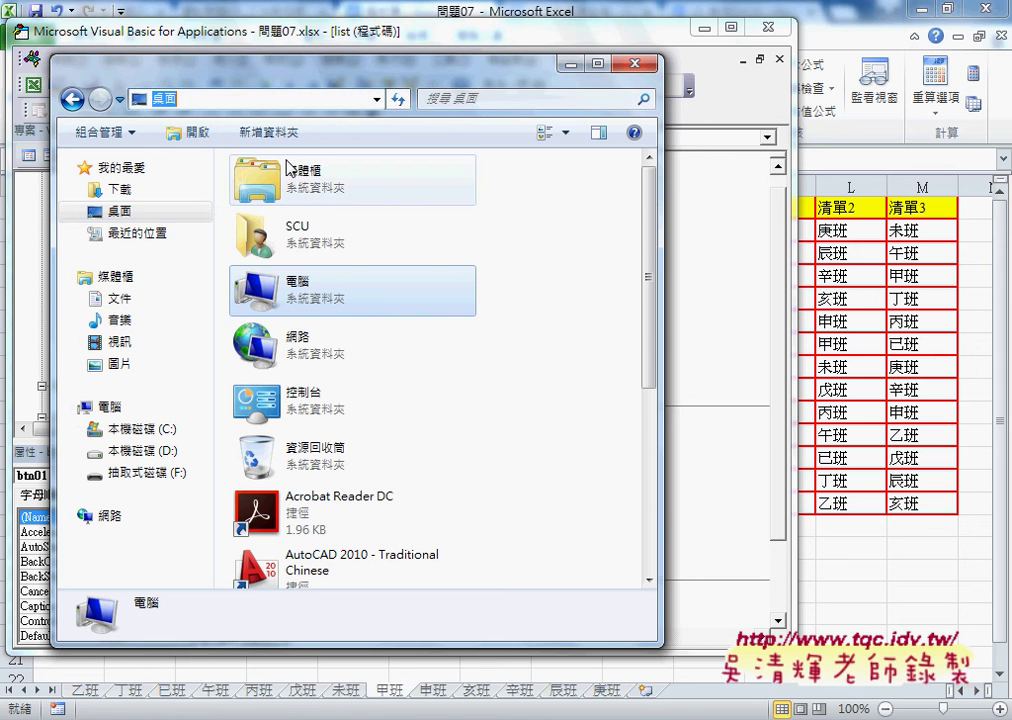
pyautogui.doubleClick(332, 293)
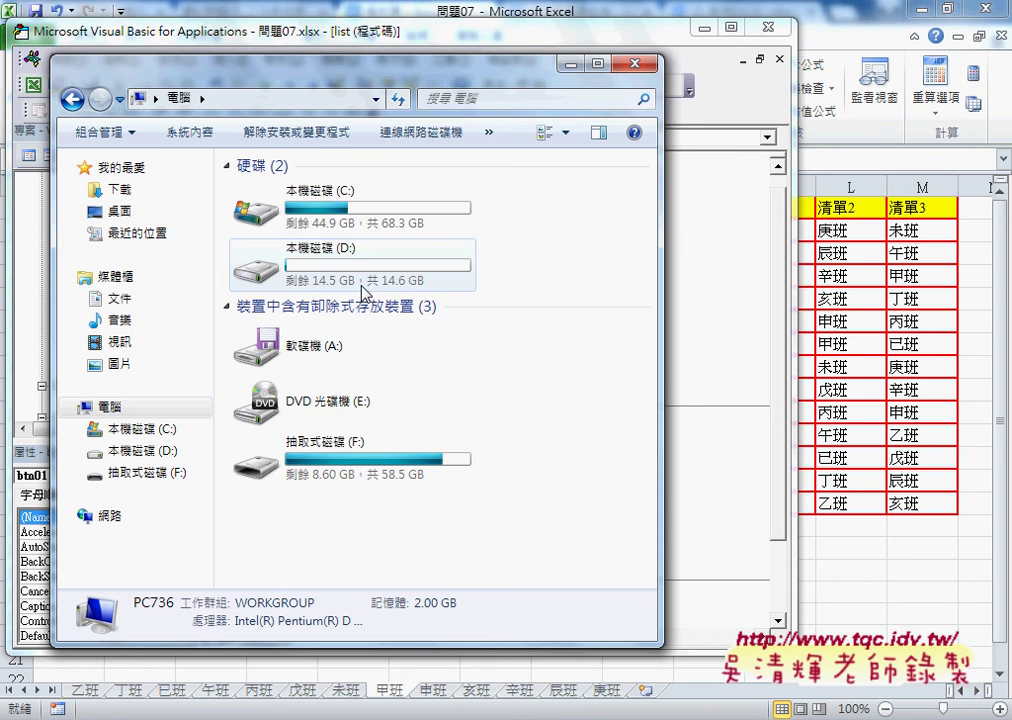
pyautogui.click(148, 214)
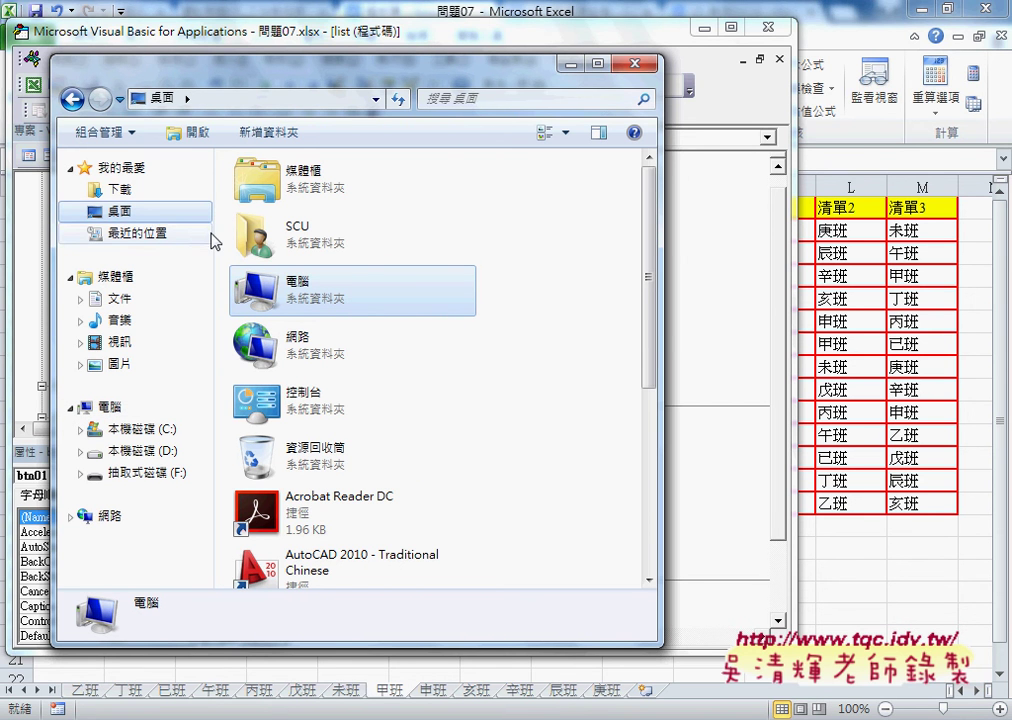
# Copy the Desktop folder's address using Copy address in the address bar.
pyautogui.rightClick(216, 100)
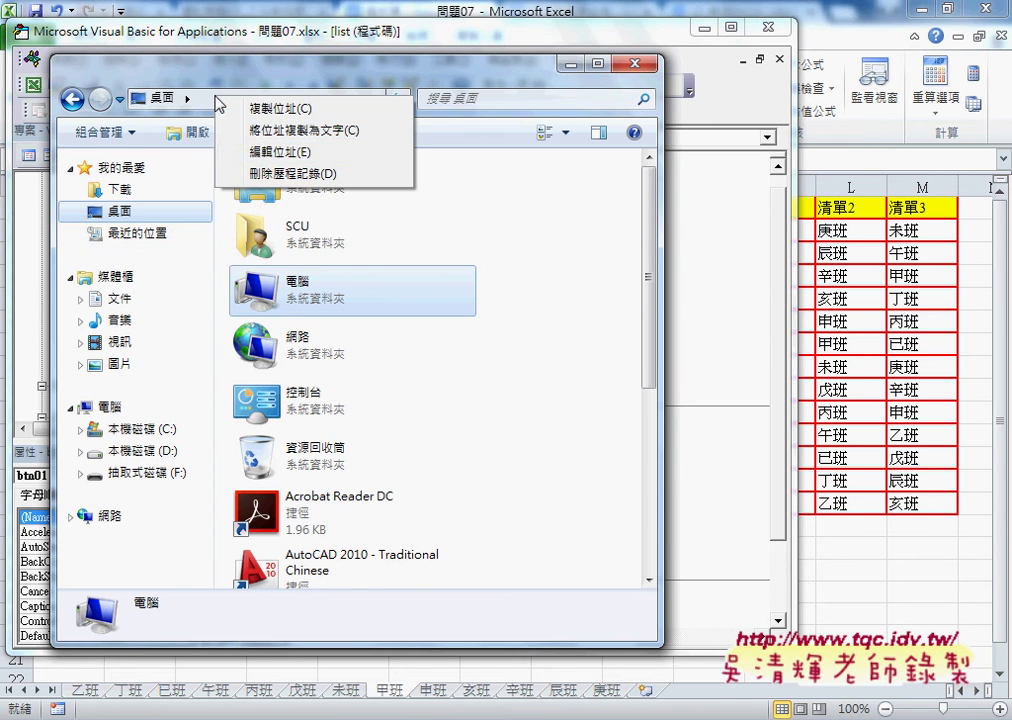
pyautogui.click(252, 151)
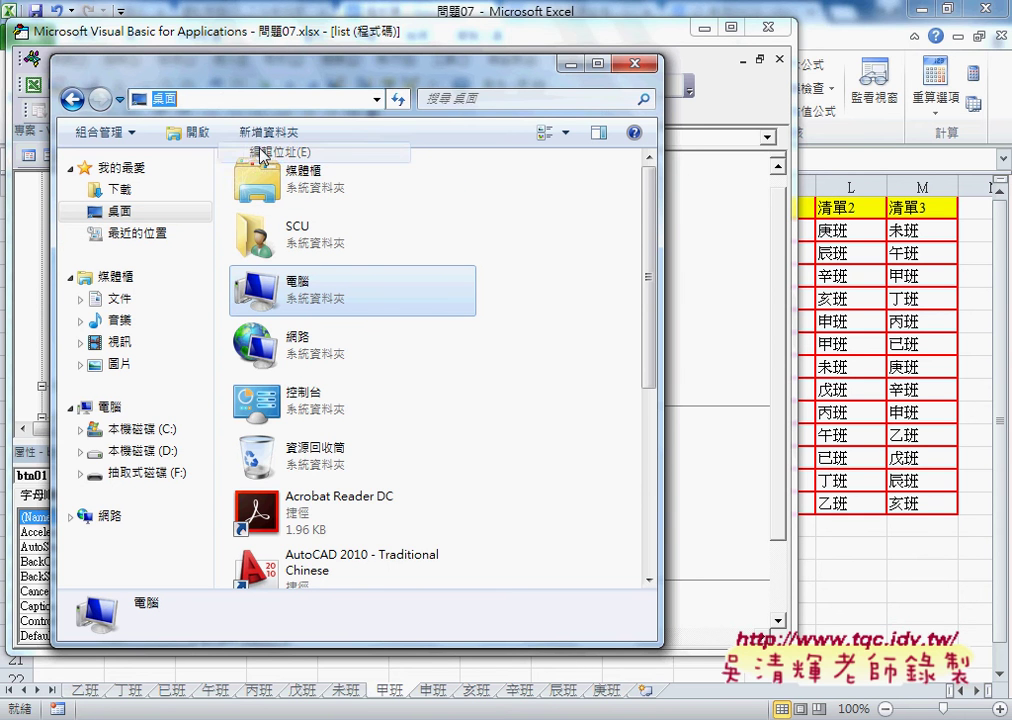
pyautogui.rightClick(221, 100)
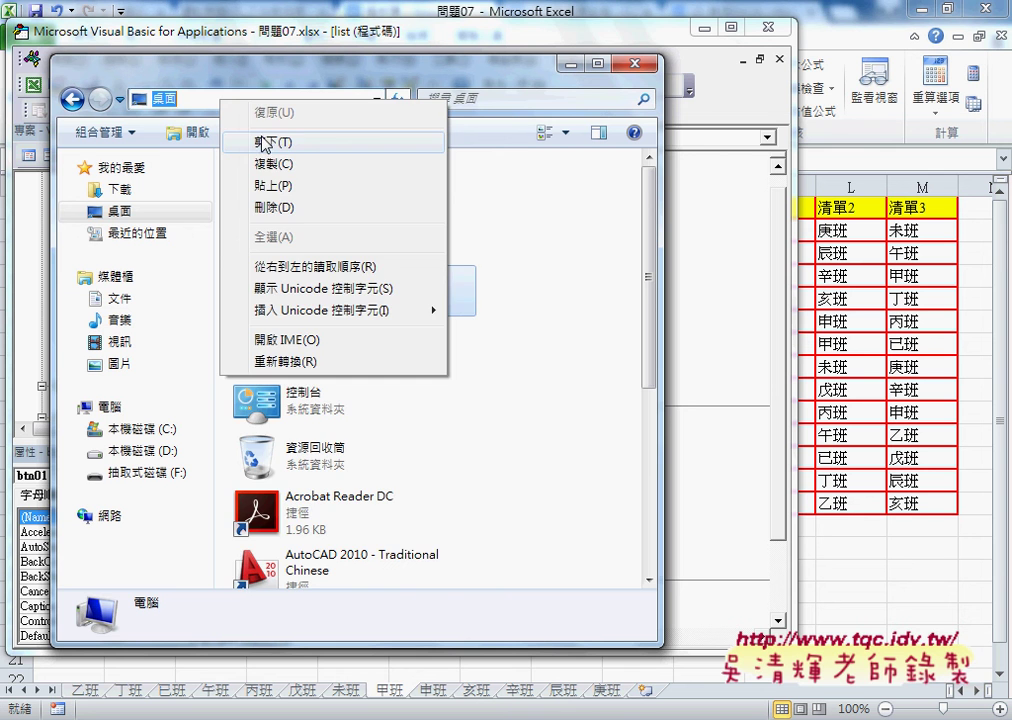
pyautogui.click(200, 133)
pyautogui.click(200, 133)
pyautogui.click(130, 210)
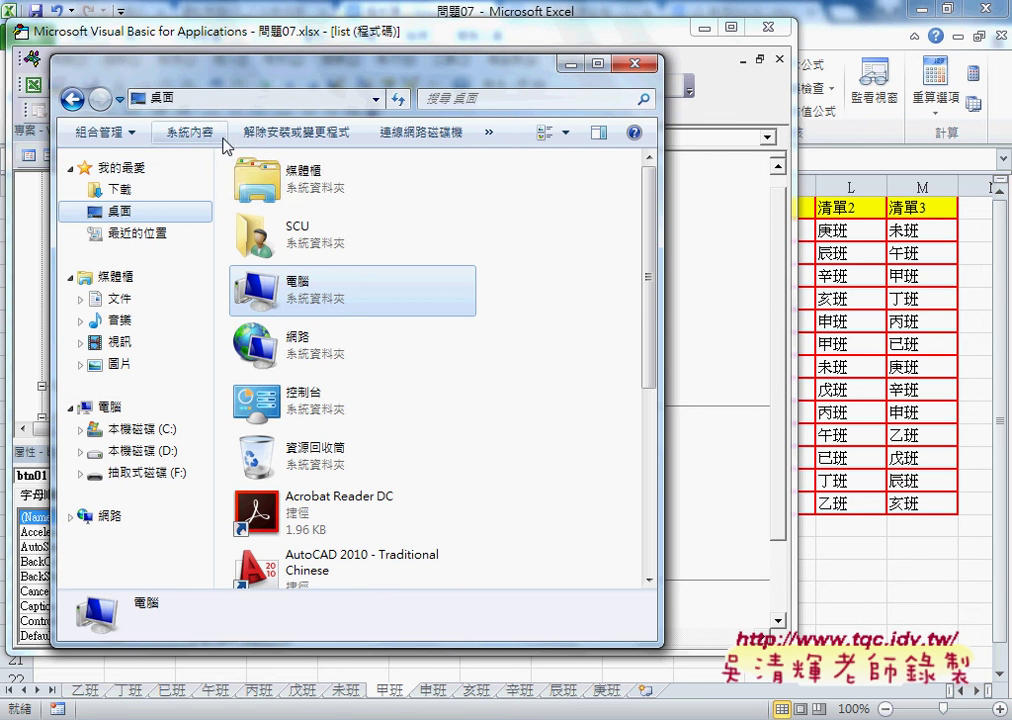
pyautogui.rightClick(236, 98)
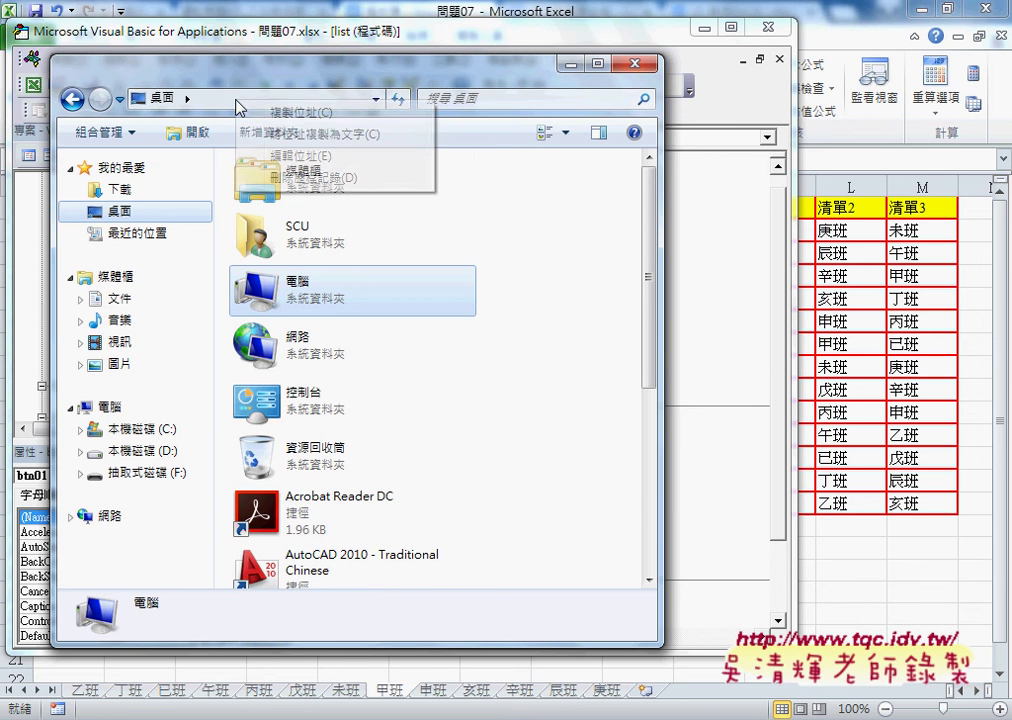
pyautogui.click(316, 113)
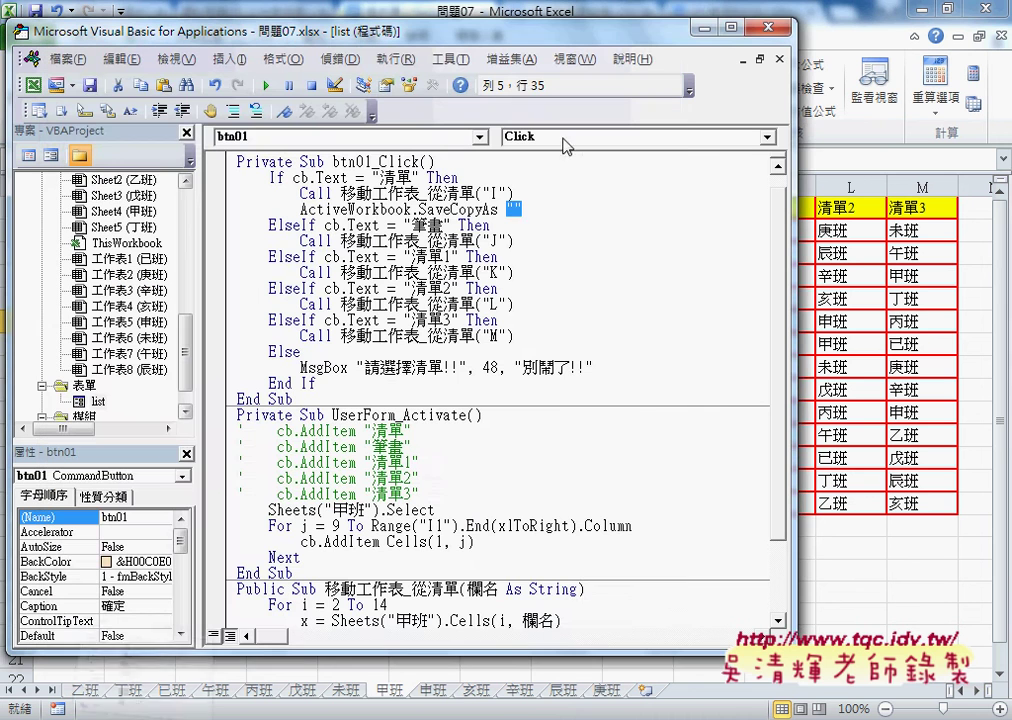
# Paste the Desktop path between the SaveCopyAs quotes, then delete the trailing 桌面.
pyautogui.doubleClick(513, 208)
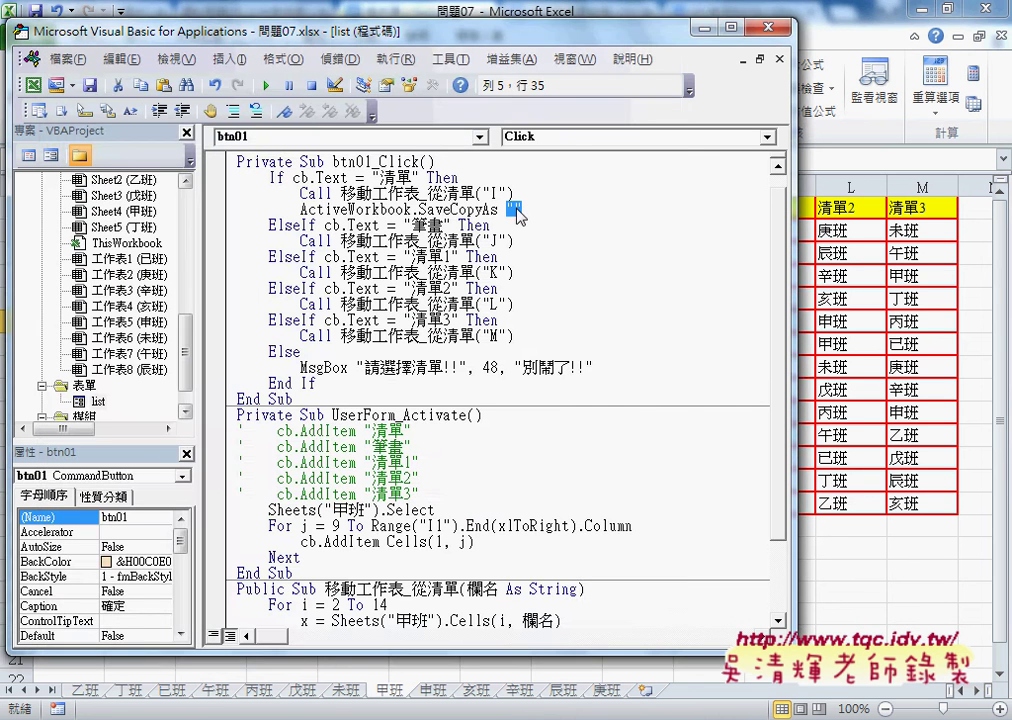
pyautogui.click(514, 208)
pyautogui.write('桌面')
pyautogui.moveTo(547, 209); pyautogui.dragTo(517, 209)
pyautogui.press('Delete')
# Bring the Desktop folder window back in front of the VBA editor.
pyautogui.moveTo(130, 716)
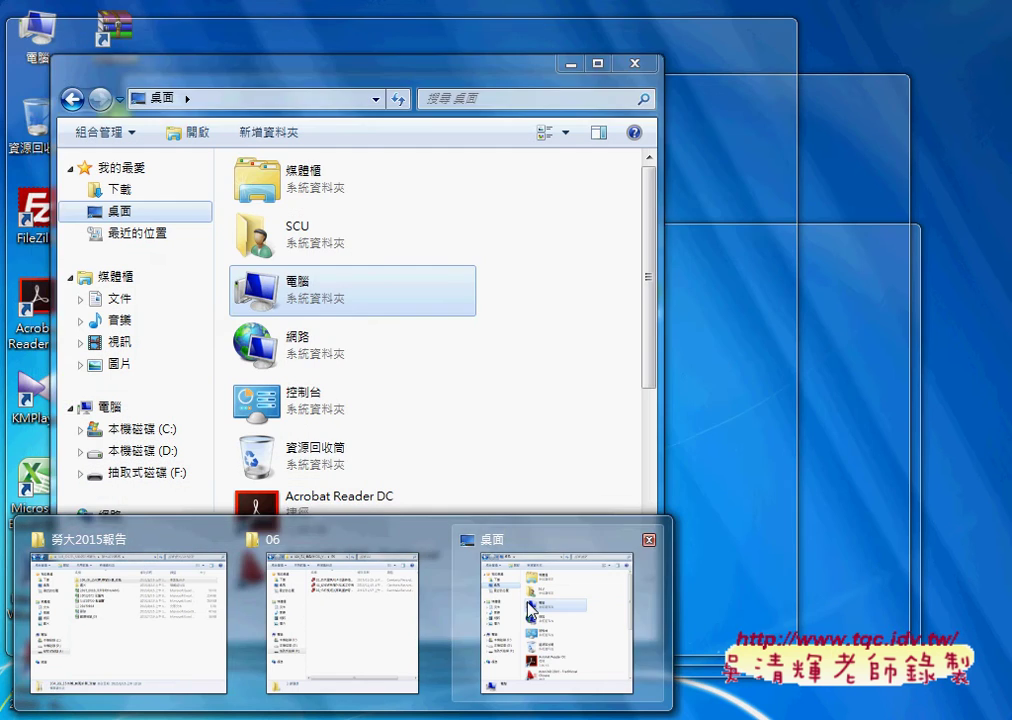
pyautogui.click(530, 604)
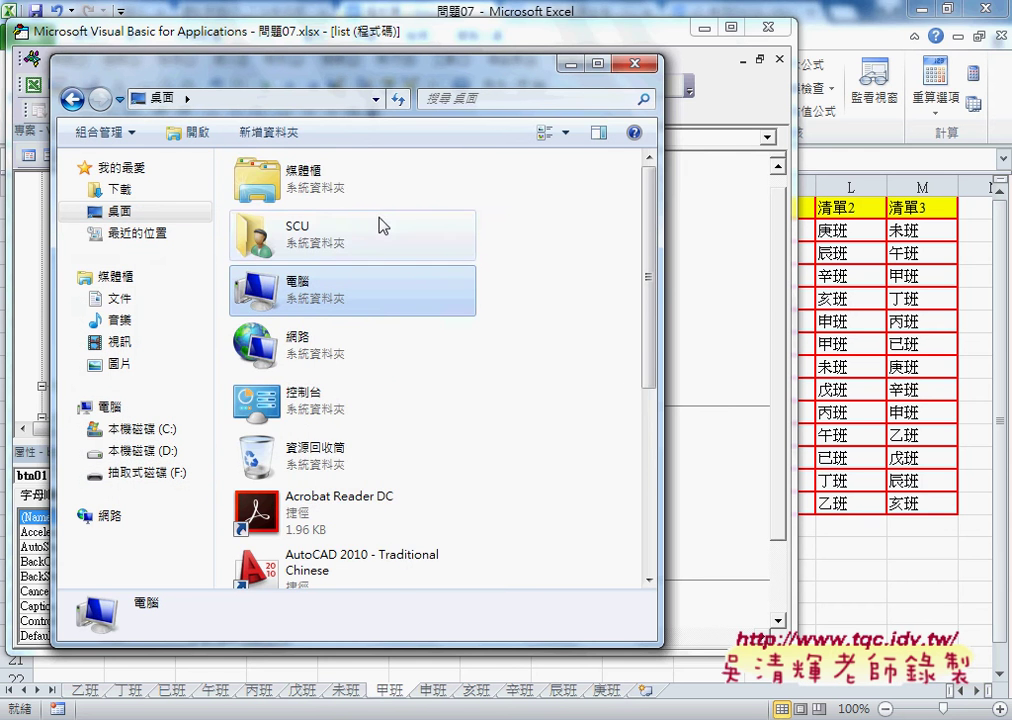
pyautogui.scroll(-5, 626, 393)
pyautogui.scroll(5, 590, 393)
# Create a new folder named vba on the Desktop.
pyautogui.click(601, 420)
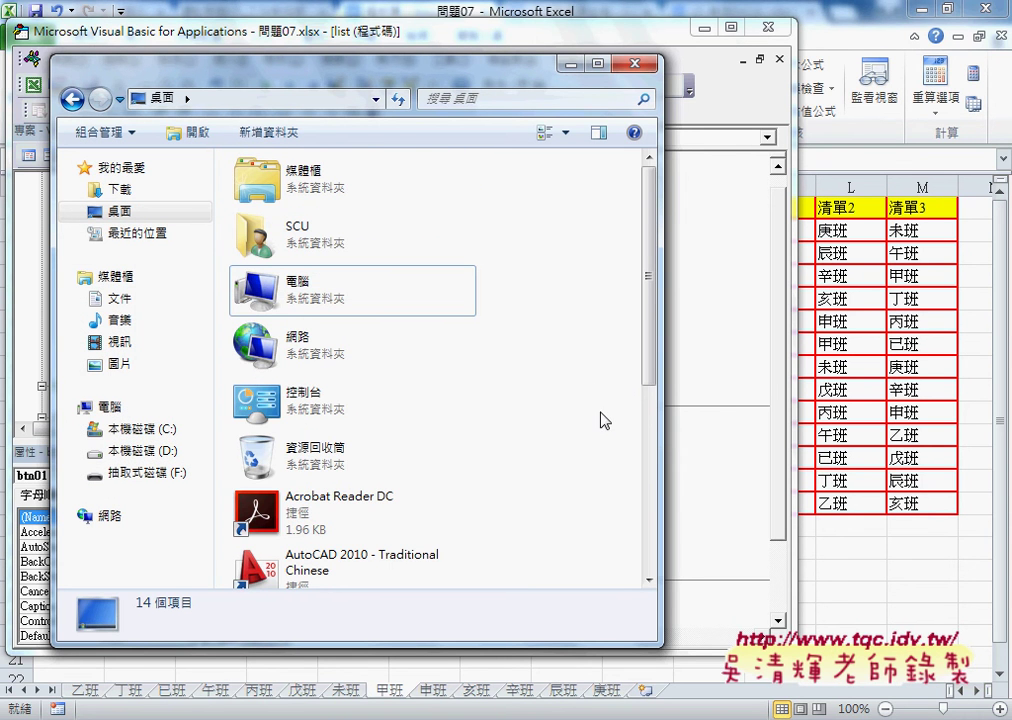
pyautogui.rightClick(601, 420)
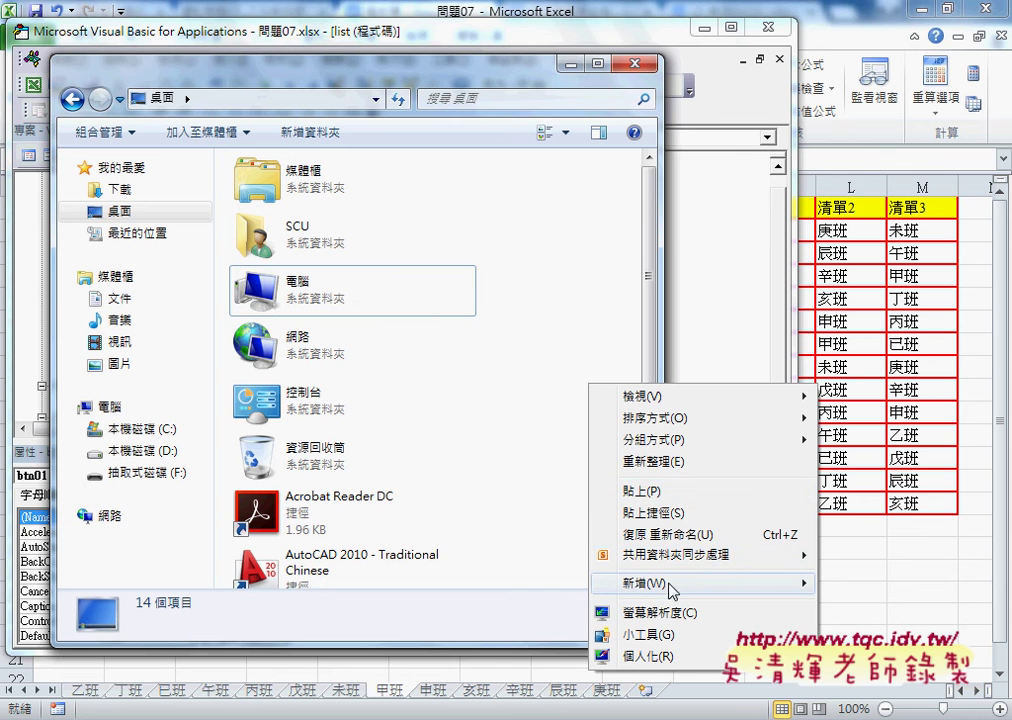
pyautogui.moveTo(640, 583)
pyautogui.click(486, 297)
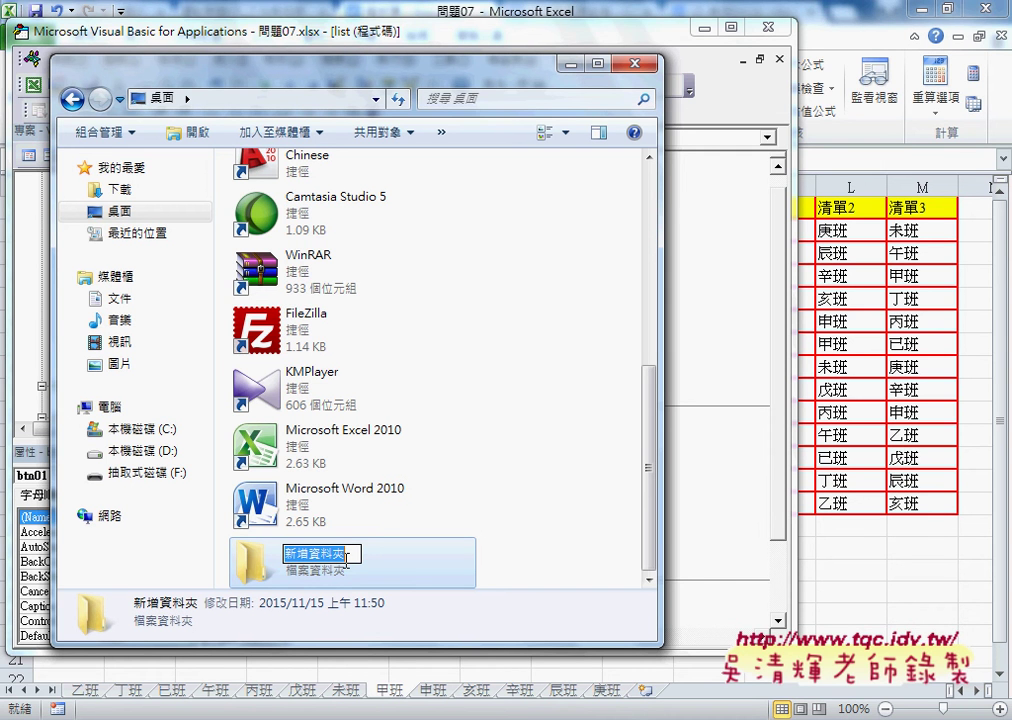
pyautogui.write('vba')
pyautogui.press('Return')
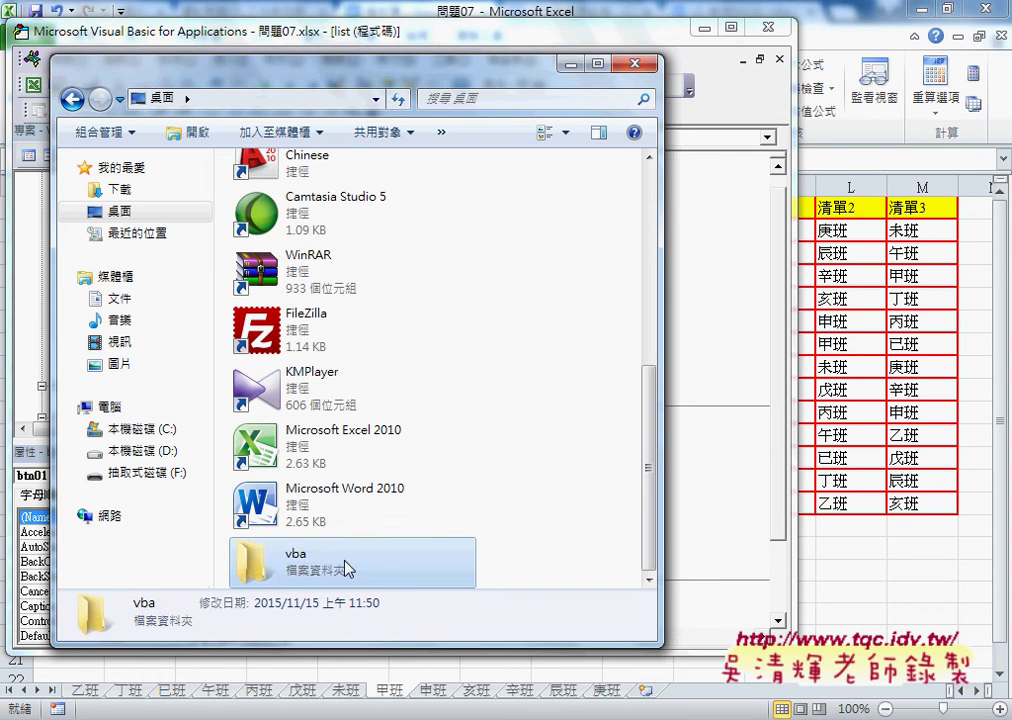
# Open the vba folder and show its full path as editable text.
pyautogui.doubleClick(347, 567)
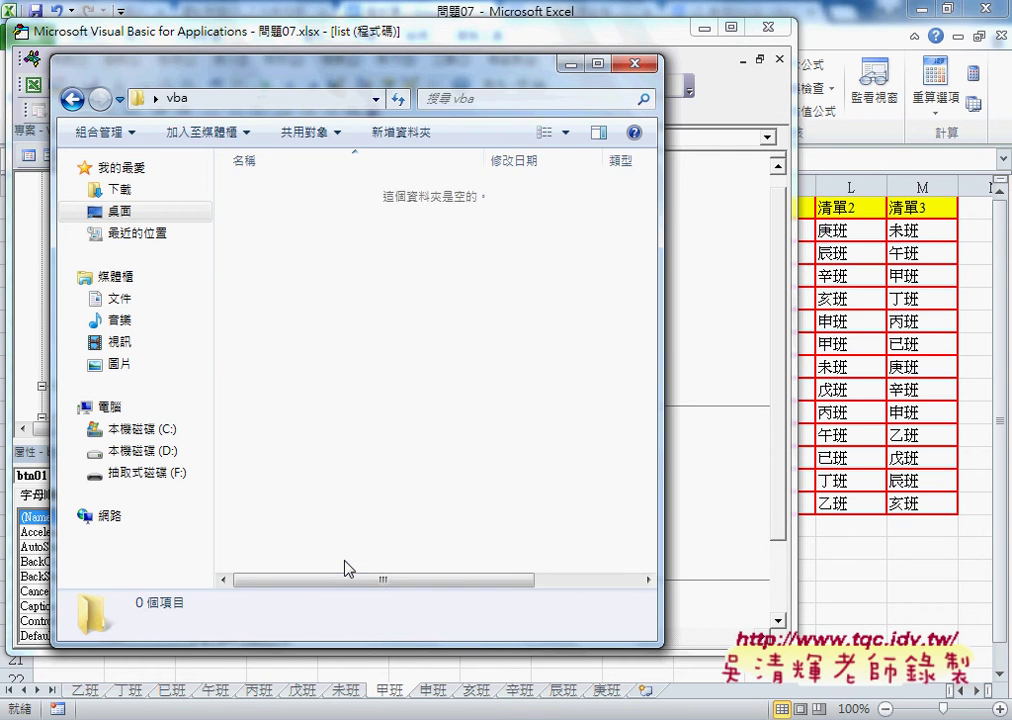
pyautogui.rightClick(245, 108)
pyautogui.click(294, 156)
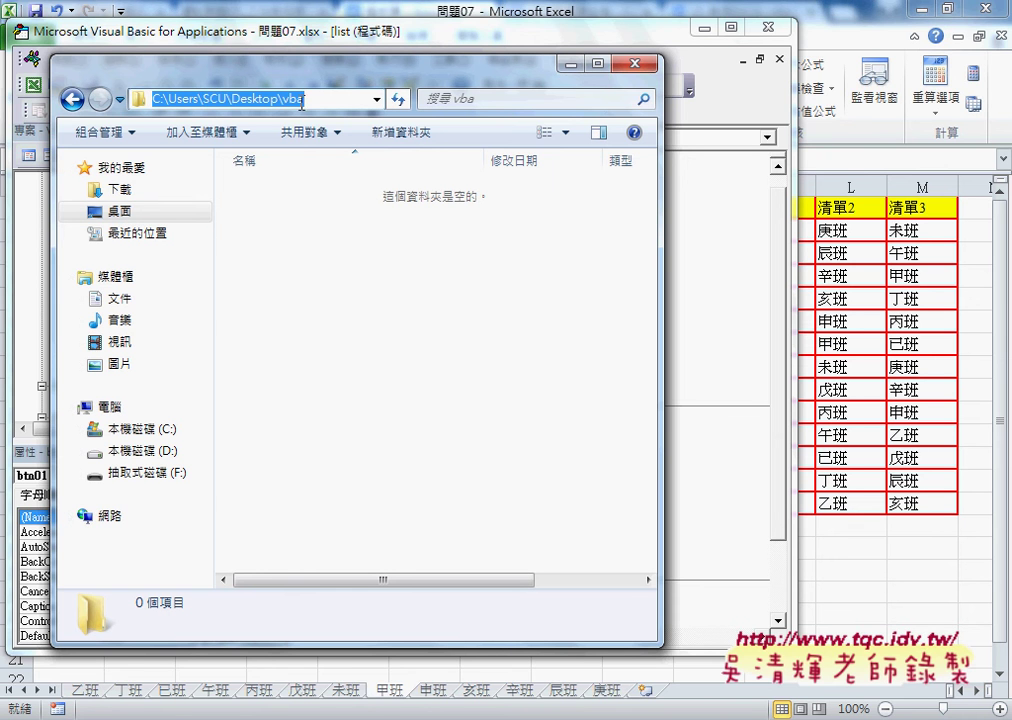
pyautogui.click(264, 100)
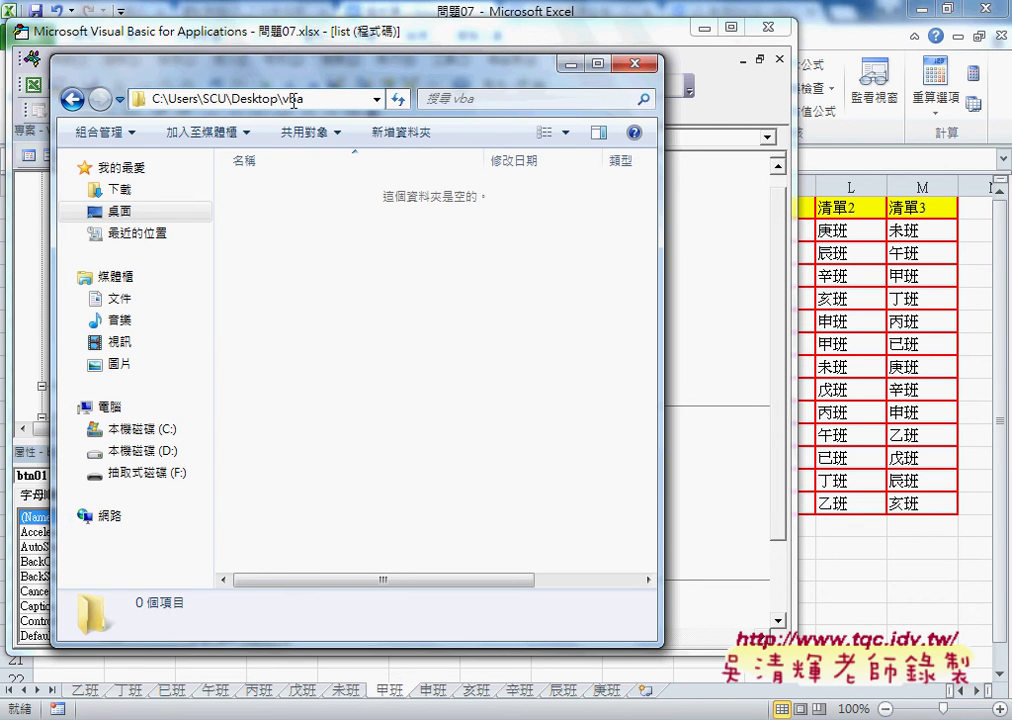
pyautogui.moveTo(303, 100); pyautogui.dragTo(151, 101)
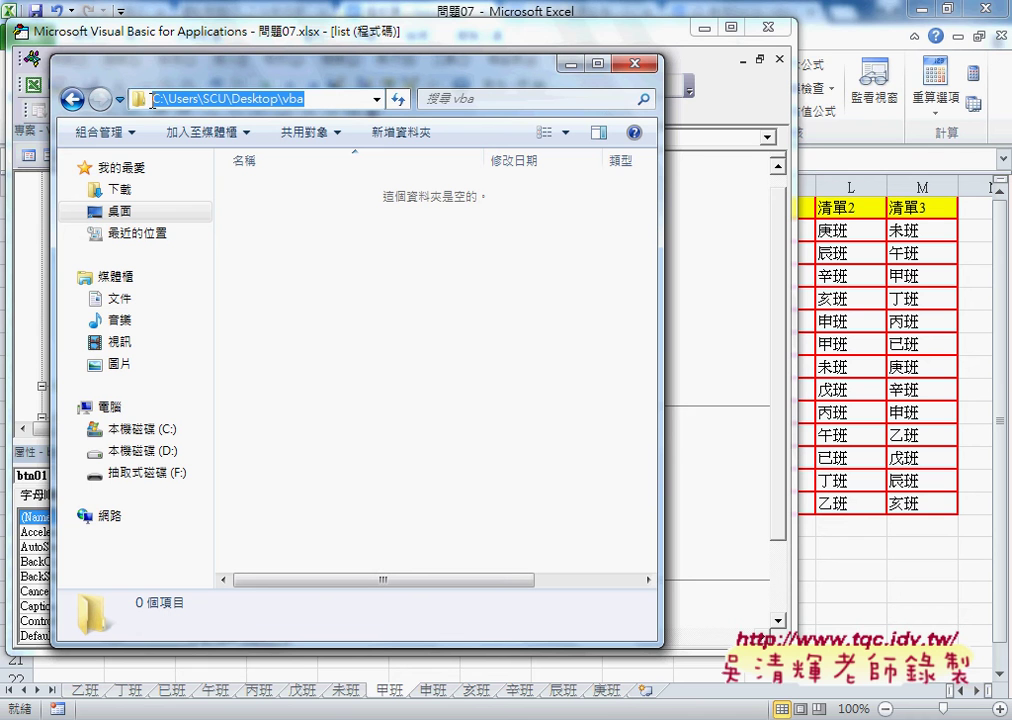
pyautogui.moveTo(285, 100); pyautogui.dragTo(152, 100)
# Copy the full vba folder path and return to the VBA code.
pyautogui.rightClick(212, 104)
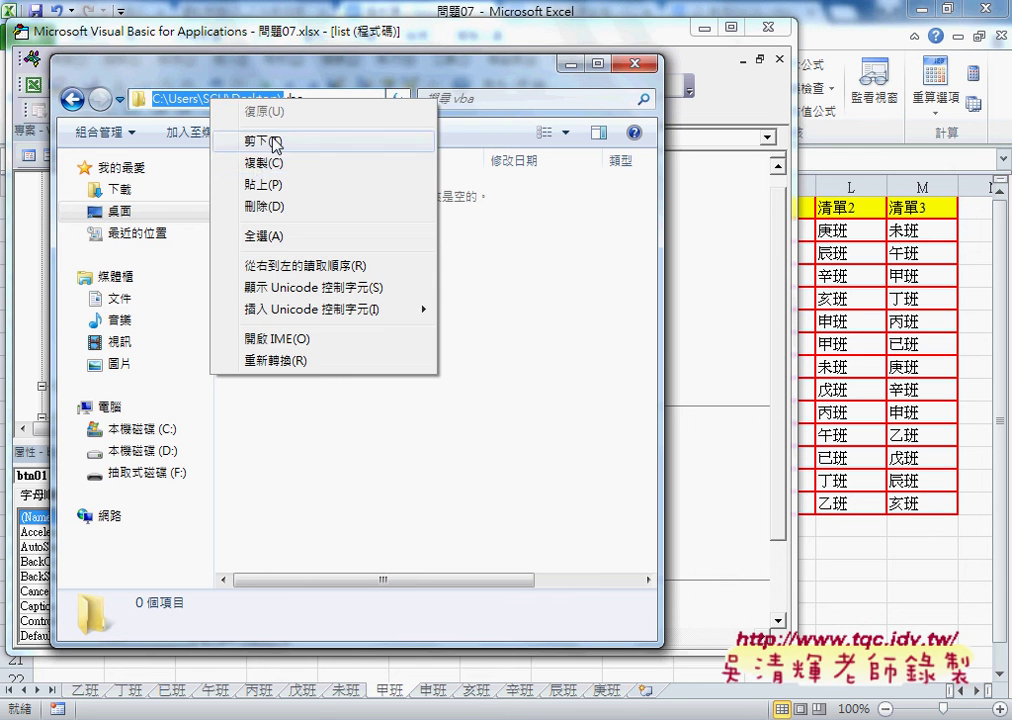
pyautogui.click(316, 99)
pyautogui.moveTo(316, 99); pyautogui.dragTo(236, 104)
pyautogui.rightClick(236, 104)
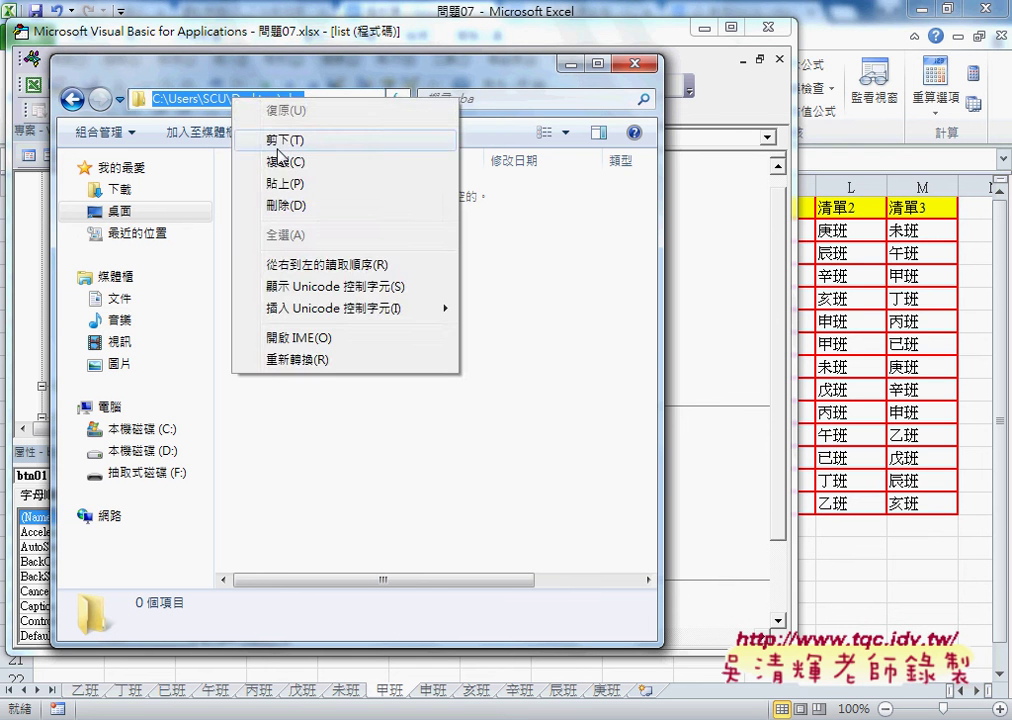
pyautogui.click(270, 160)
pyautogui.click(574, 66)
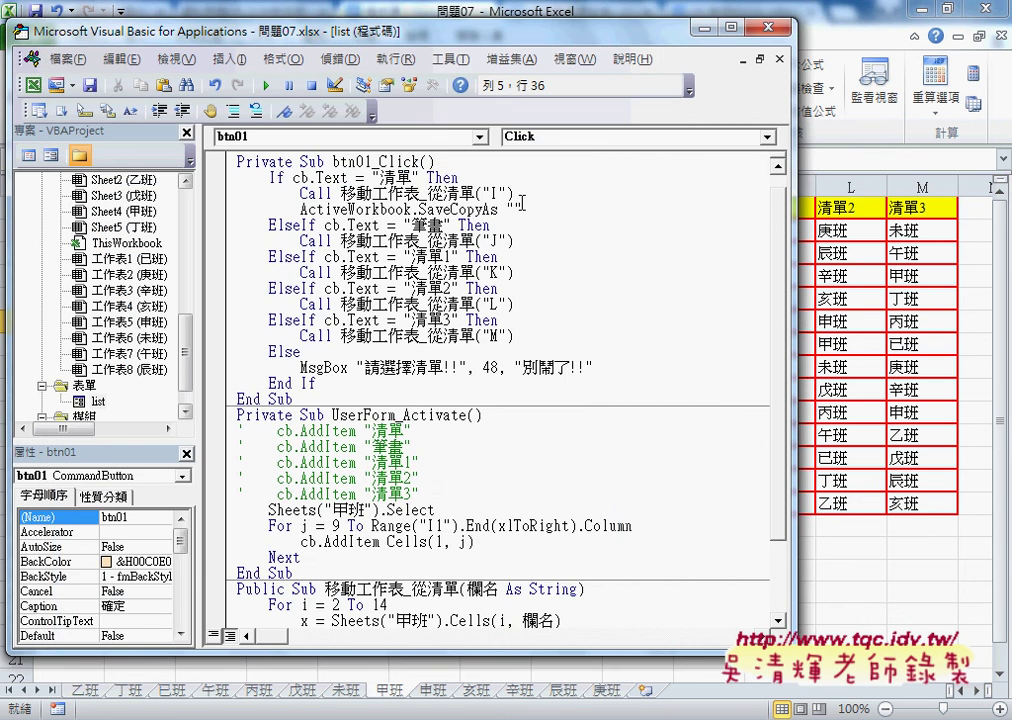
# Paste the vba folder path into the SaveCopyAs quotes and close the string.
pyautogui.hotkey('ctrl', 'v')
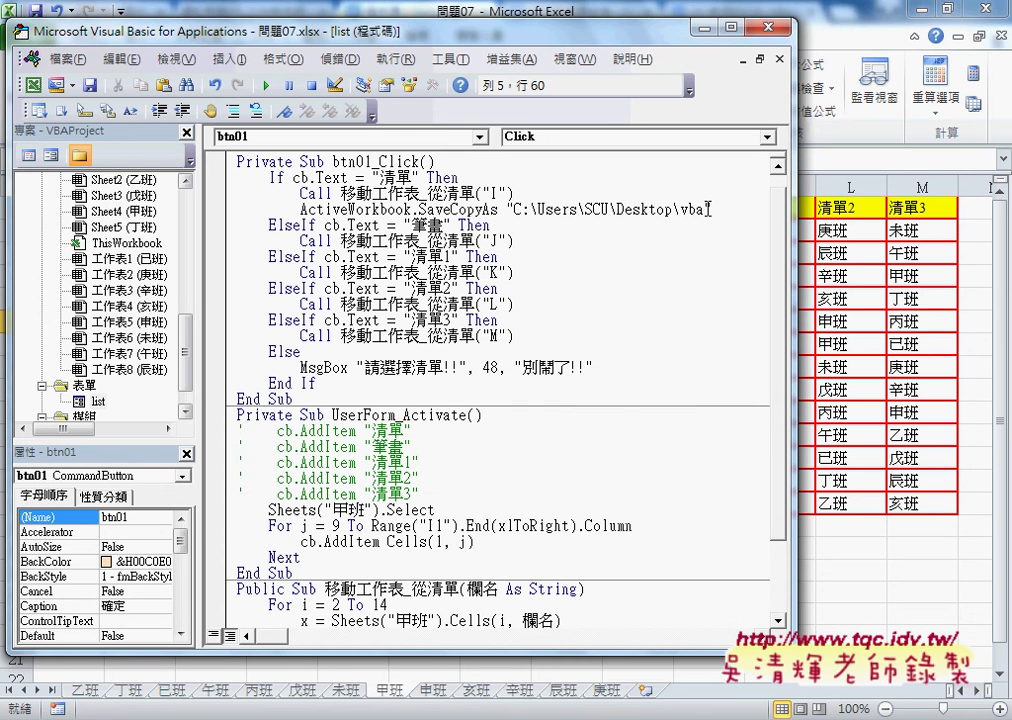
pyautogui.write('"')
pyautogui.moveTo(412, 177); pyautogui.dragTo(379, 177)
pyautogui.moveTo(292, 177); pyautogui.dragTo(348, 177)
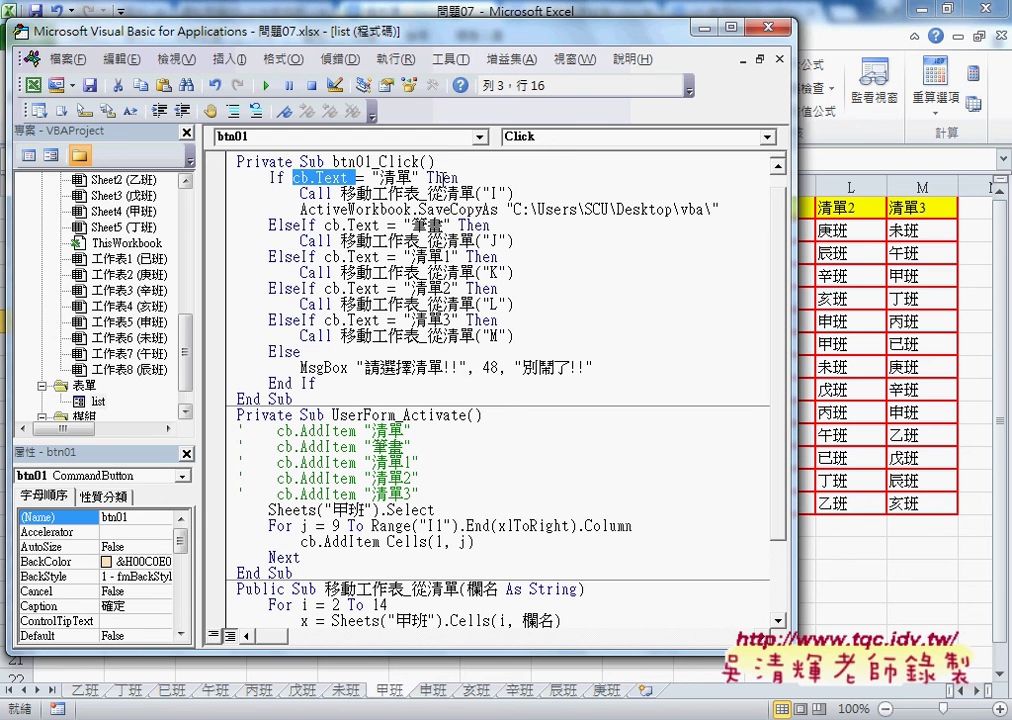
# Append & cb.Text to the save line so the copy is named after the chosen list.
pyautogui.click(711, 209)
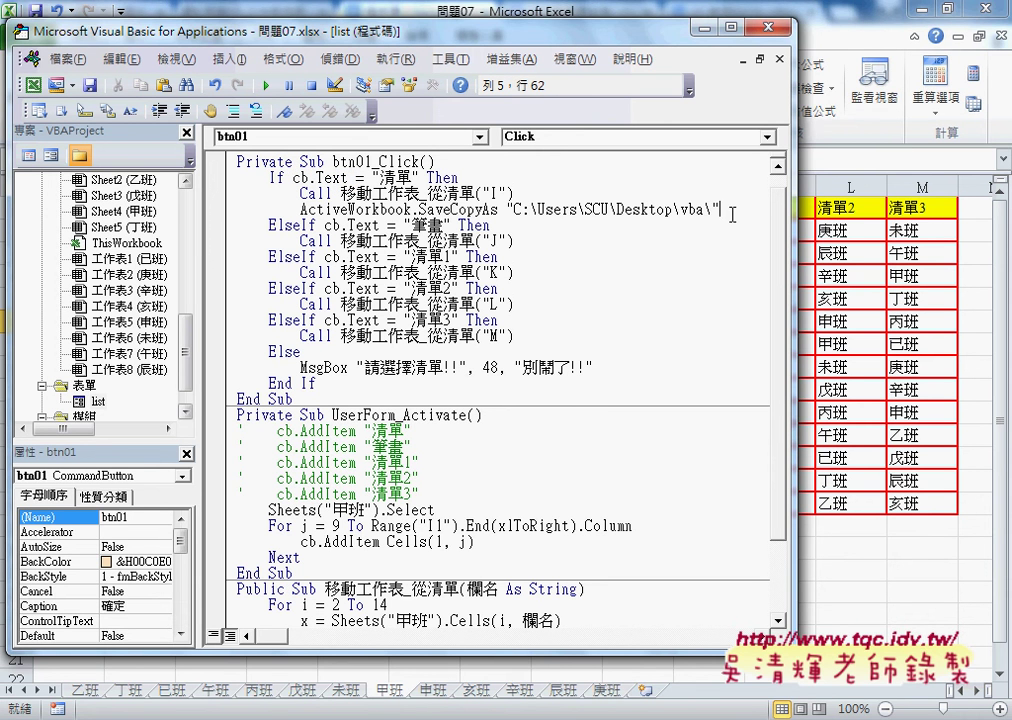
pyautogui.write('& ')
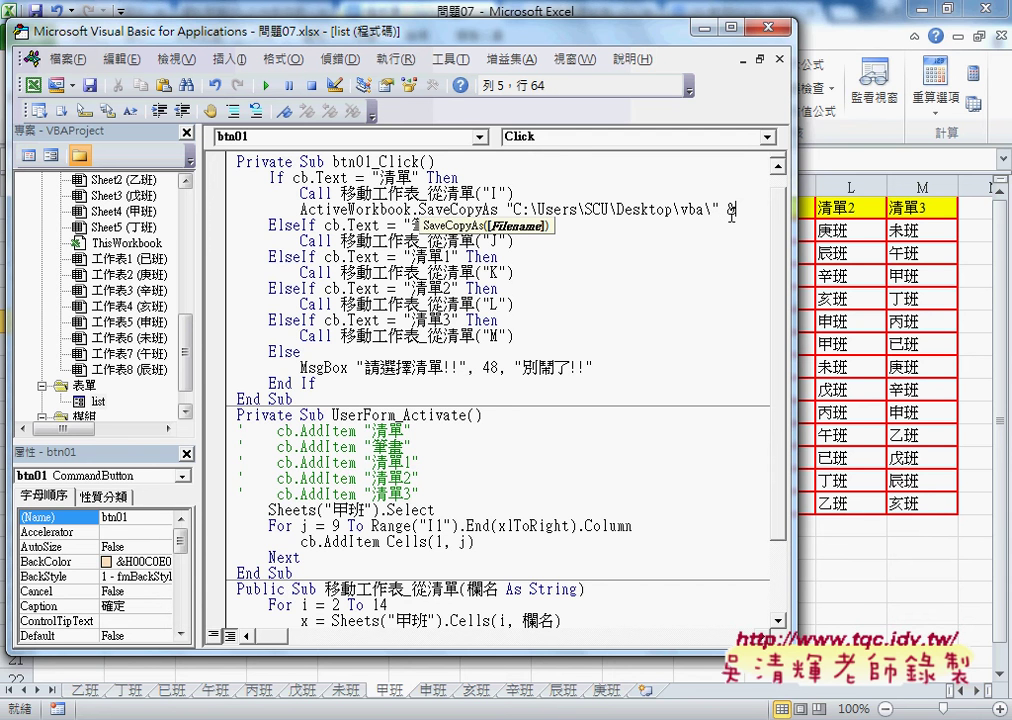
pyautogui.write('cb.Text')
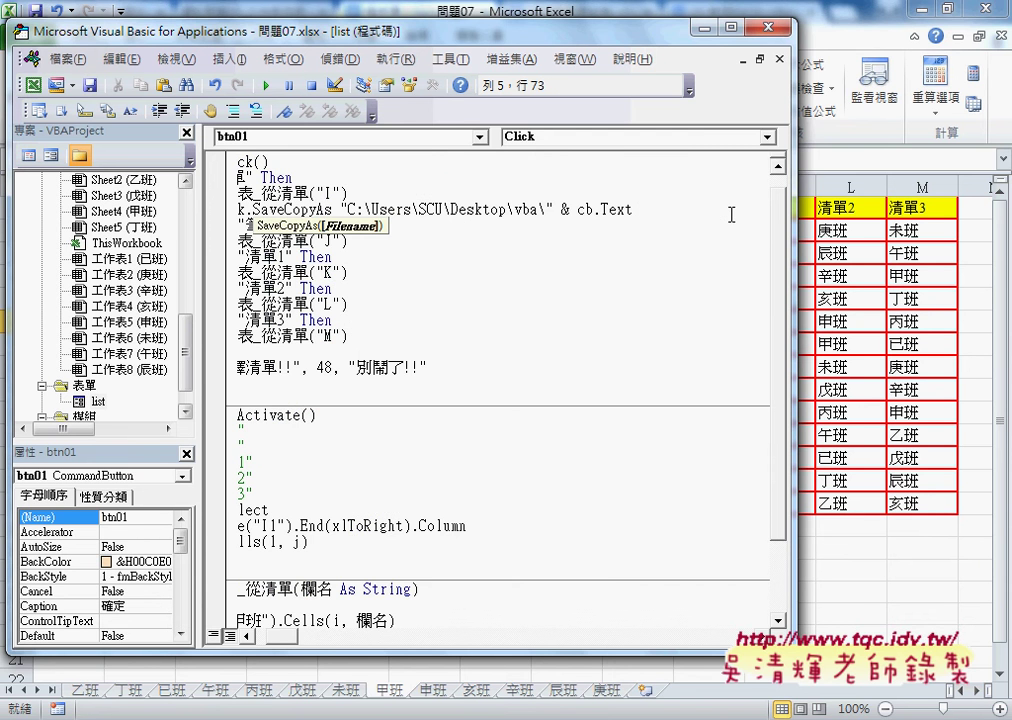
pyautogui.moveTo(946, 240); pyautogui.dragTo(972, 240)
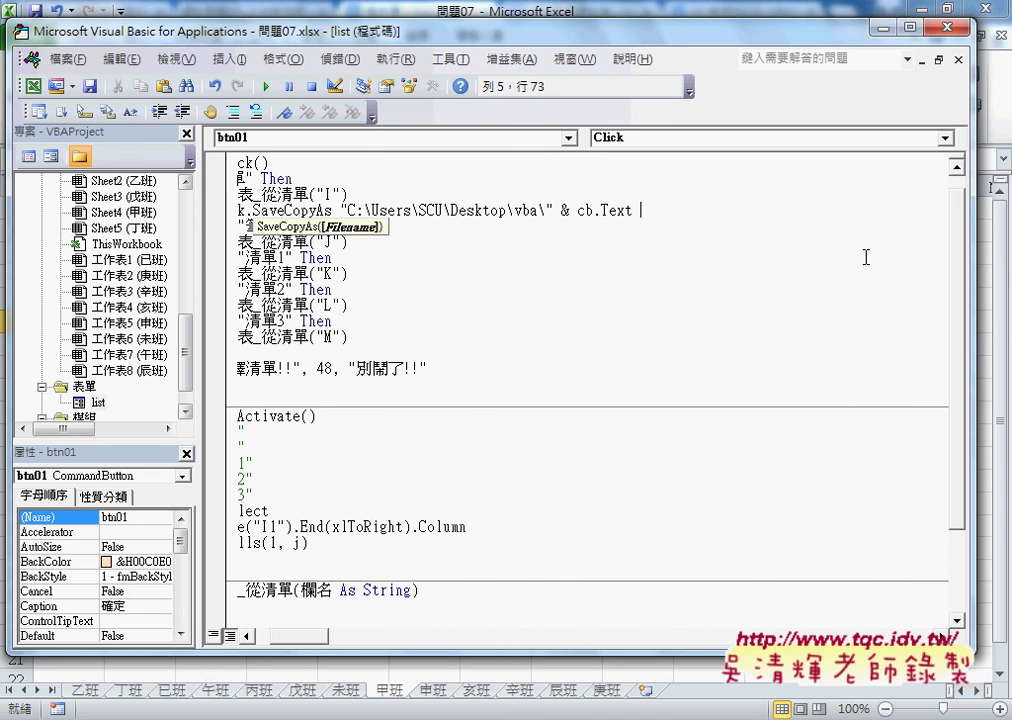
pyautogui.moveTo(300, 637); pyautogui.dragTo(287, 645)
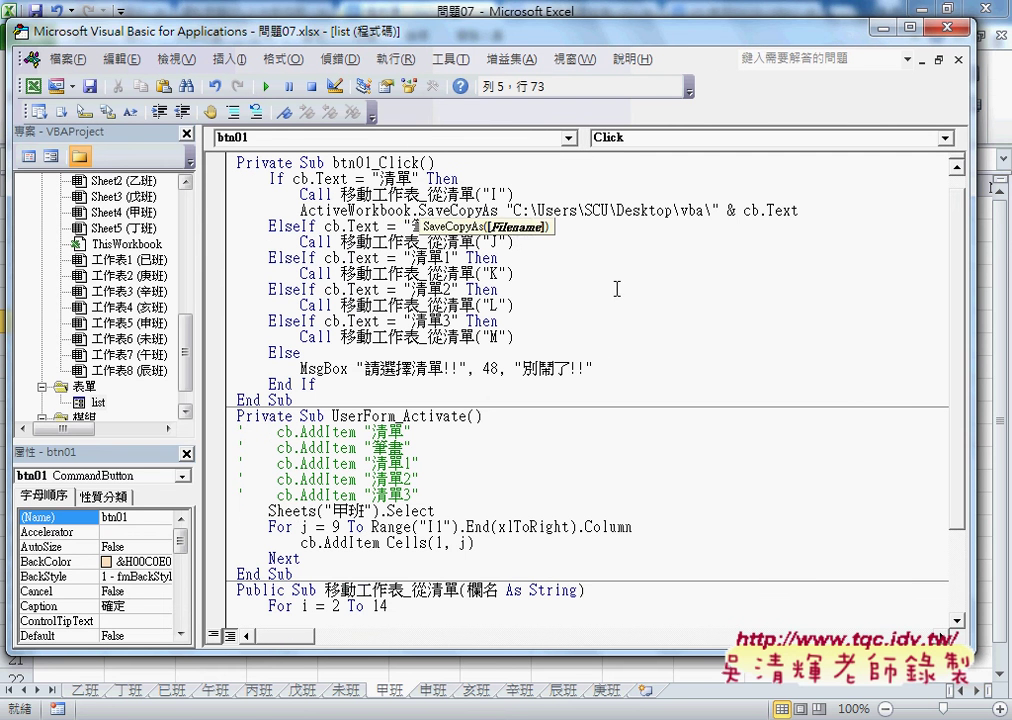
pyautogui.moveTo(800, 210); pyautogui.dragTo(300, 210)
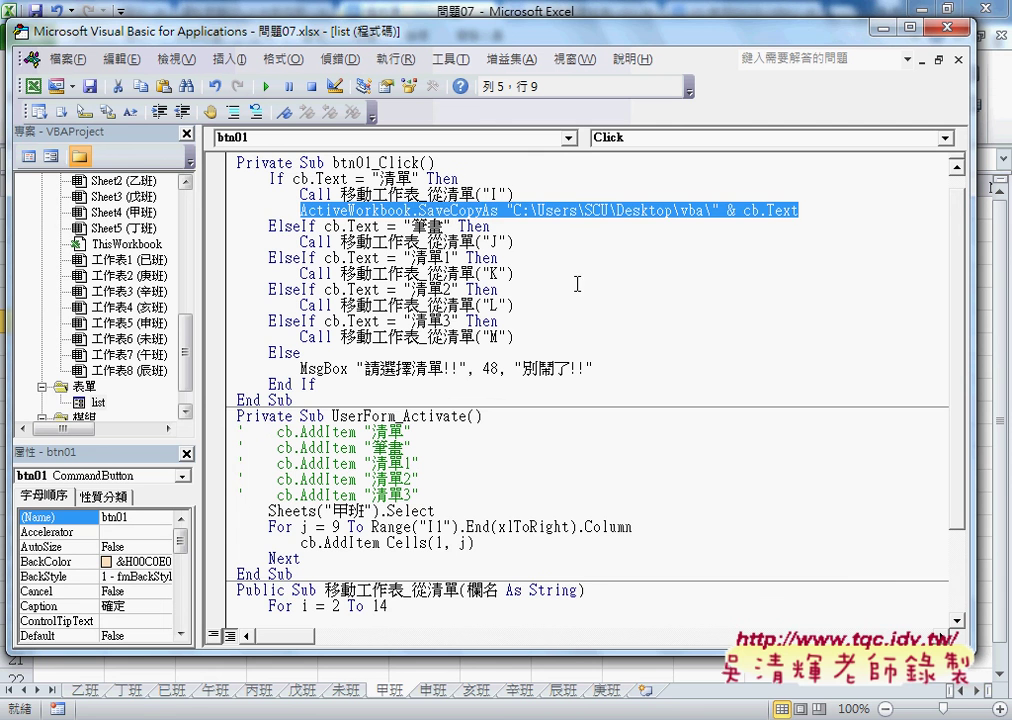
# Paste the SaveCopyAs statement below the J and K column Call lines.
pyautogui.click(543, 241)
pyautogui.press('Return')
pyautogui.hotkey('ctrl', 'v')
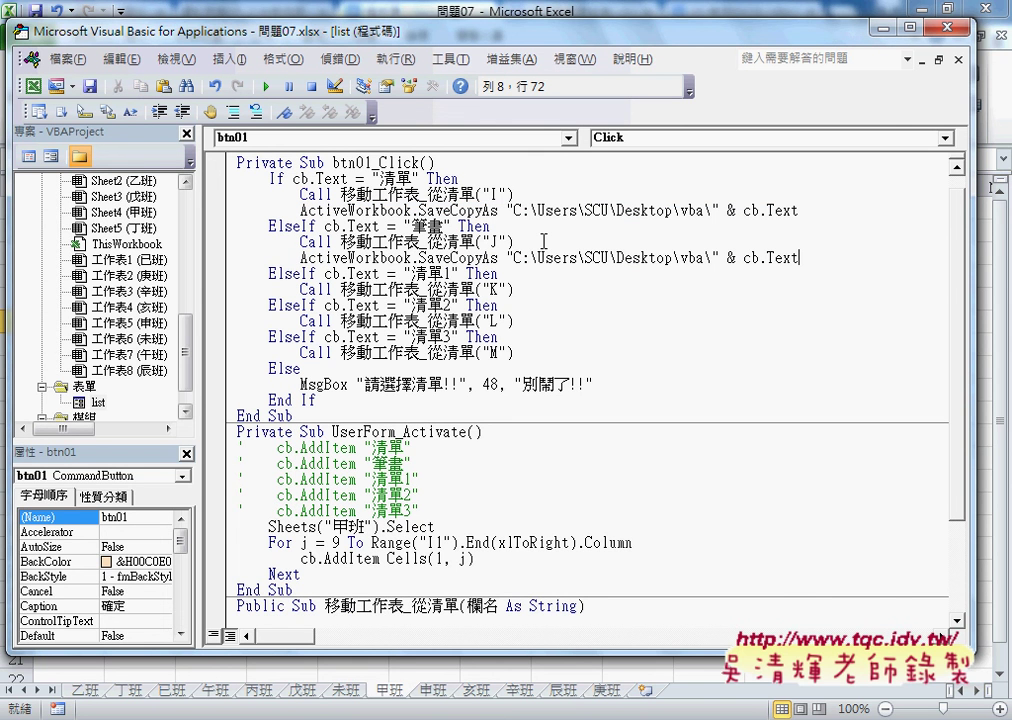
pyautogui.press('Down')
pyautogui.press('Down')
pyautogui.press('Return')
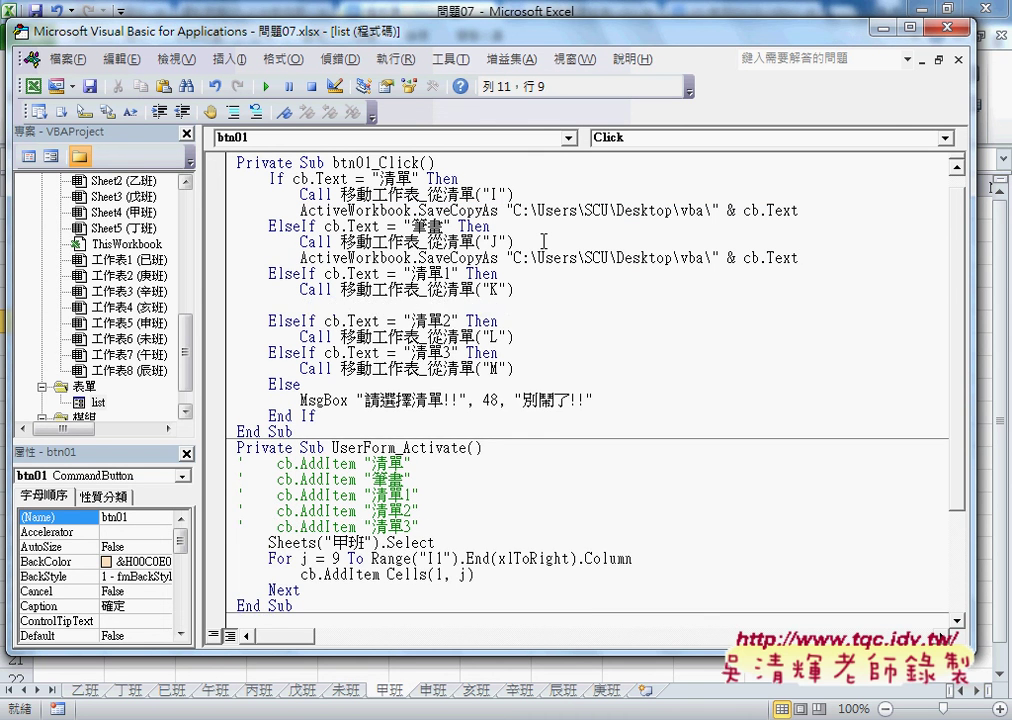
pyautogui.hotkey('ctrl', 'v')
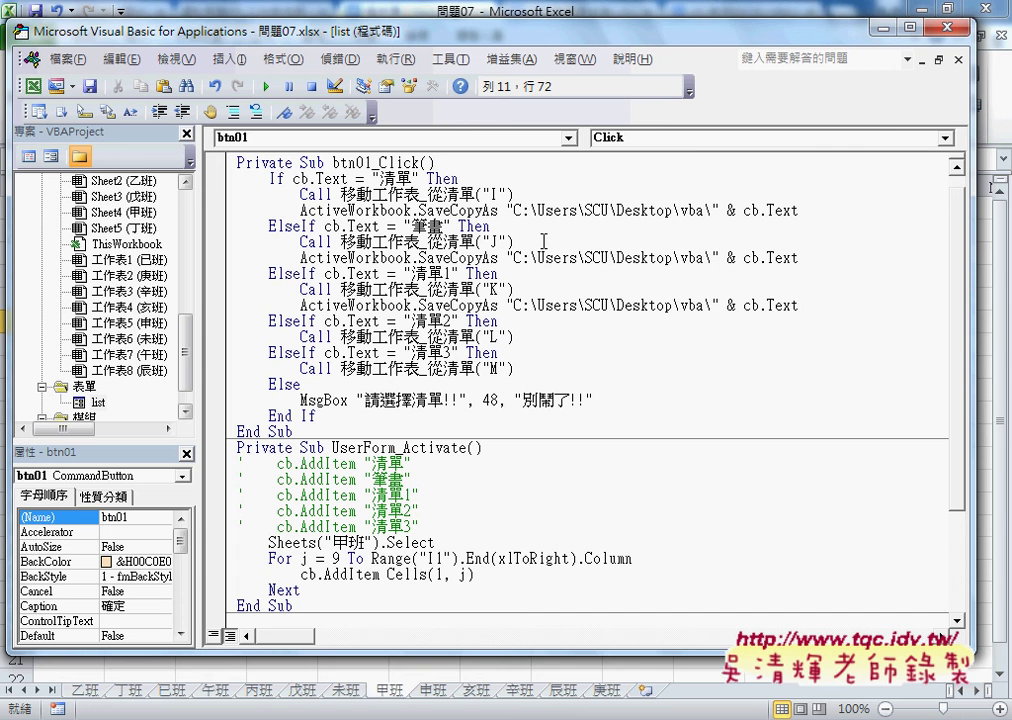
# Paste the same SaveCopyAs statement below the L and M column Call lines.
pyautogui.press('Down')
pyautogui.press('Down')
pyautogui.press('Return')
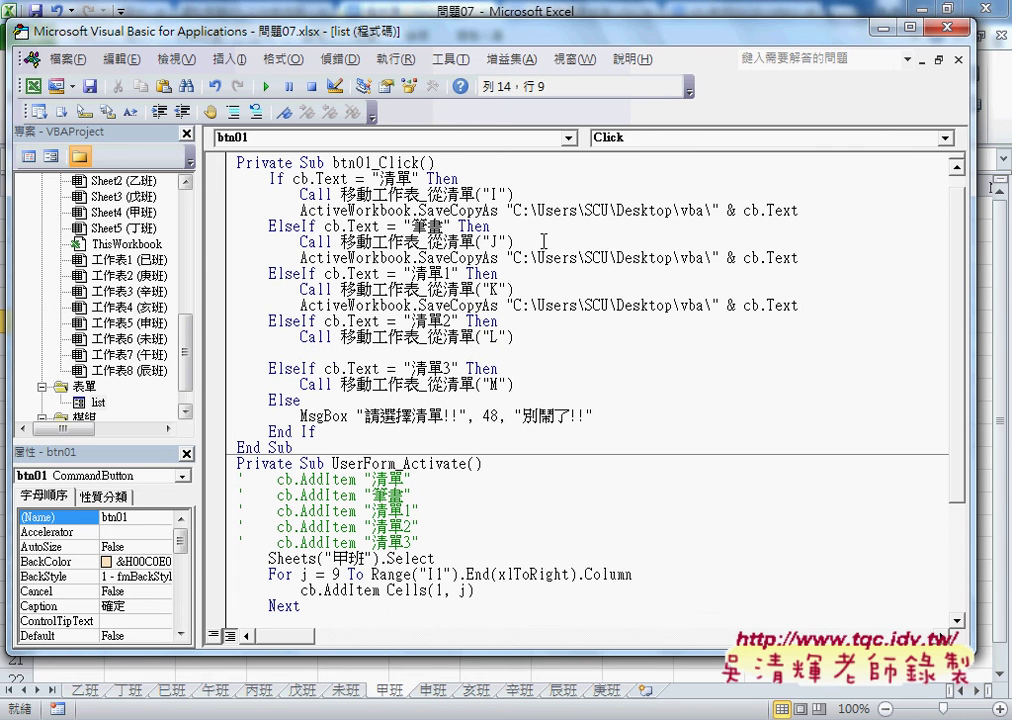
pyautogui.hotkey('ctrl', 'v')
pyautogui.press('Down')
pyautogui.press('Down')
pyautogui.press('Return')
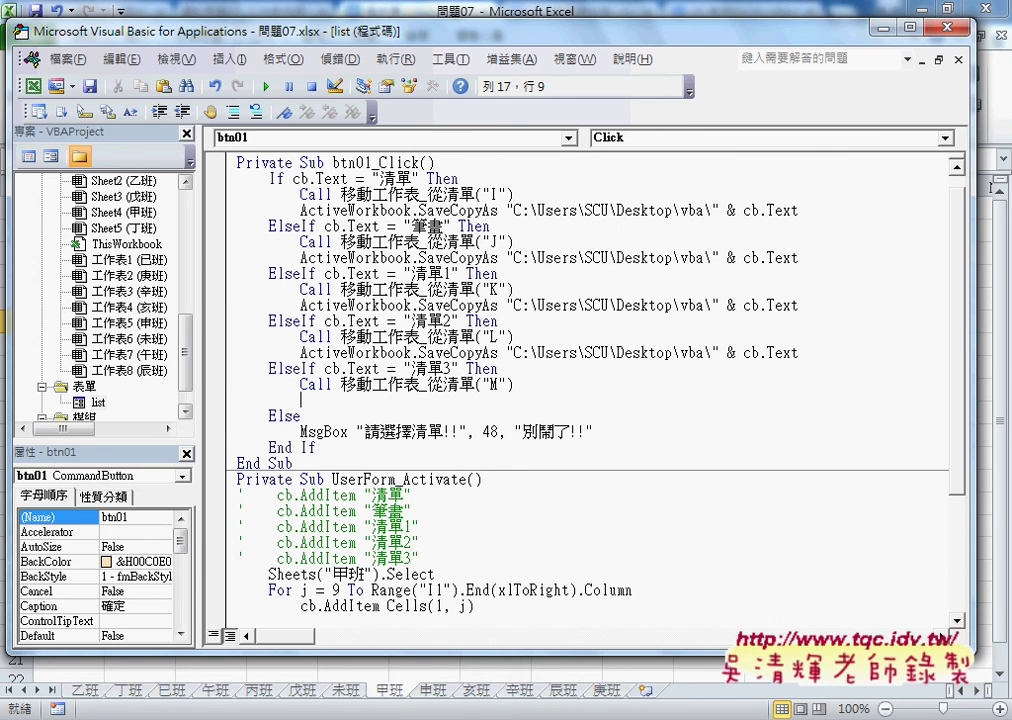
pyautogui.hotkey('ctrl', 'v')
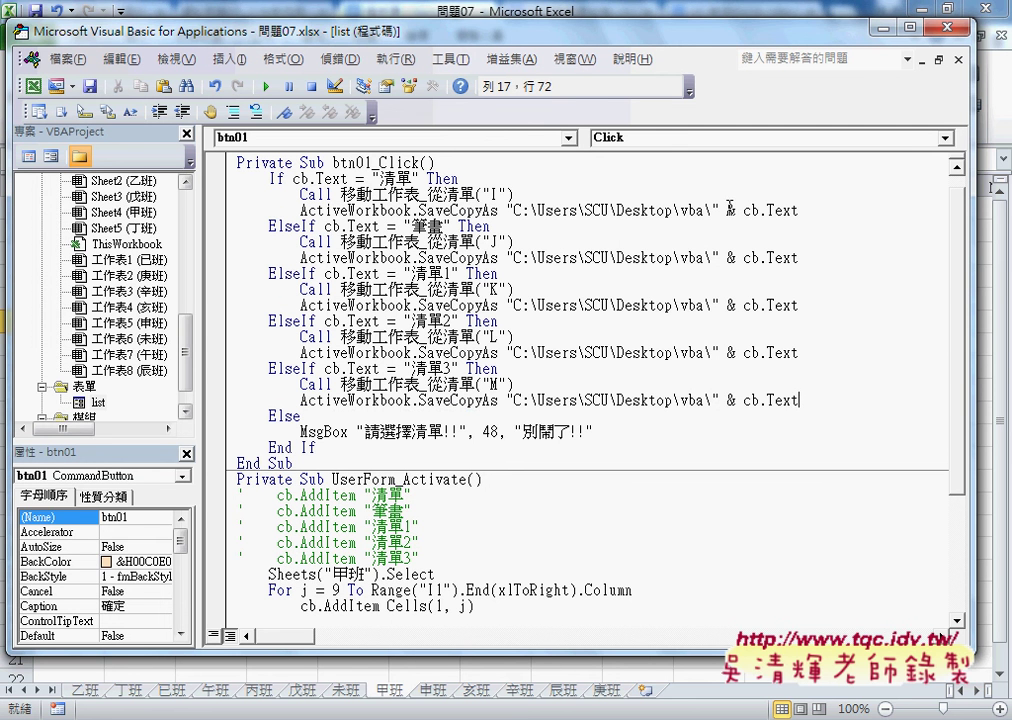
pyautogui.moveTo(712, 210); pyautogui.dragTo(705, 210)
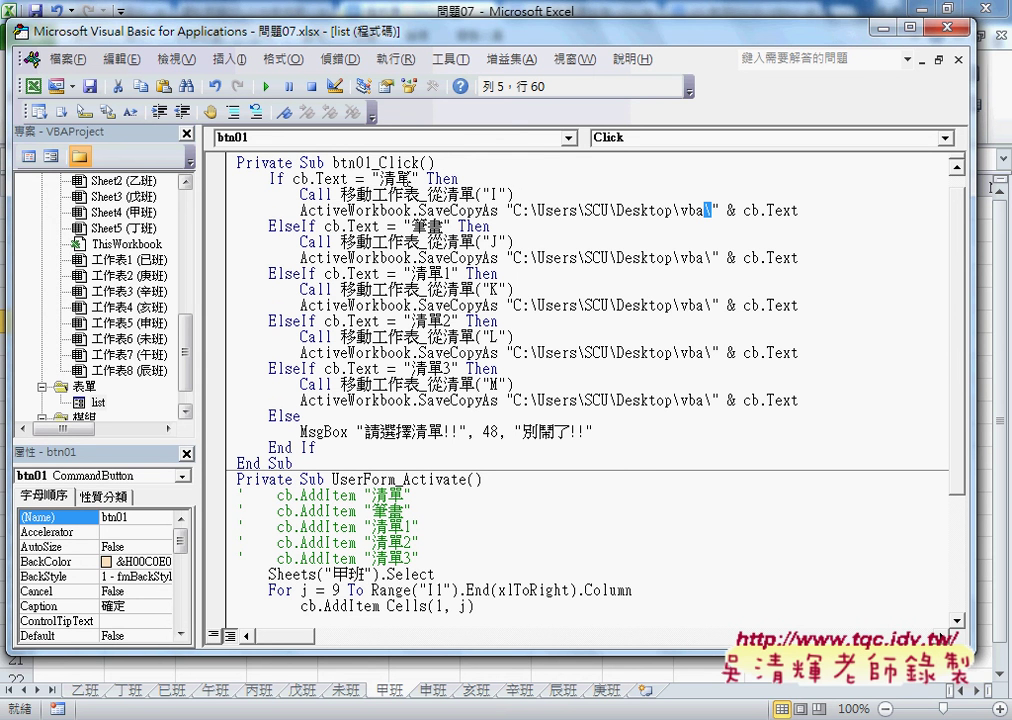
pyautogui.moveTo(825, 210); pyautogui.dragTo(459, 212)
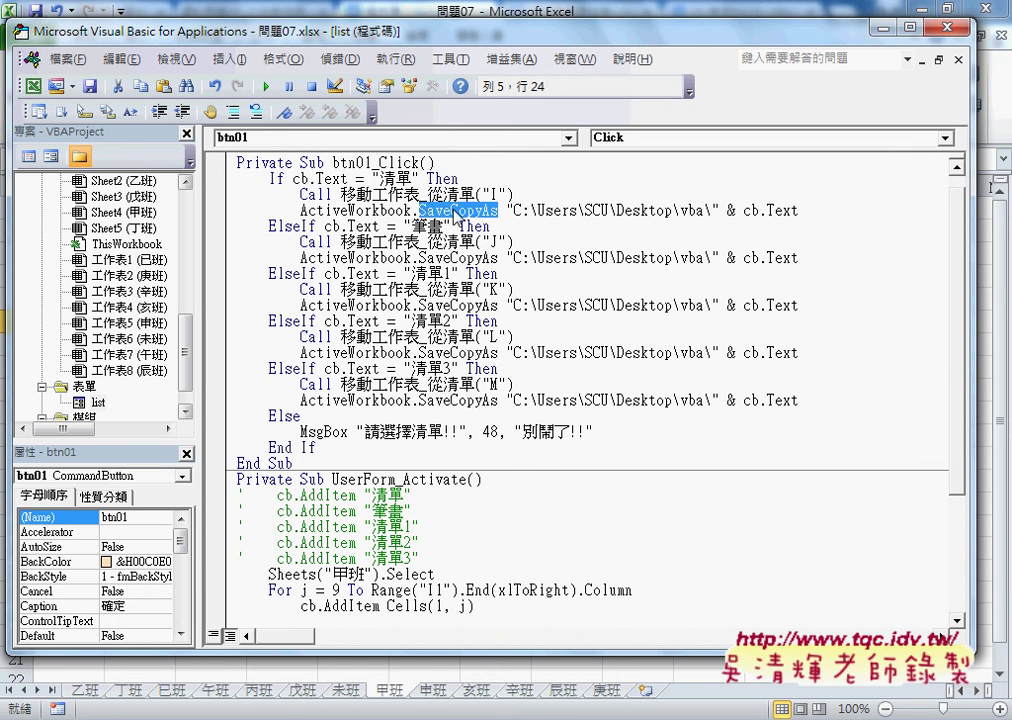
# Open Help on SaveCopyAs, read its example statement, then leave the help page.
pyautogui.press('Left')
pyautogui.press('F1')
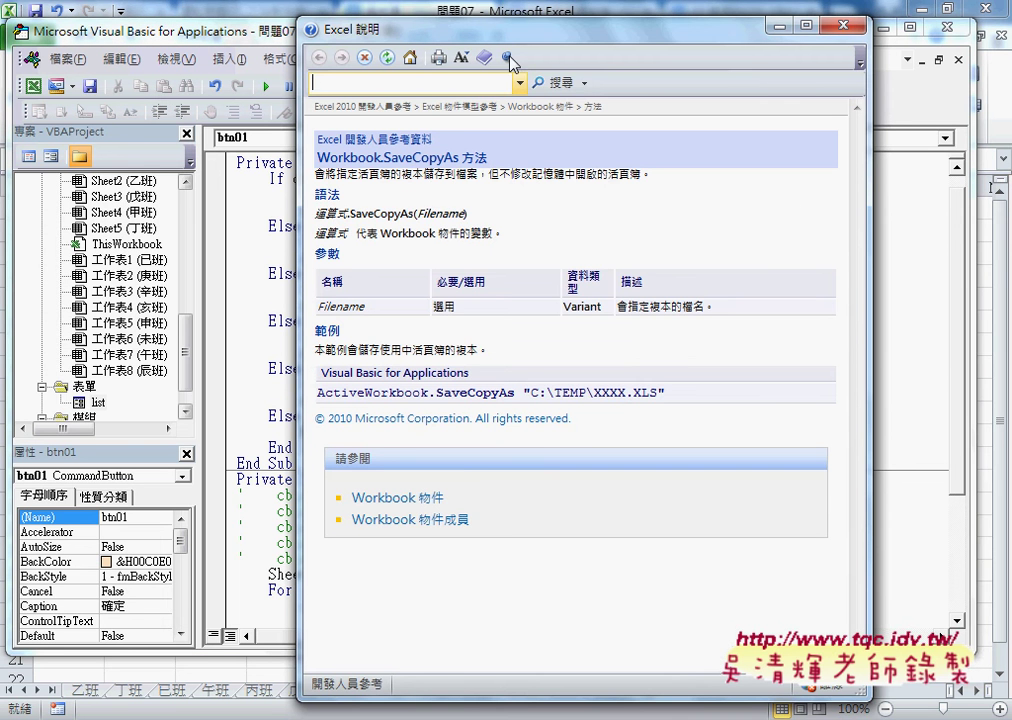
pyautogui.moveTo(364, 27); pyautogui.dragTo(499, 29)
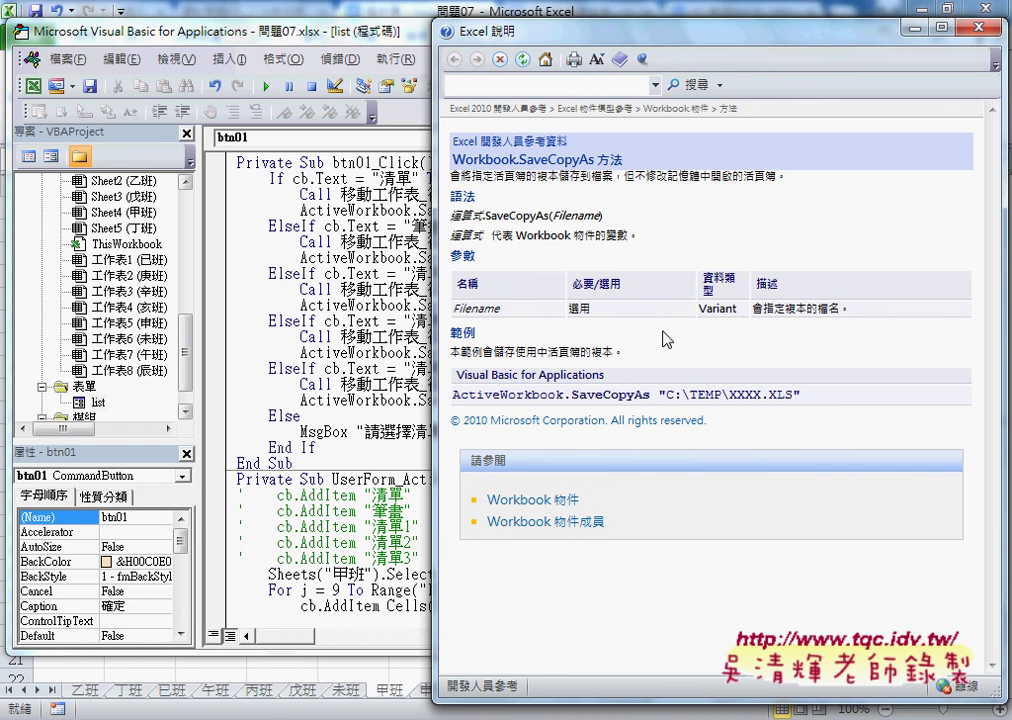
pyautogui.moveTo(802, 396); pyautogui.dragTo(545, 402)
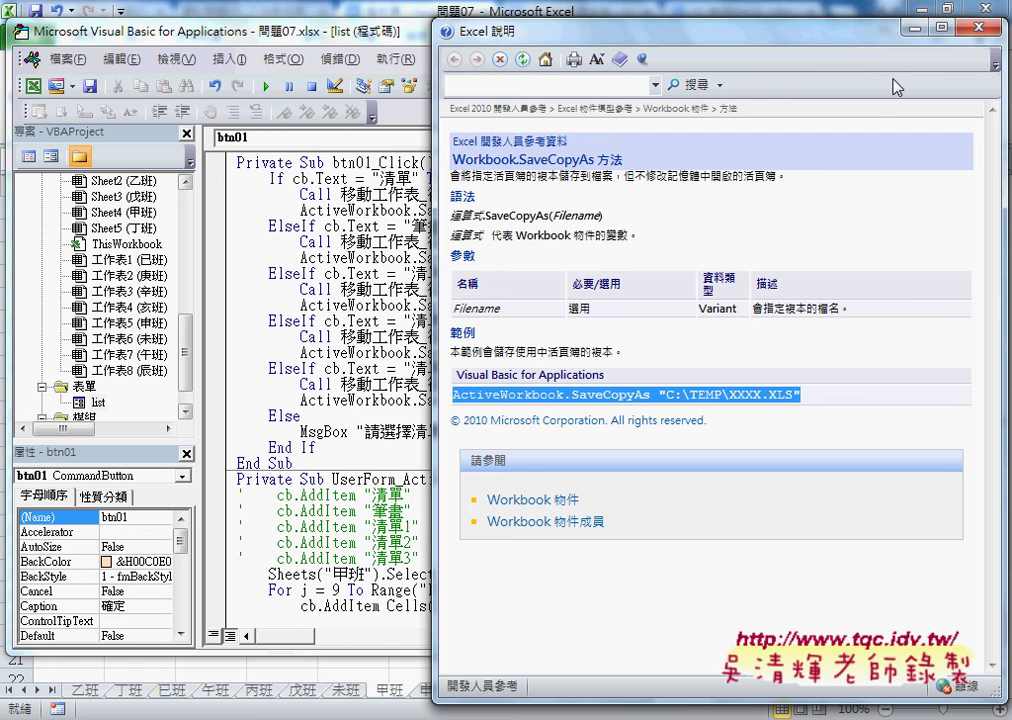
pyautogui.click(704, 283)
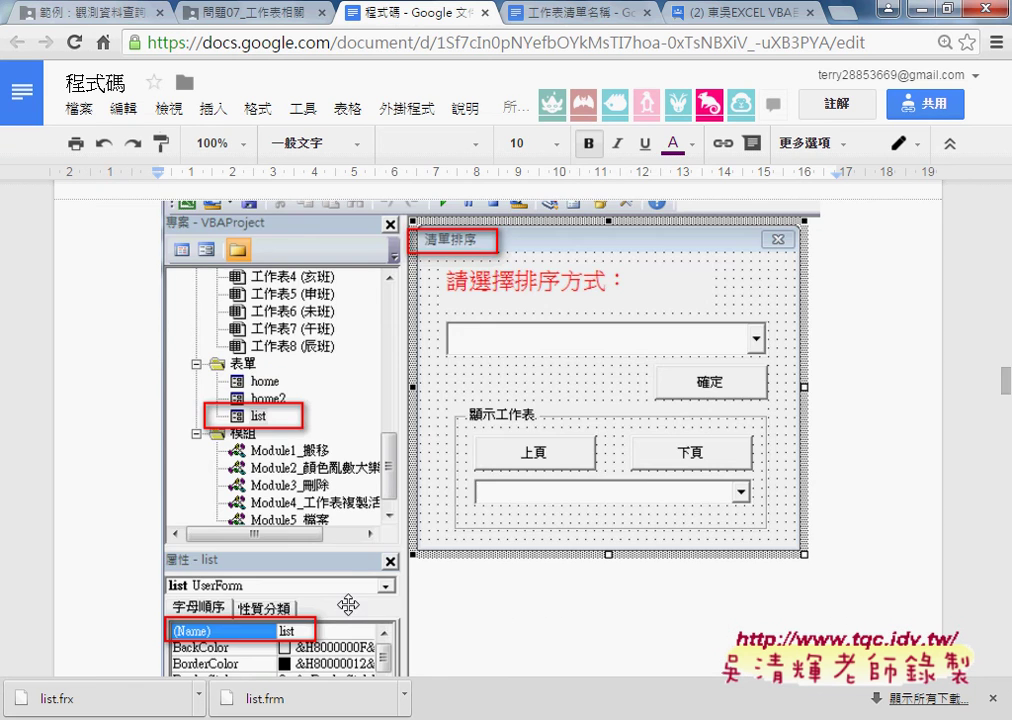
# Check the notes' full save path and .xlsm extension, then return to btn01_Click in the editor.
pyautogui.scroll(-10, 348, 604)
pyautogui.scroll(1, 354, 604)
pyautogui.scroll(-1, 400, 595)
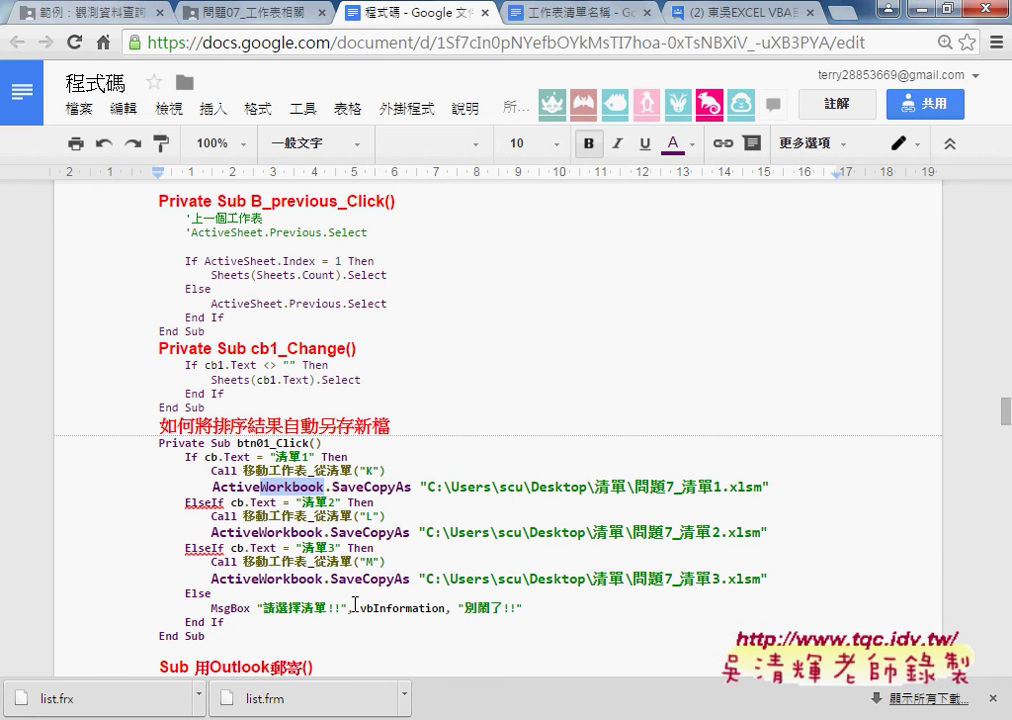
pyautogui.moveTo(428, 487); pyautogui.dragTo(763, 490)
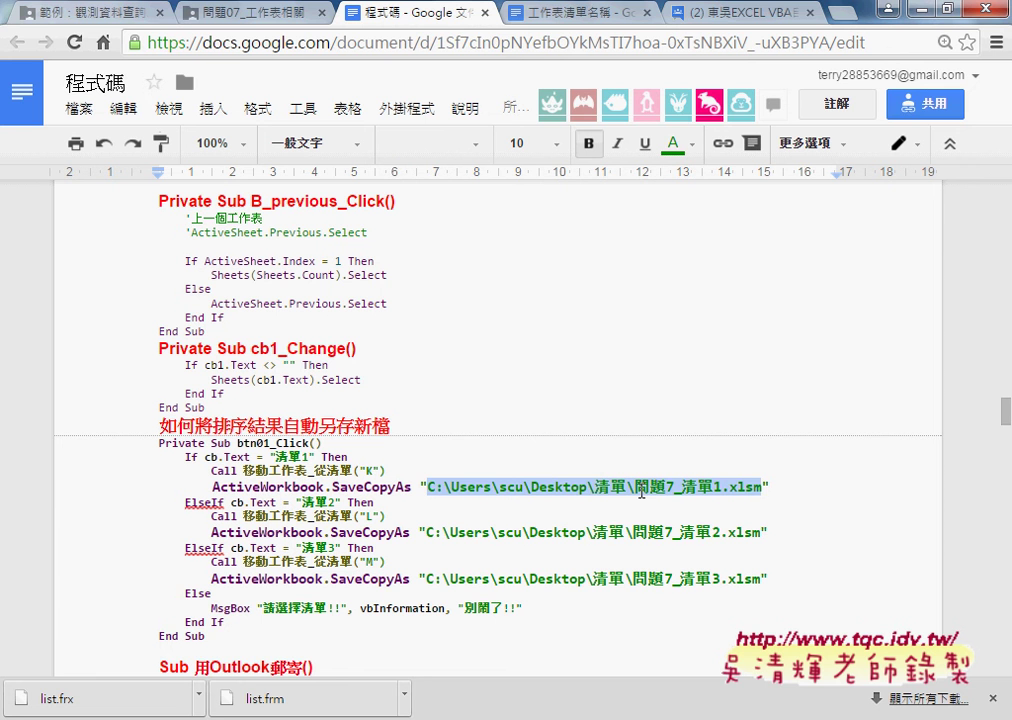
pyautogui.moveTo(763, 487); pyautogui.dragTo(721, 487)
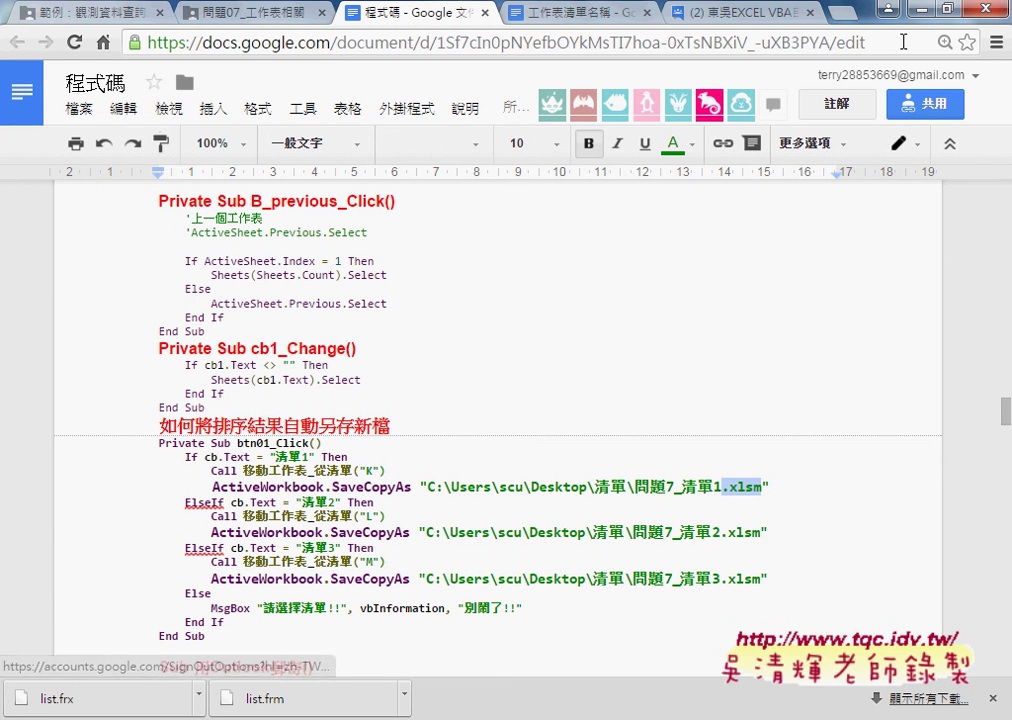
pyautogui.click(918, 12)
pyautogui.click(690, 319)
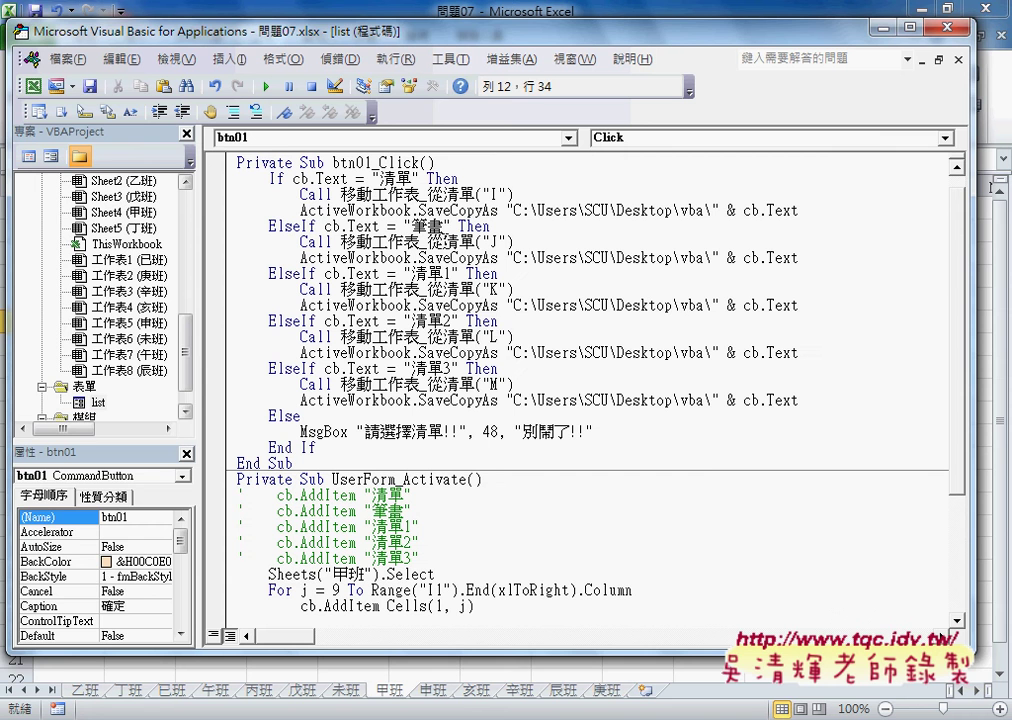
# Break on the 清單 branch's SaveCopyAs line and test-run the list form with the 筆畫 sort.
pyautogui.click(216, 210)
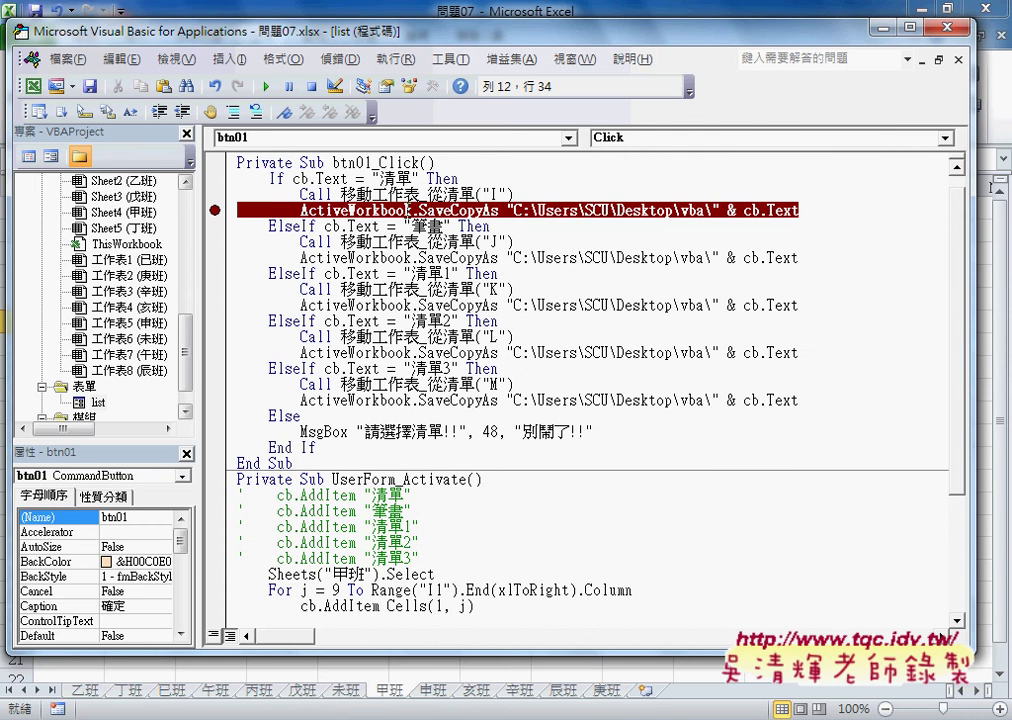
pyautogui.click(268, 87)
pyautogui.click(628, 334)
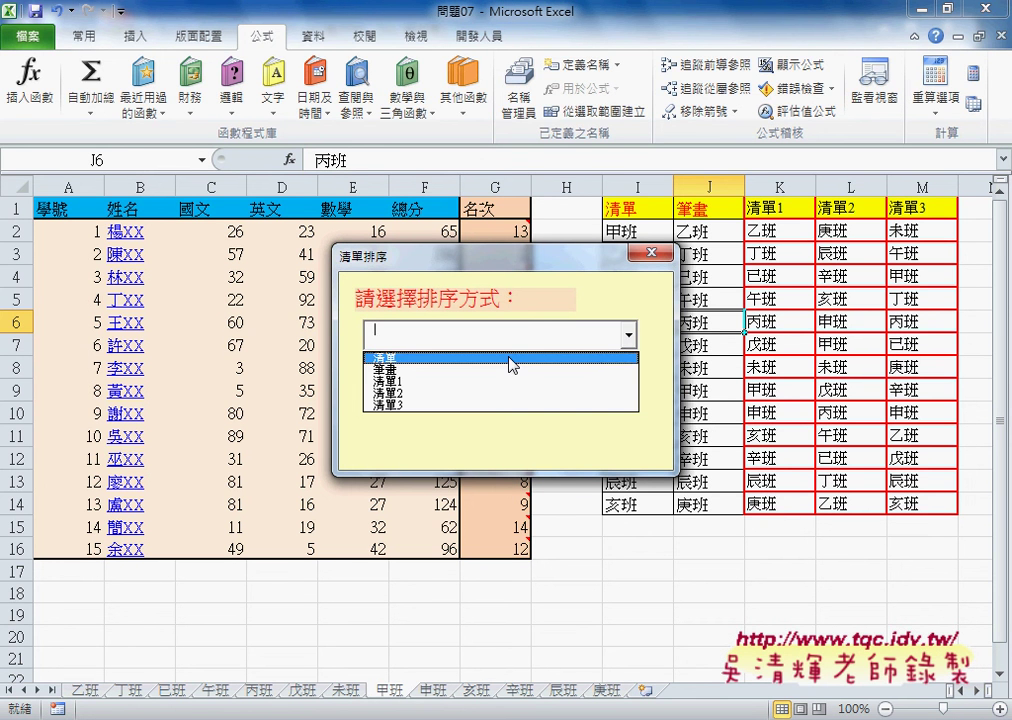
pyautogui.click(512, 369)
pyautogui.click(598, 387)
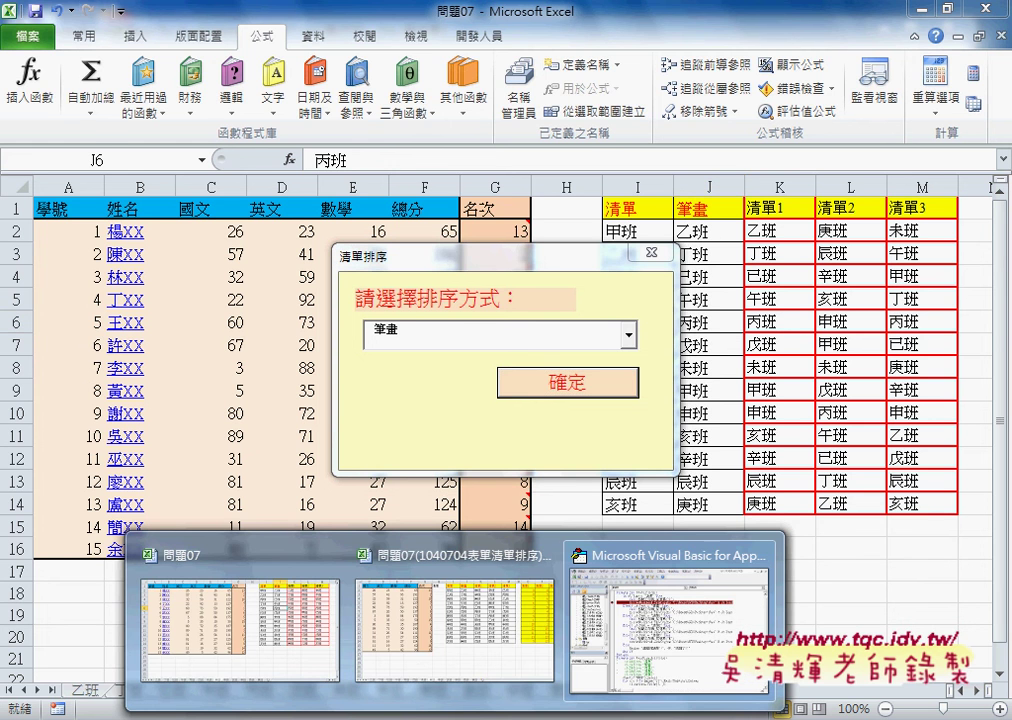
pyautogui.click(652, 647)
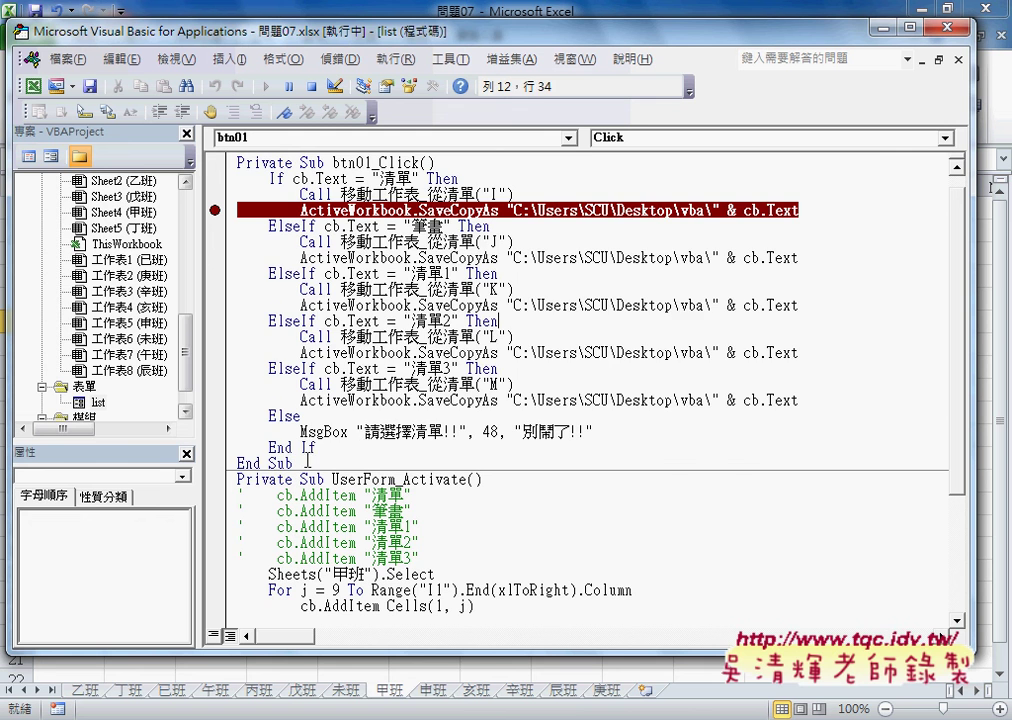
# Copy the whole btn01_Click procedure and close the list form's code window.
pyautogui.moveTo(307, 462); pyautogui.dragTo(162, 135)
pyautogui.rightClick(318, 225)
pyautogui.click(342, 277)
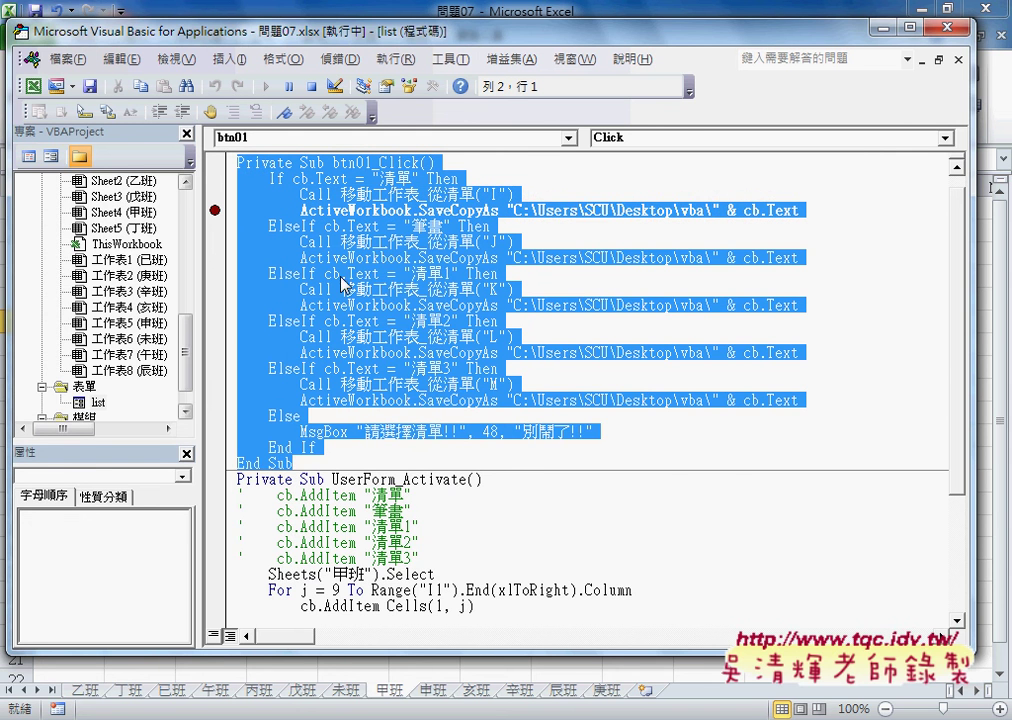
pyautogui.click(958, 59)
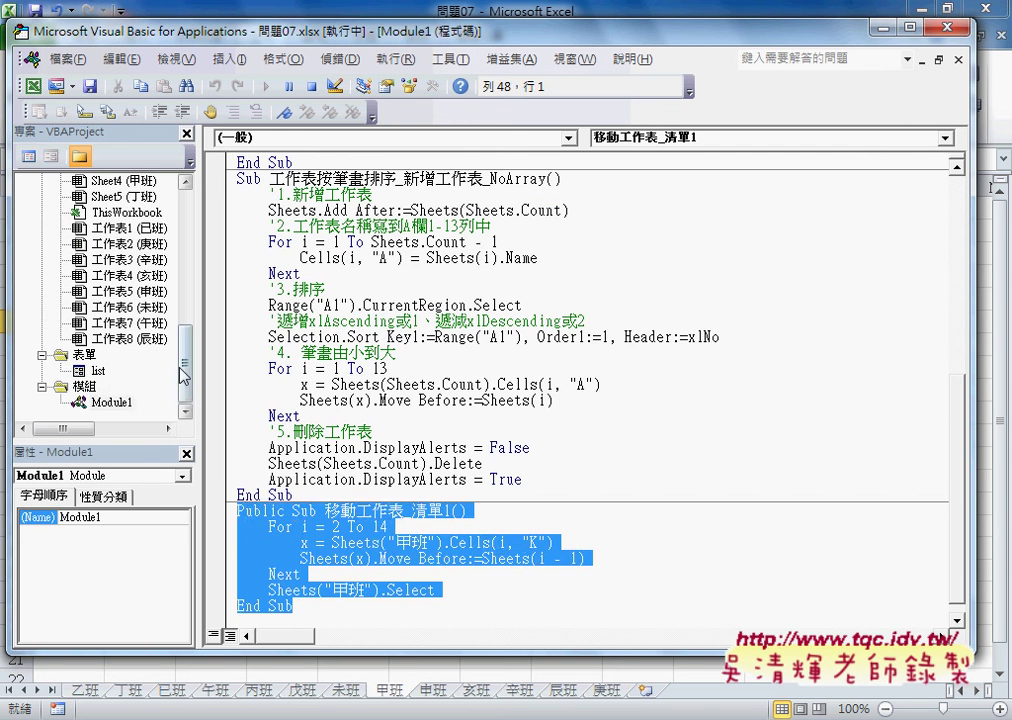
# Reopen the 確定 button code and move the breakpoint to the 筆畫 branch's SaveCopyAs line.
pyautogui.moveTo(181, 369)
pyautogui.mouseDown()
pyautogui.moveTo(195, 238)
pyautogui.moveTo(188, 400)
pyautogui.mouseUp()
pyautogui.doubleClick(97, 370)
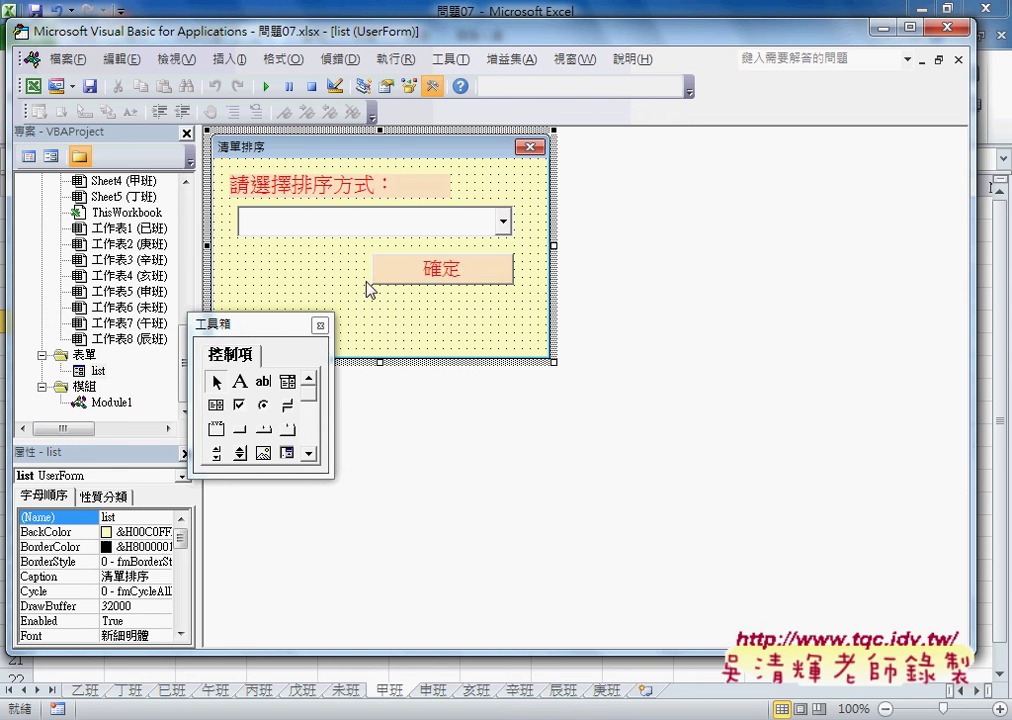
pyautogui.doubleClick(440, 270)
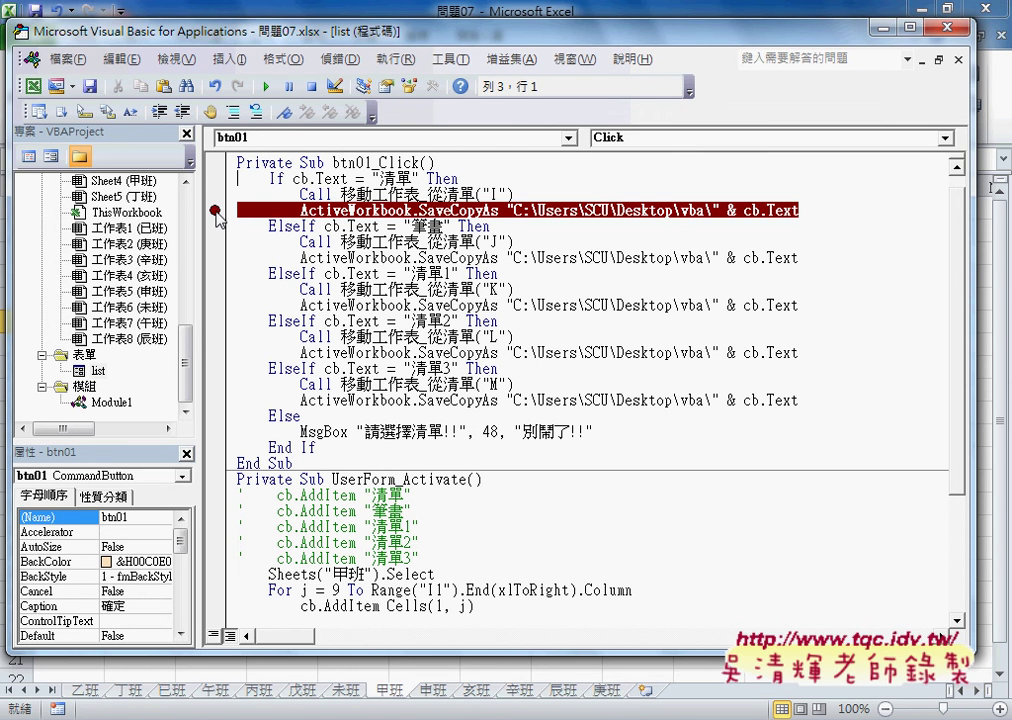
pyautogui.click(214, 212)
pyautogui.click(216, 260)
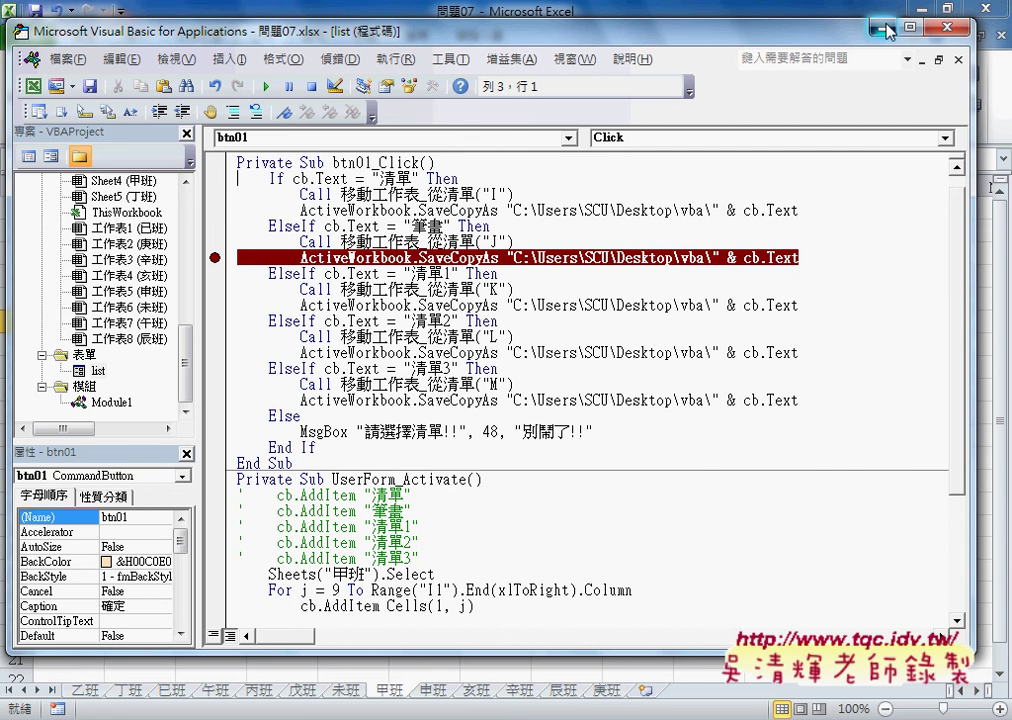
pyautogui.click(928, 10)
pyautogui.click(928, 12)
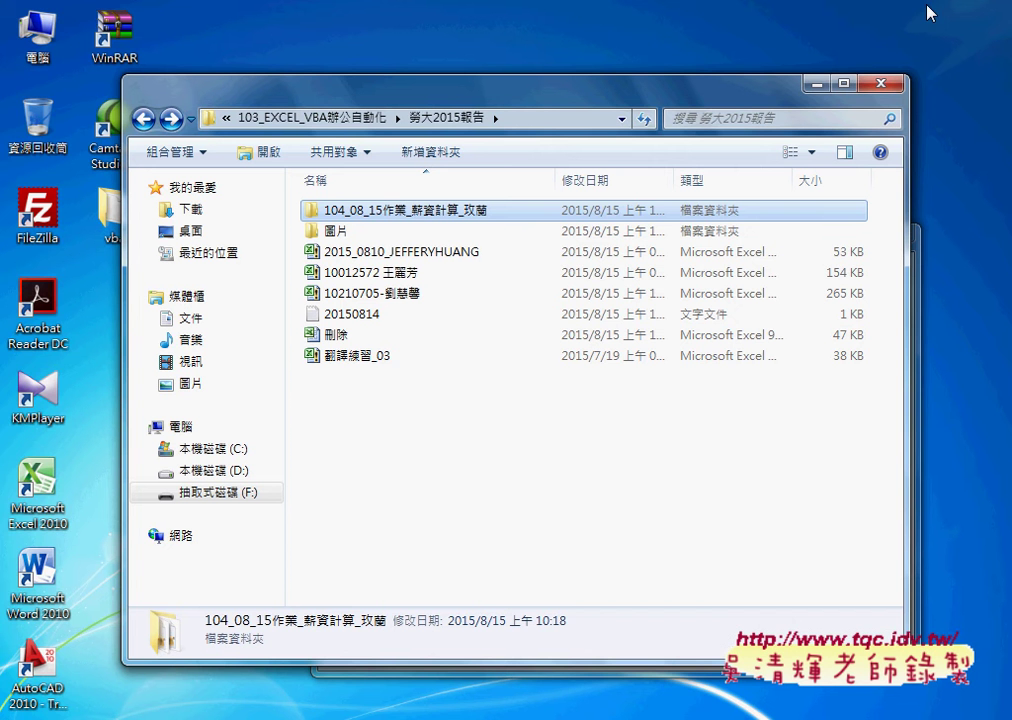
# Open the desktop vba folder and select the saved 筆畫 file, widening the window to show sizes.
pyautogui.click(880, 82)
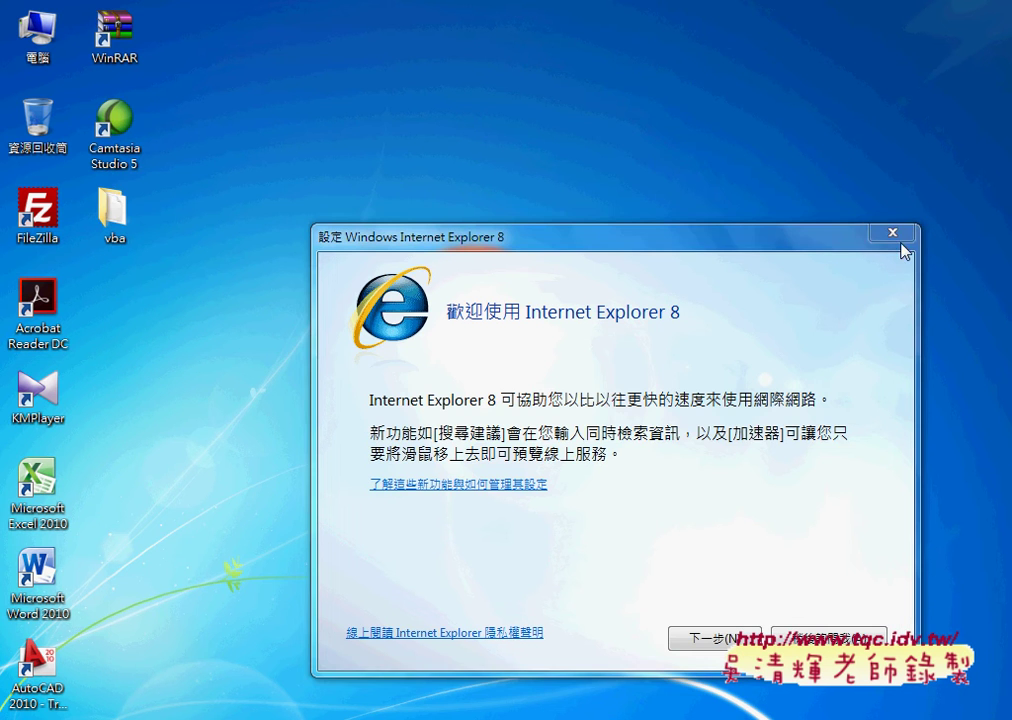
pyautogui.click(893, 237)
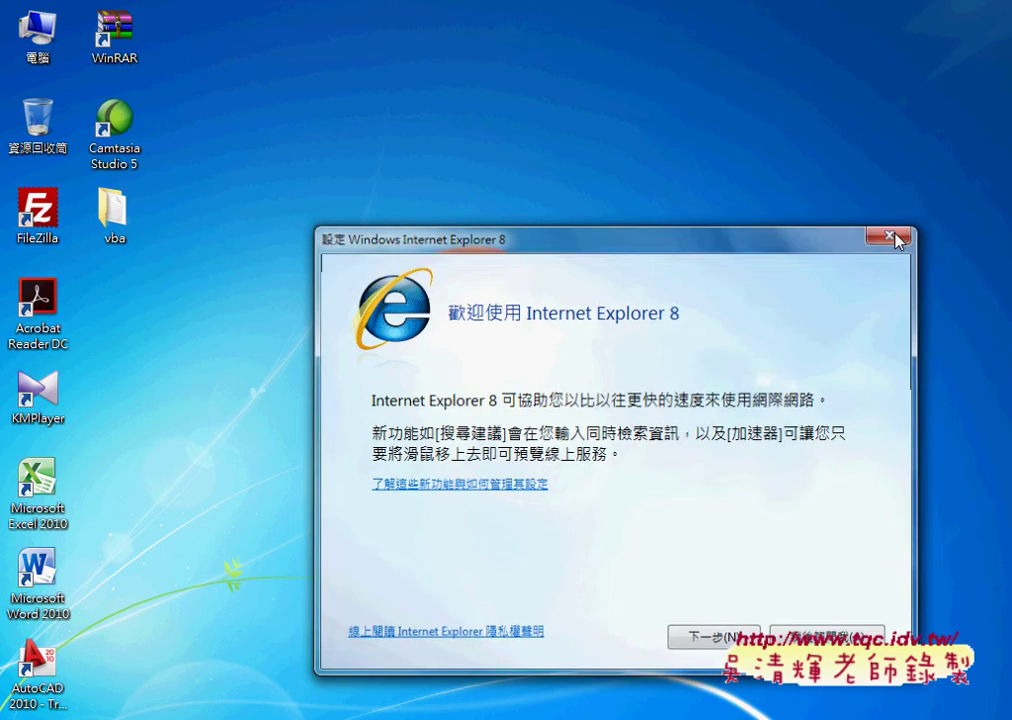
pyautogui.doubleClick(142, 219)
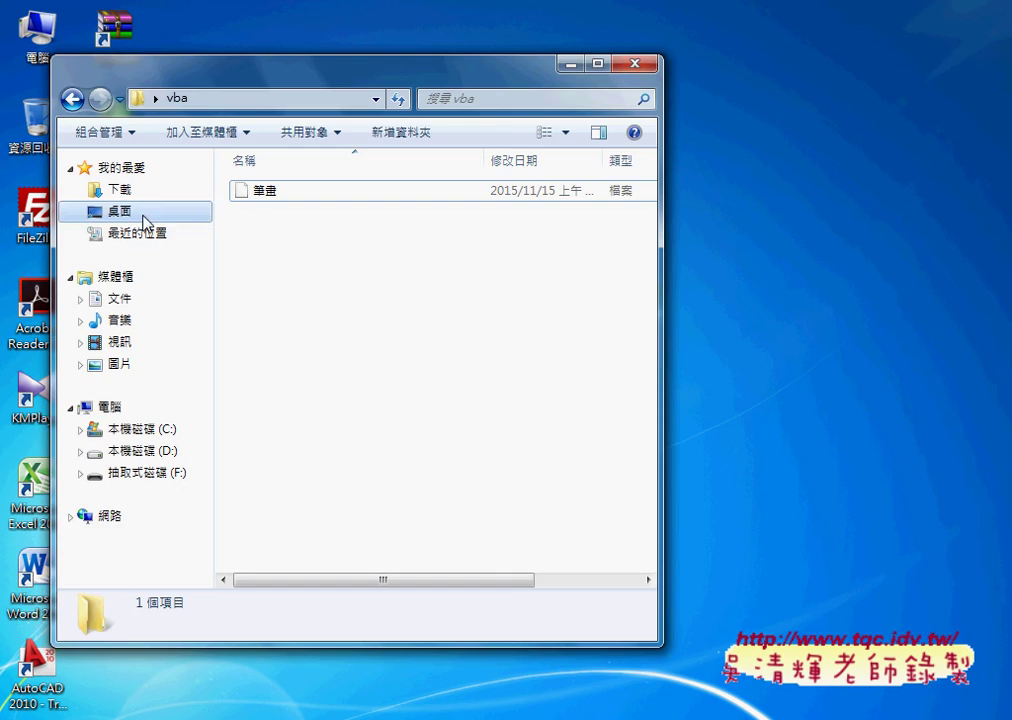
pyautogui.click(305, 195)
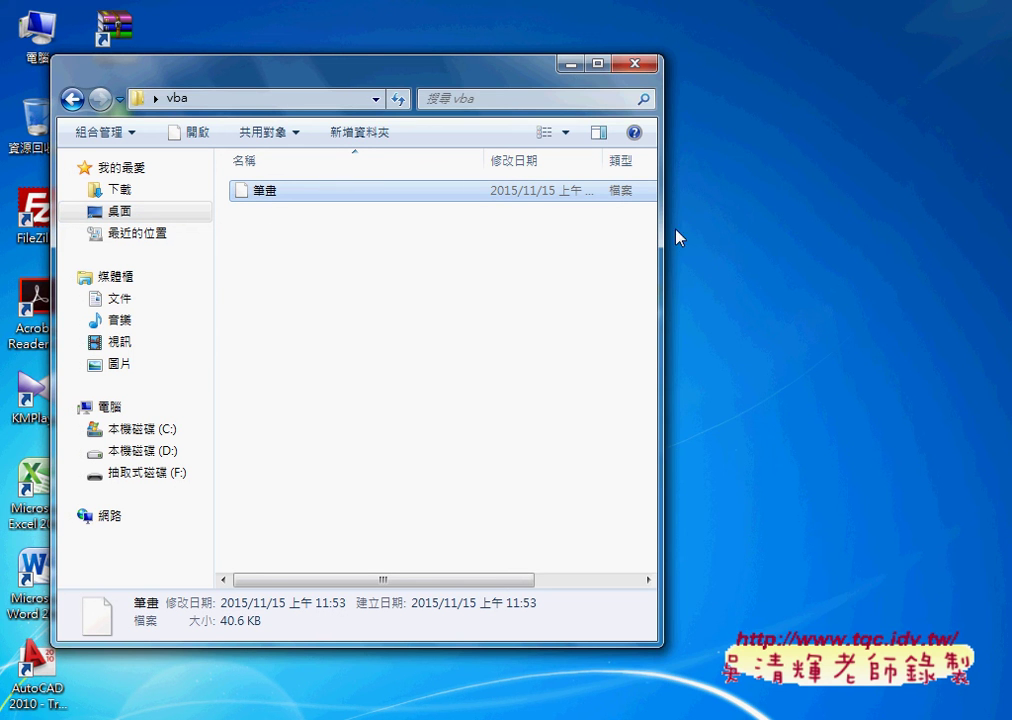
pyautogui.moveTo(662, 228); pyautogui.dragTo(852, 227)
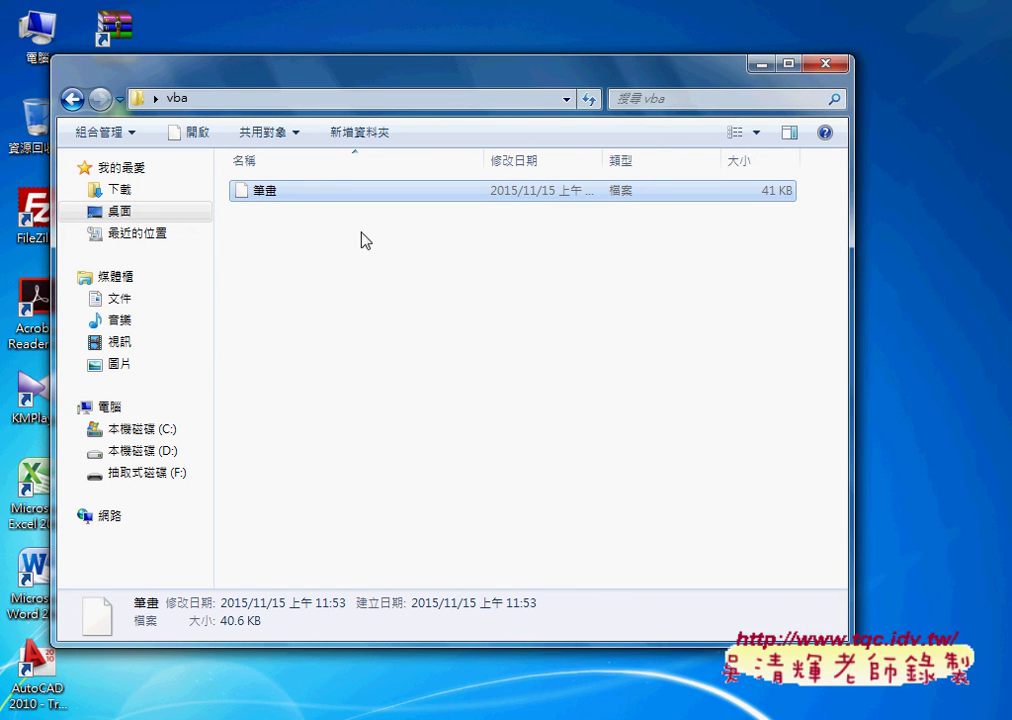
# Rename the 筆畫 file to 筆畫.xlsm.
pyautogui.click(323, 195)
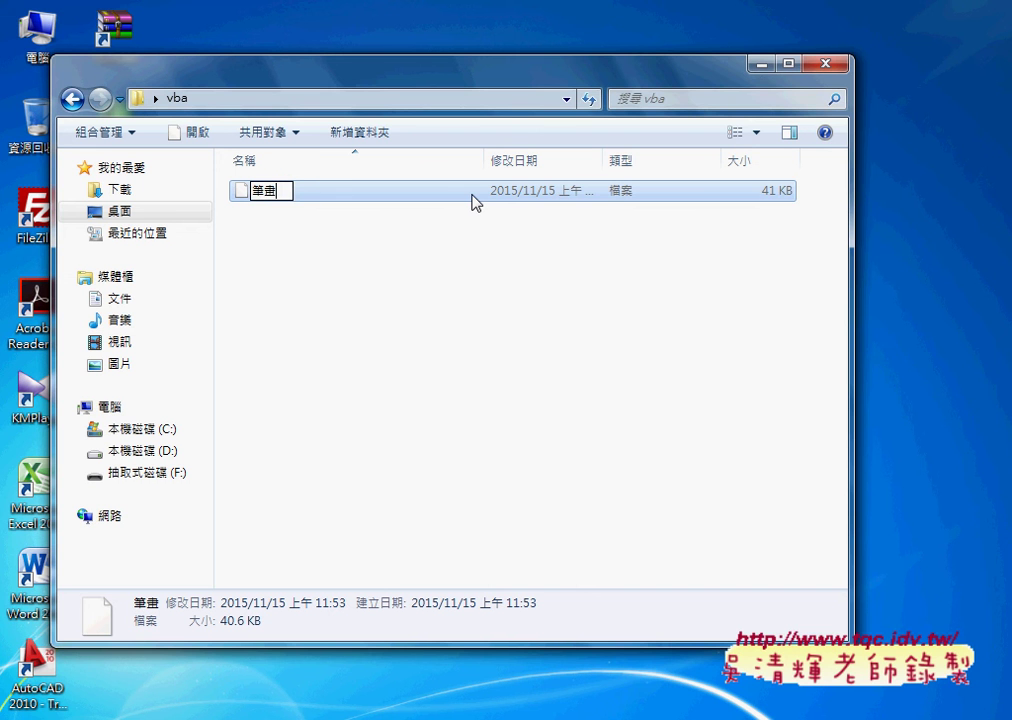
pyautogui.write('.')
pyautogui.write('x')
pyautogui.write('ls')
pyautogui.write('m')
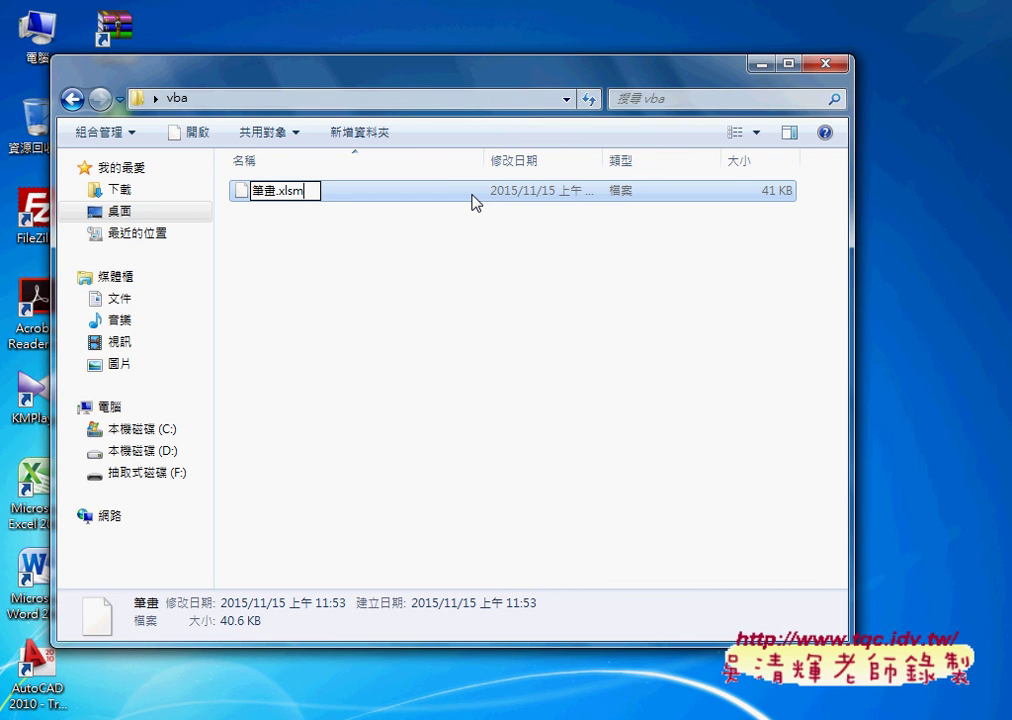
pyautogui.hotkey('shift', 'Left')
pyautogui.click(497, 400)
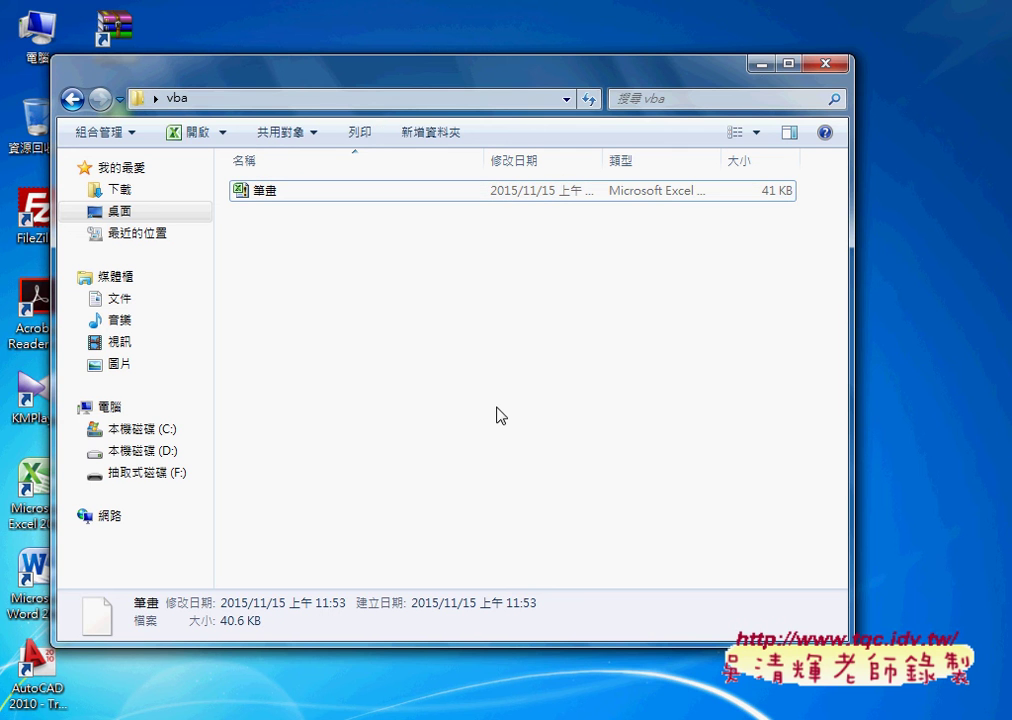
# Append & ".xlsm" to the first SaveCopyAs line and copy that suffix.
pyautogui.moveTo(458, 716)
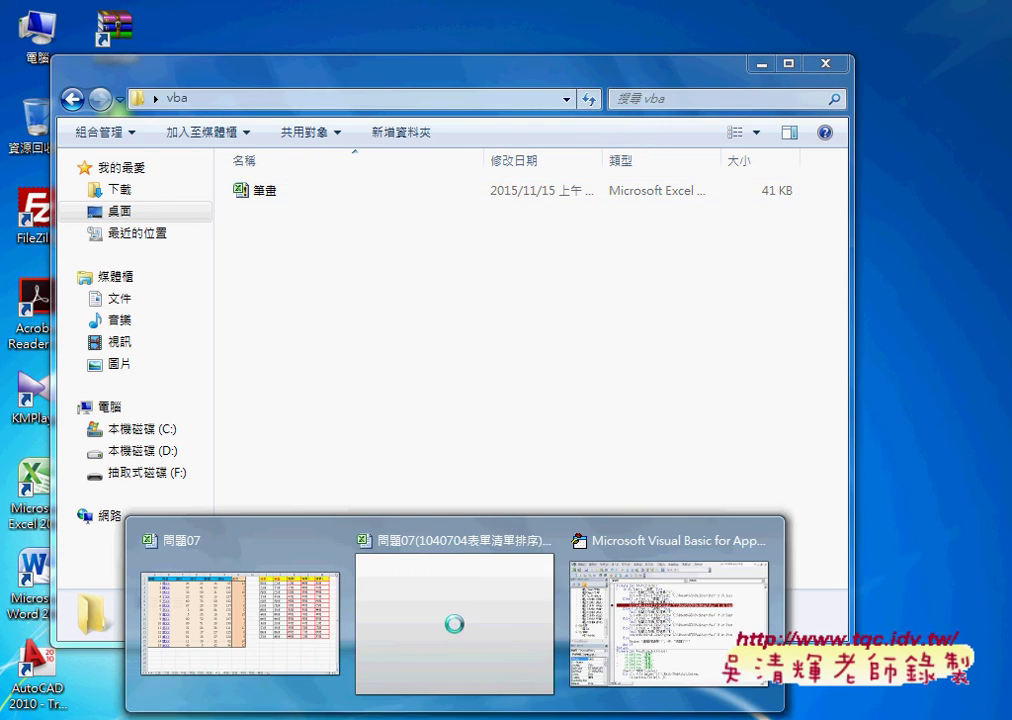
pyautogui.click(671, 639)
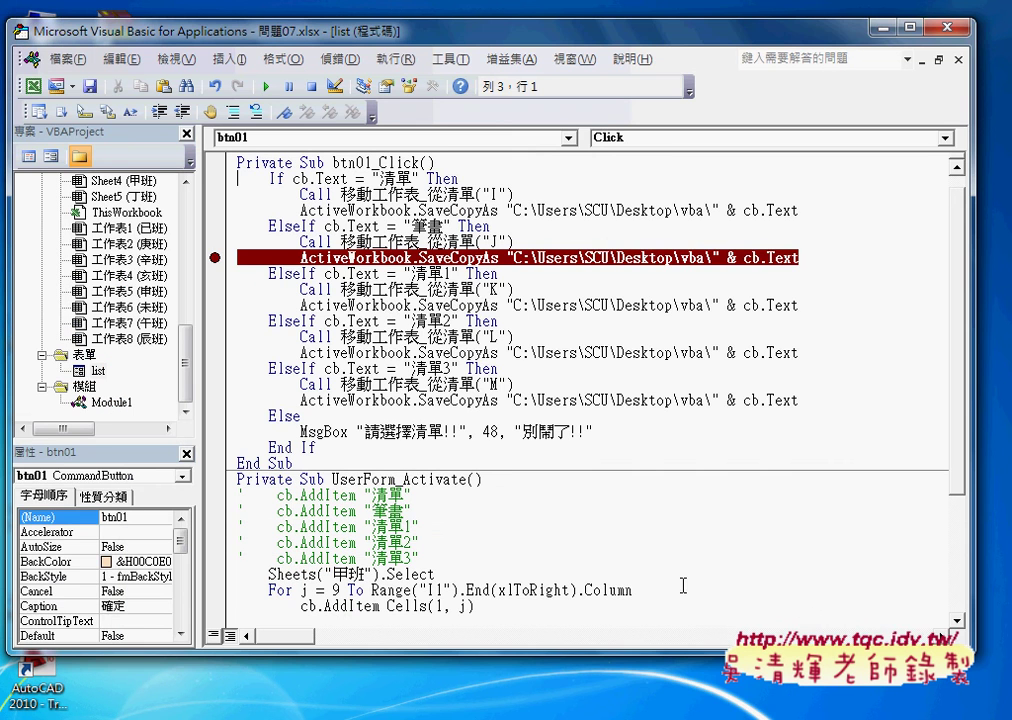
pyautogui.click(845, 213)
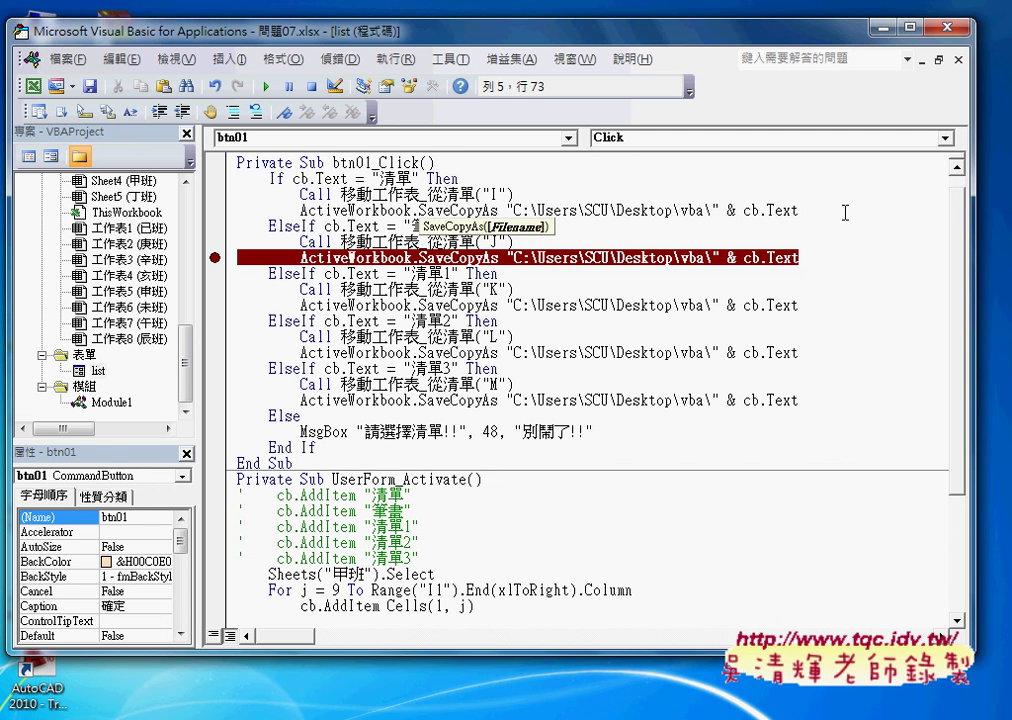
pyautogui.write('&')
pyautogui.write('""')
pyautogui.write('.')
pyautogui.write('x')
pyautogui.write('l')
pyautogui.write('sm')
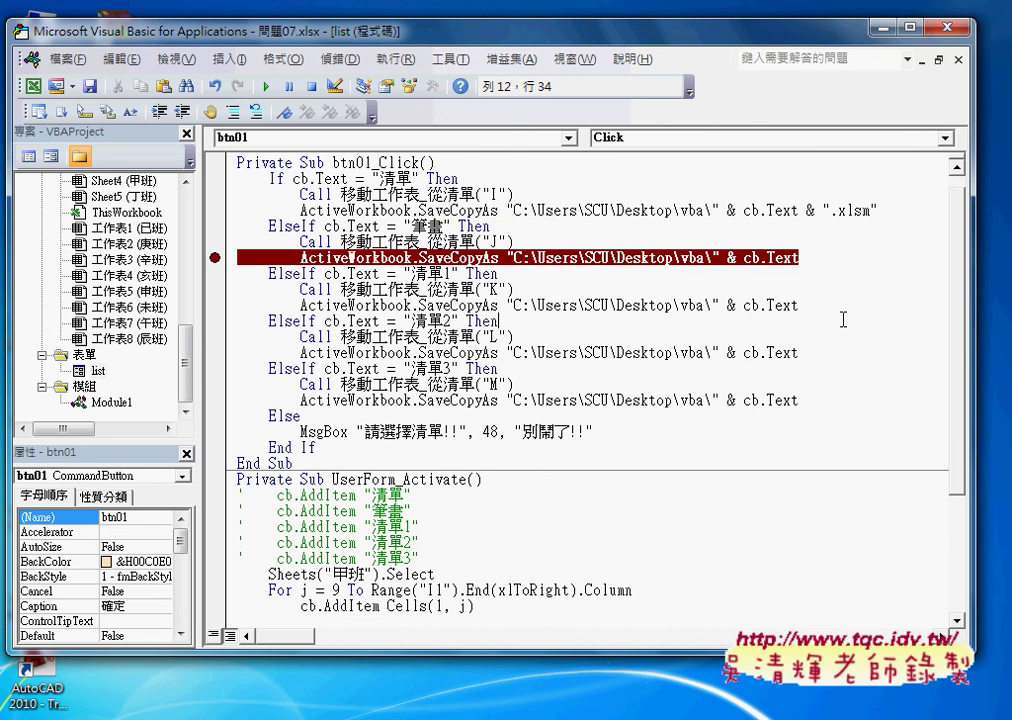
pyautogui.moveTo(879, 211)
pyautogui.mouseDown()
pyautogui.moveTo(731, 212)
pyautogui.moveTo(802, 218)
pyautogui.mouseUp()
pyautogui.hotkey('ctrl', 'c')
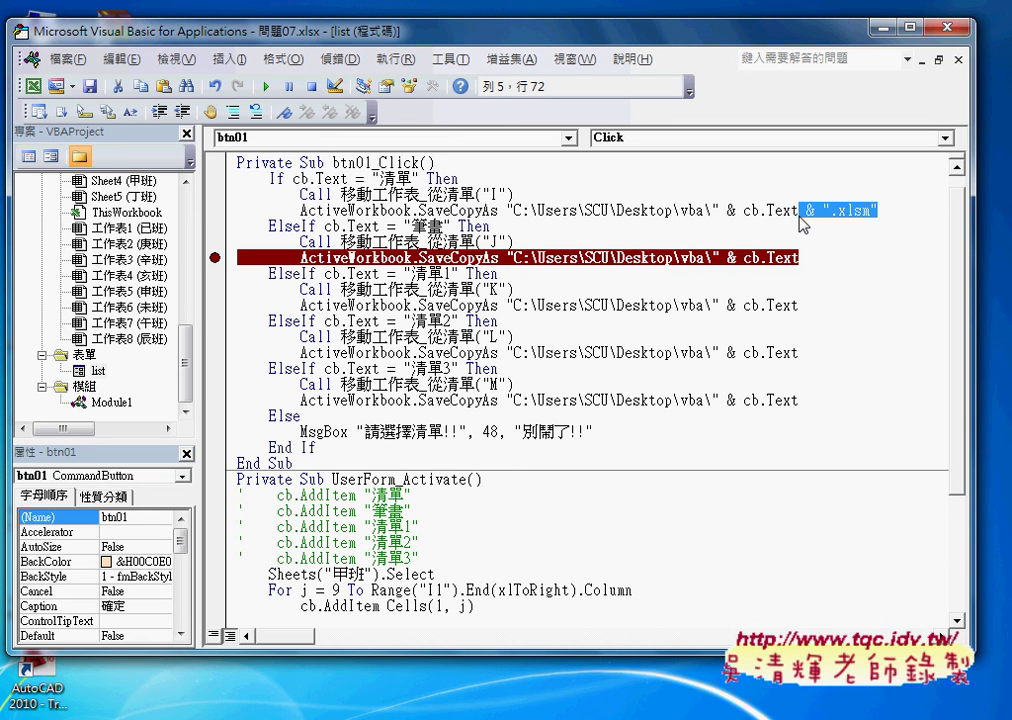
# Paste the .xlsm suffix onto the remaining four SaveCopyAs lines and remove the breakpoint.
pyautogui.click(822, 257)
pyautogui.hotkey('ctrl', 'v')
pyautogui.click(842, 305)
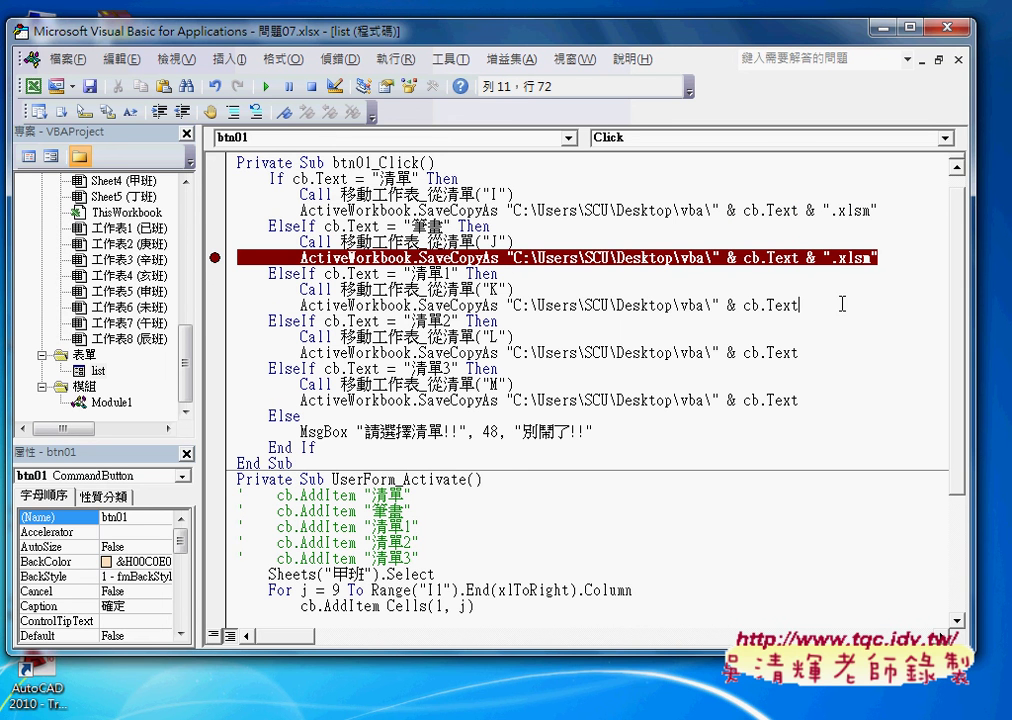
pyautogui.hotkey('ctrl', 'v')
pyautogui.click(836, 352)
pyautogui.hotkey('ctrl', 'v')
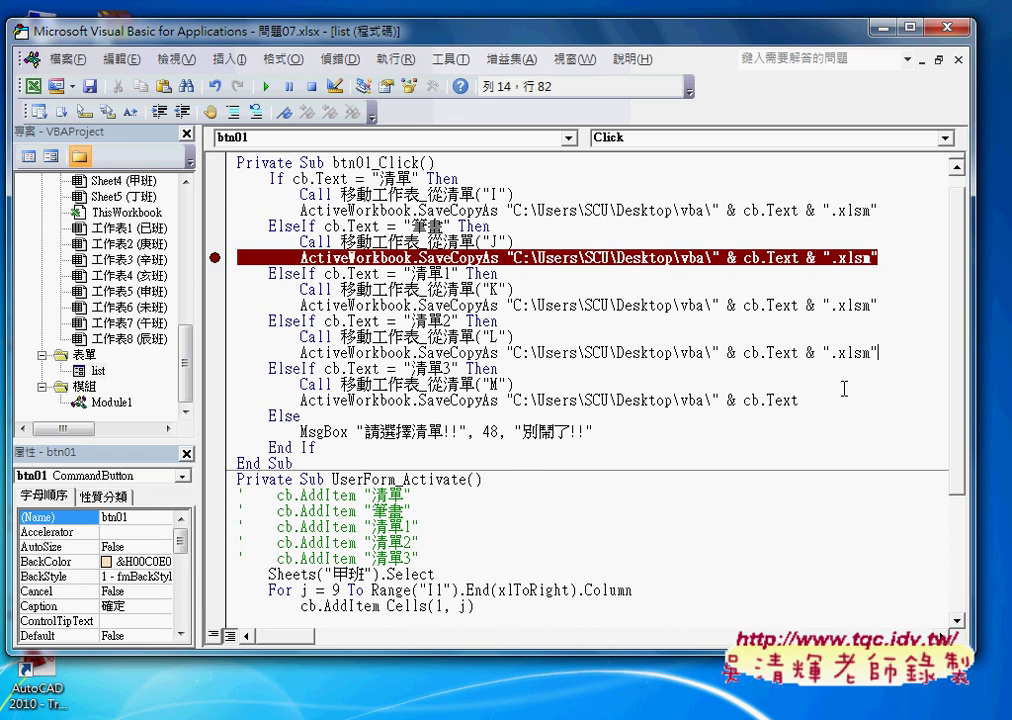
pyautogui.click(830, 400)
pyautogui.hotkey('ctrl', 'v')
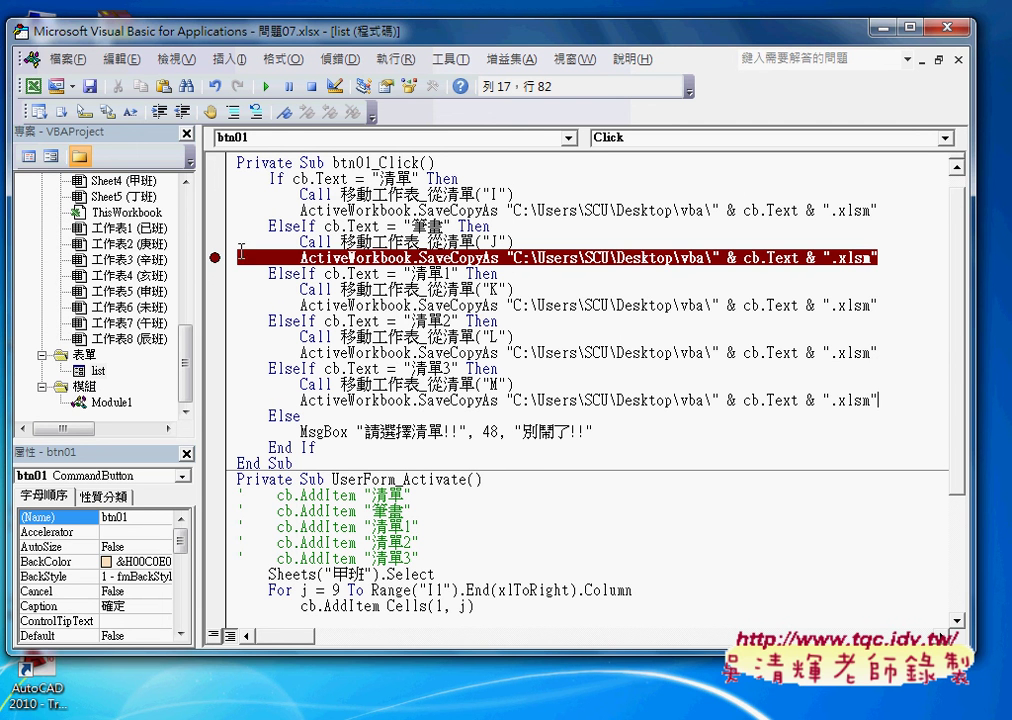
pyautogui.click(214, 258)
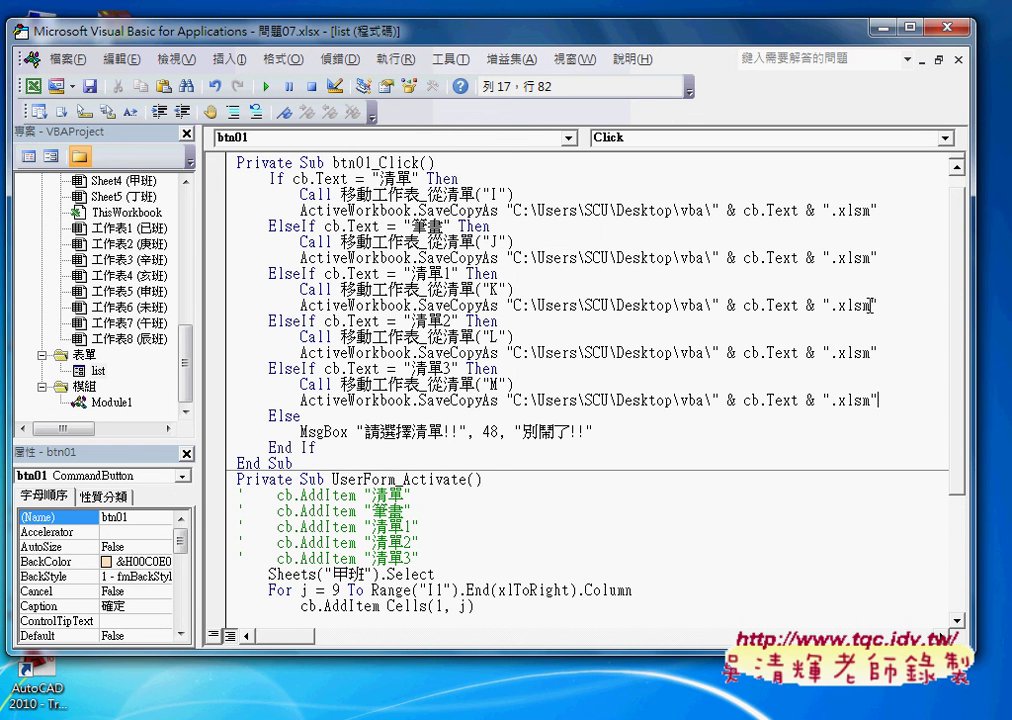
pyautogui.moveTo(972, 289); pyautogui.dragTo(954, 289)
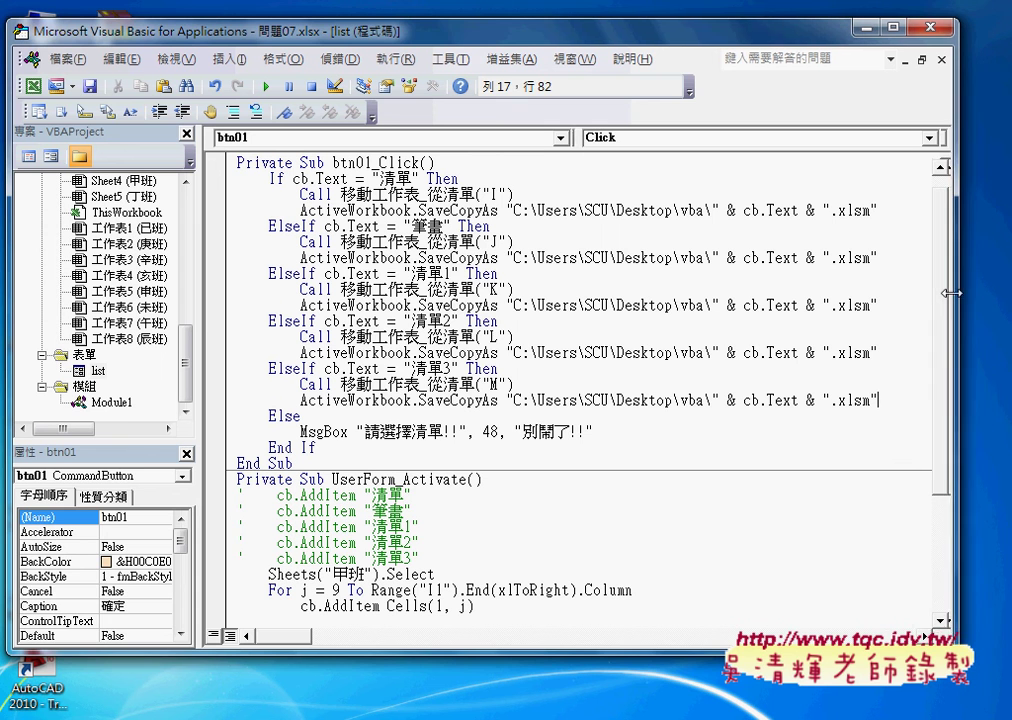
# Run the list form and save the 清單 sort as a workbook in the vba folder.
pyautogui.click(267, 88)
pyautogui.click(629, 356)
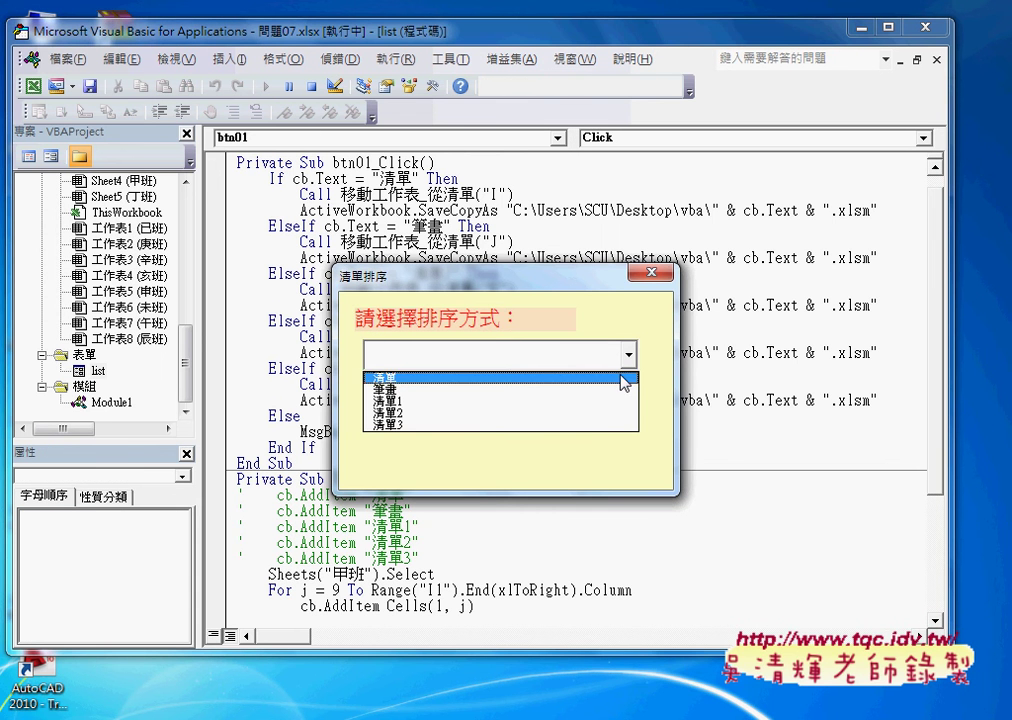
pyautogui.click(612, 378)
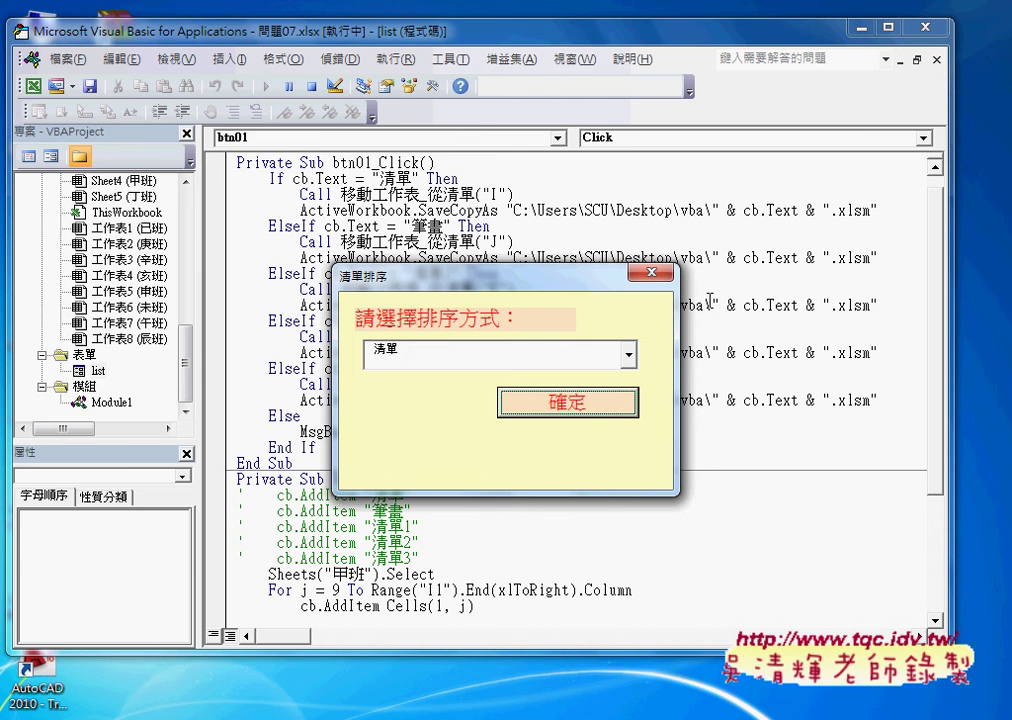
pyautogui.click(862, 32)
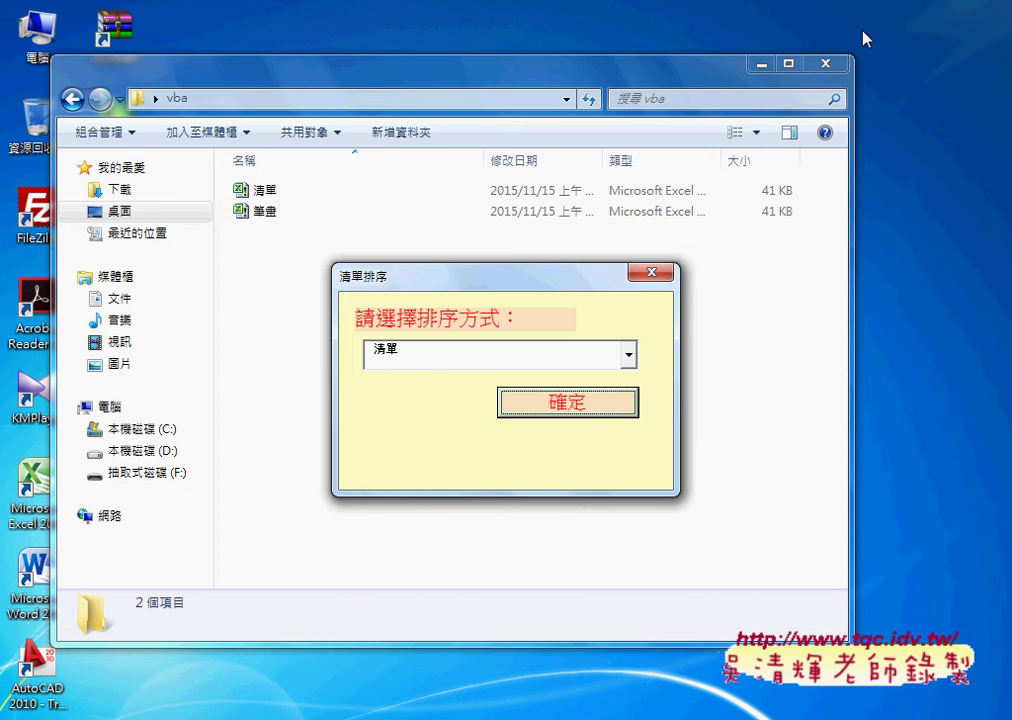
pyautogui.click(280, 193)
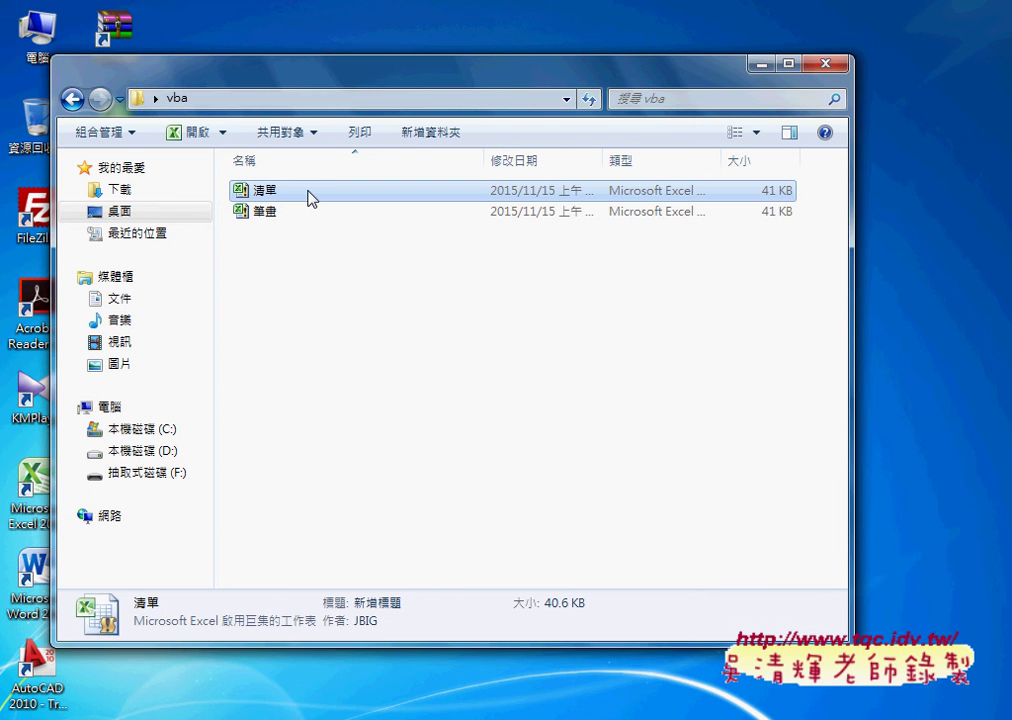
pyautogui.click(481, 708)
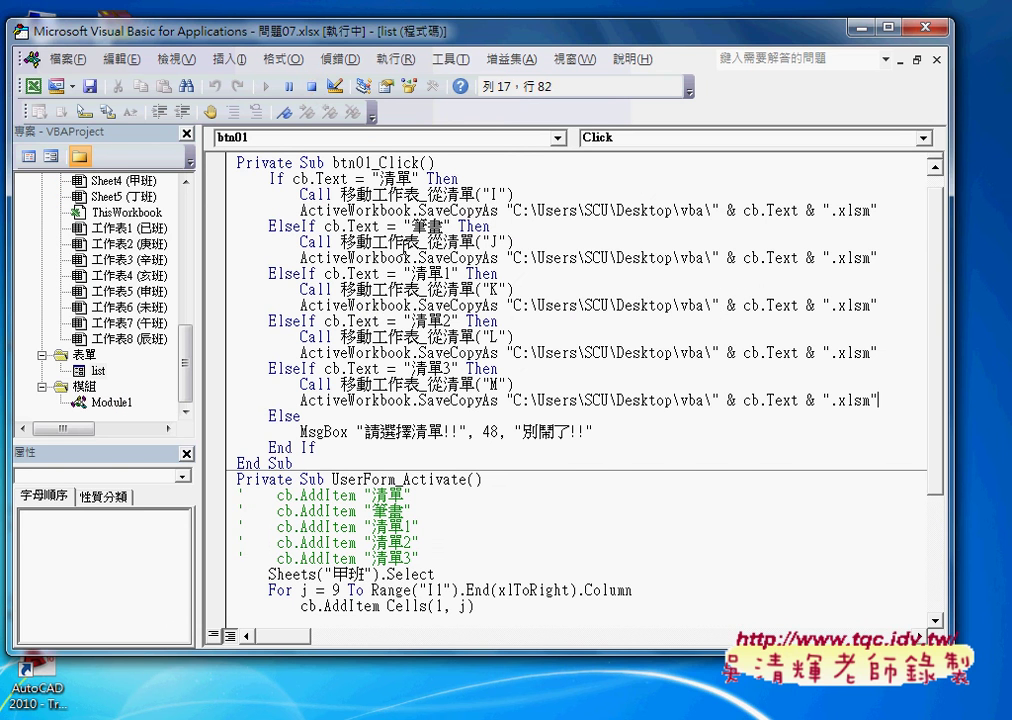
pyautogui.click(408, 177)
pyautogui.moveTo(488, 708)
pyautogui.click(305, 624)
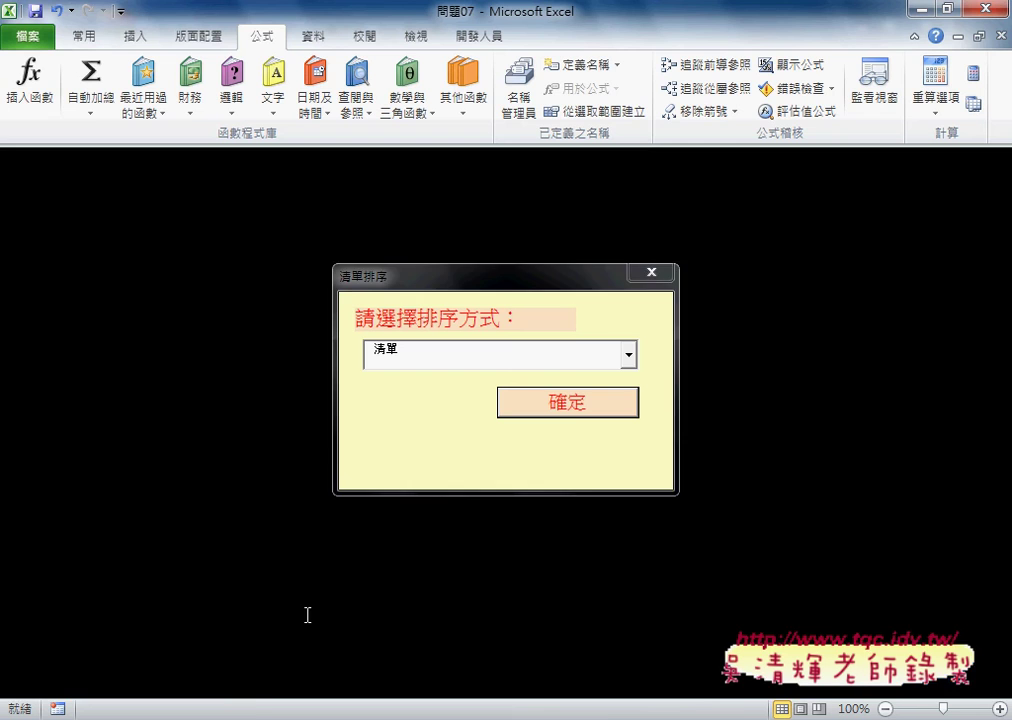
pyautogui.click(571, 402)
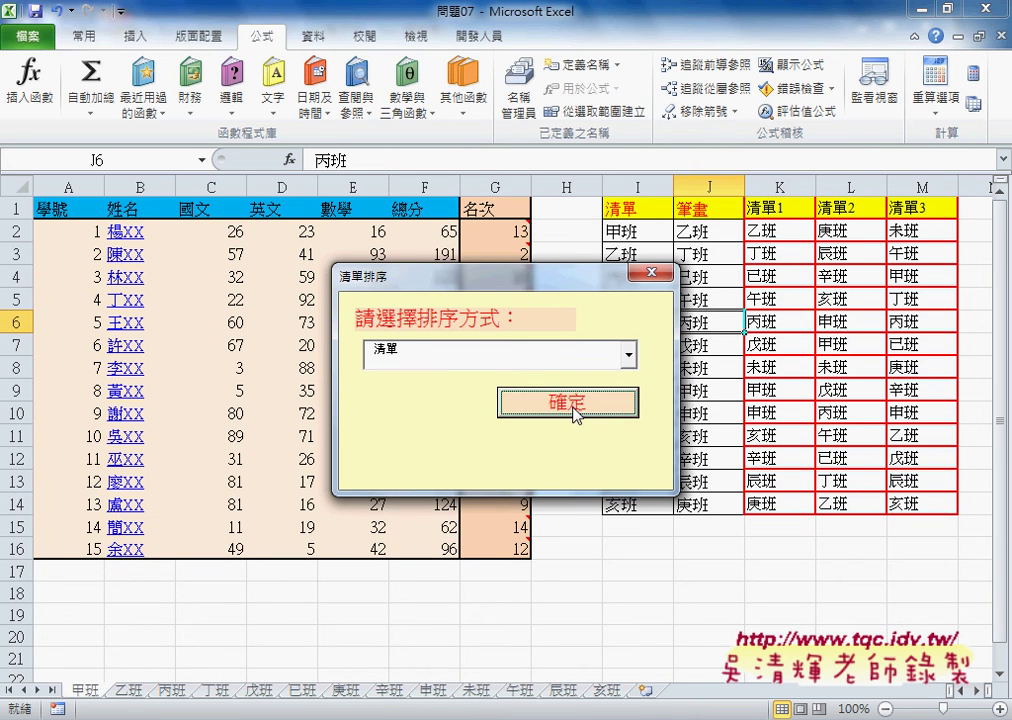
# Check the vba folder for the 清單 copy, then re-sort the list by 筆畫.
pyautogui.click(237, 719)
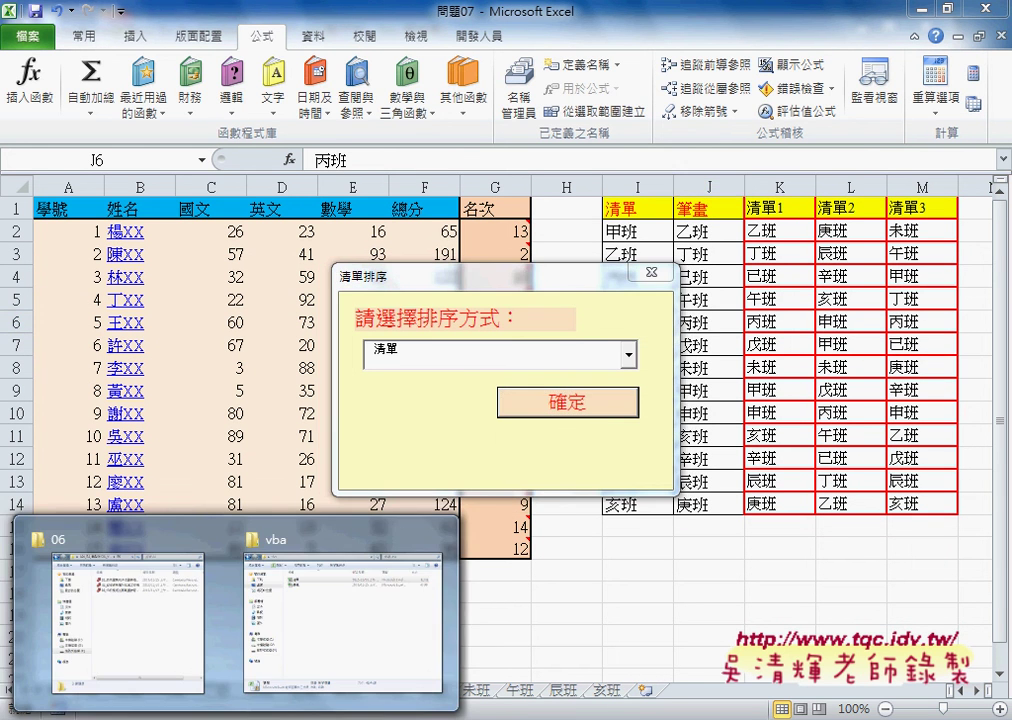
pyautogui.click(322, 628)
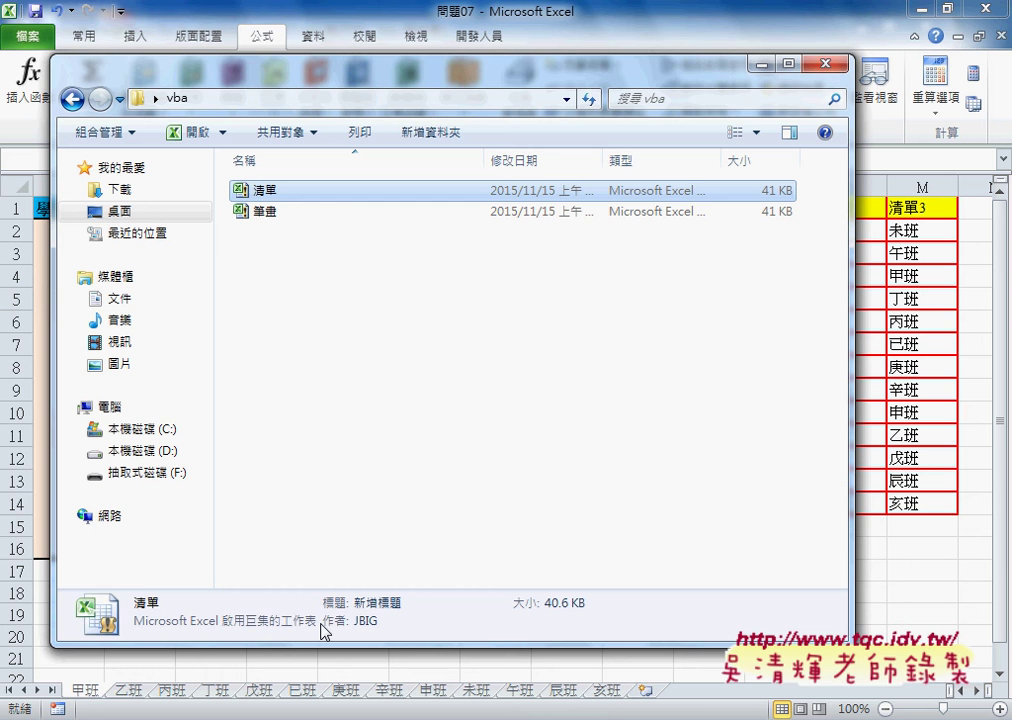
pyautogui.click(366, 500)
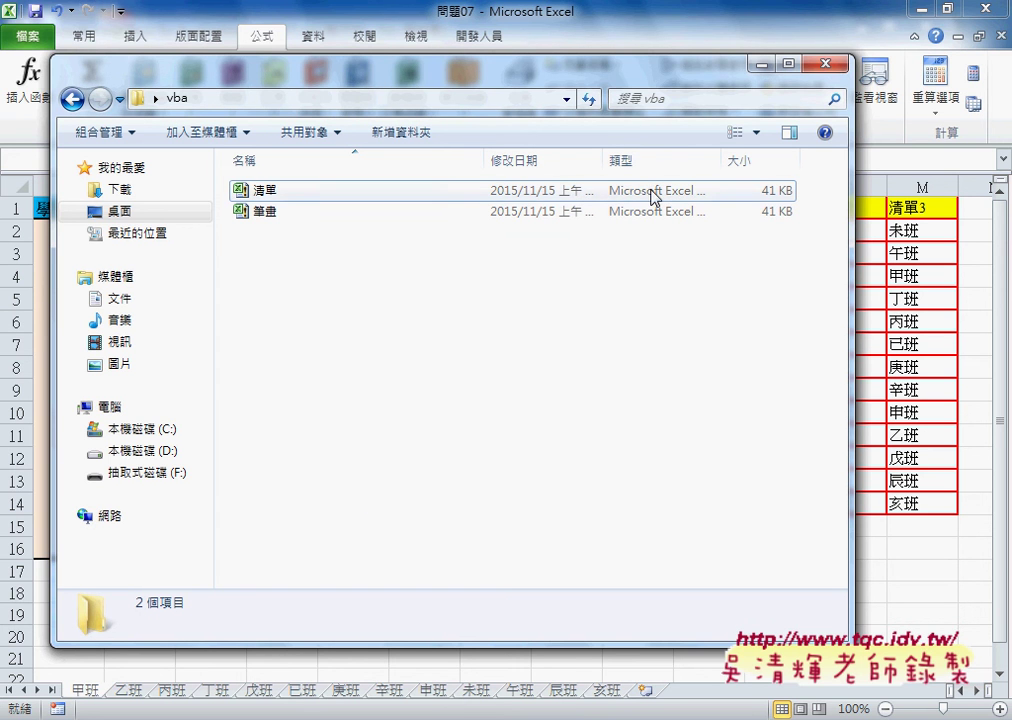
pyautogui.click(762, 63)
pyautogui.click(628, 355)
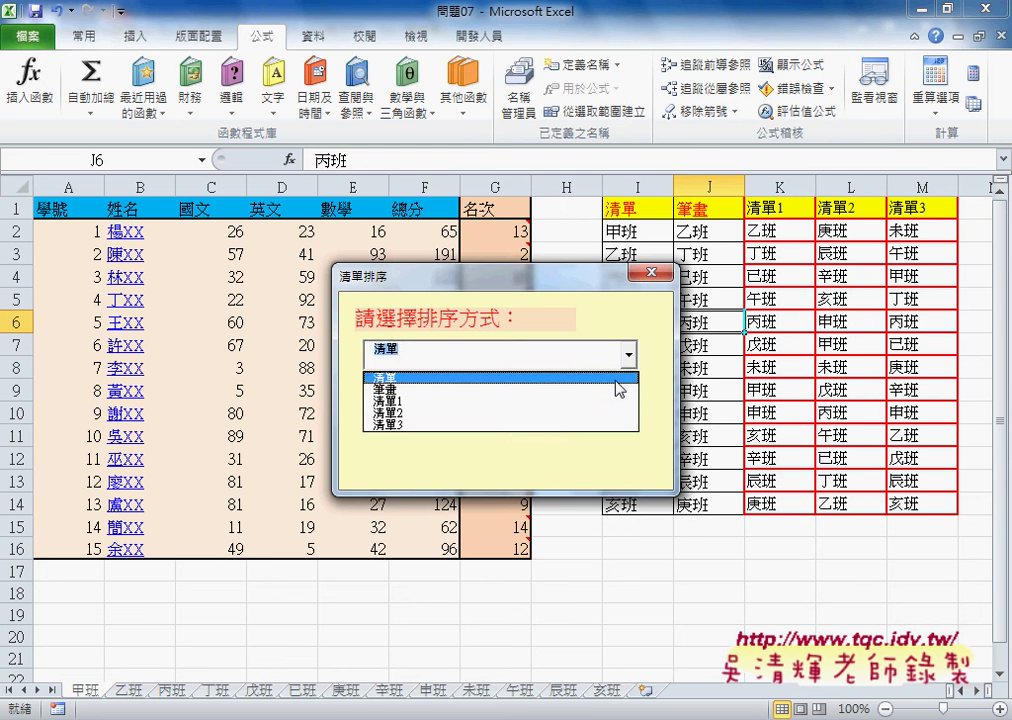
pyautogui.click(380, 383)
pyautogui.click(585, 402)
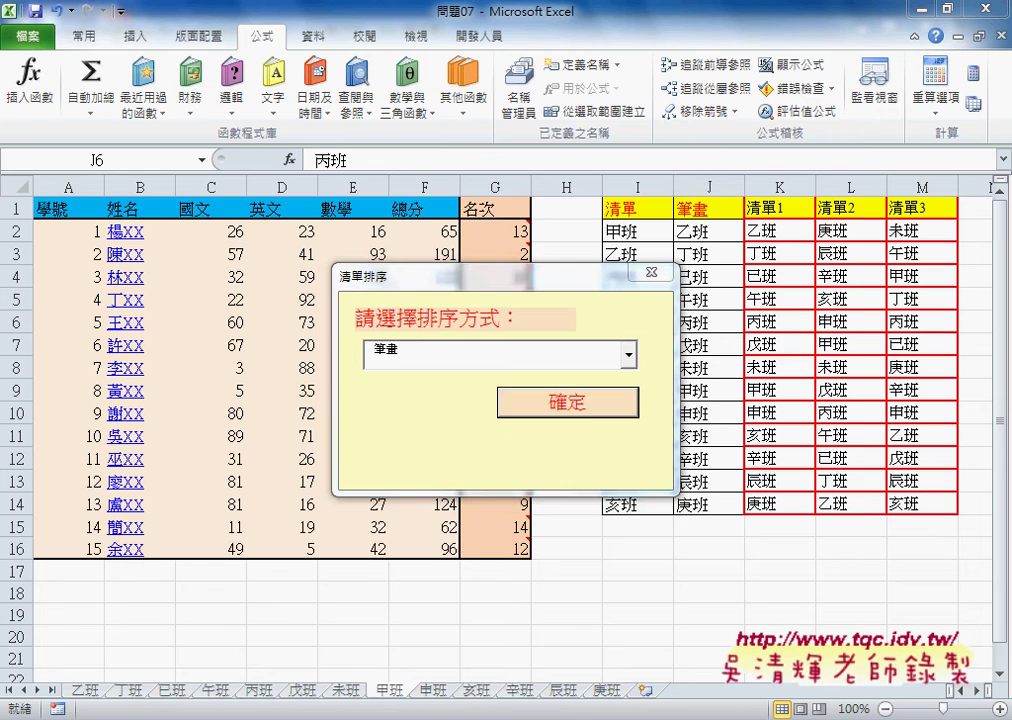
# Bring the vba folder forward to view the 清單 and 筆畫 .xlsm workbooks.
pyautogui.click(318, 639)
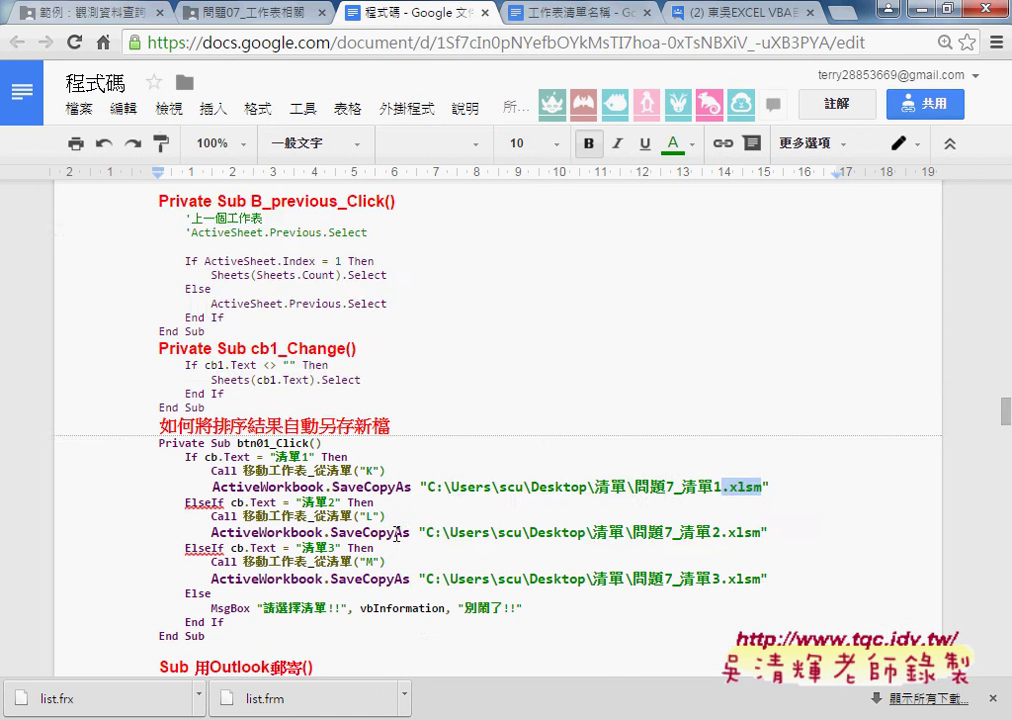
pyautogui.scroll(-1, 395, 530)
# Highlight the 問題7_清單1.xlsm save path and the numbered file names in the 程式碼 notes.
pyautogui.scroll(-1, 395, 530)
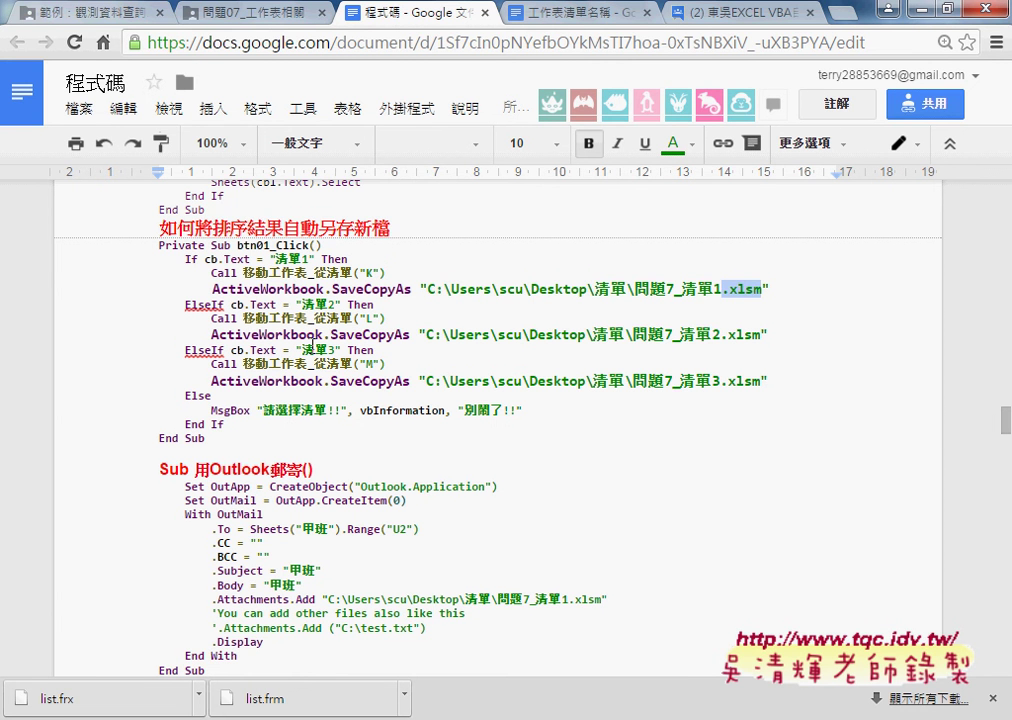
pyautogui.click(696, 289)
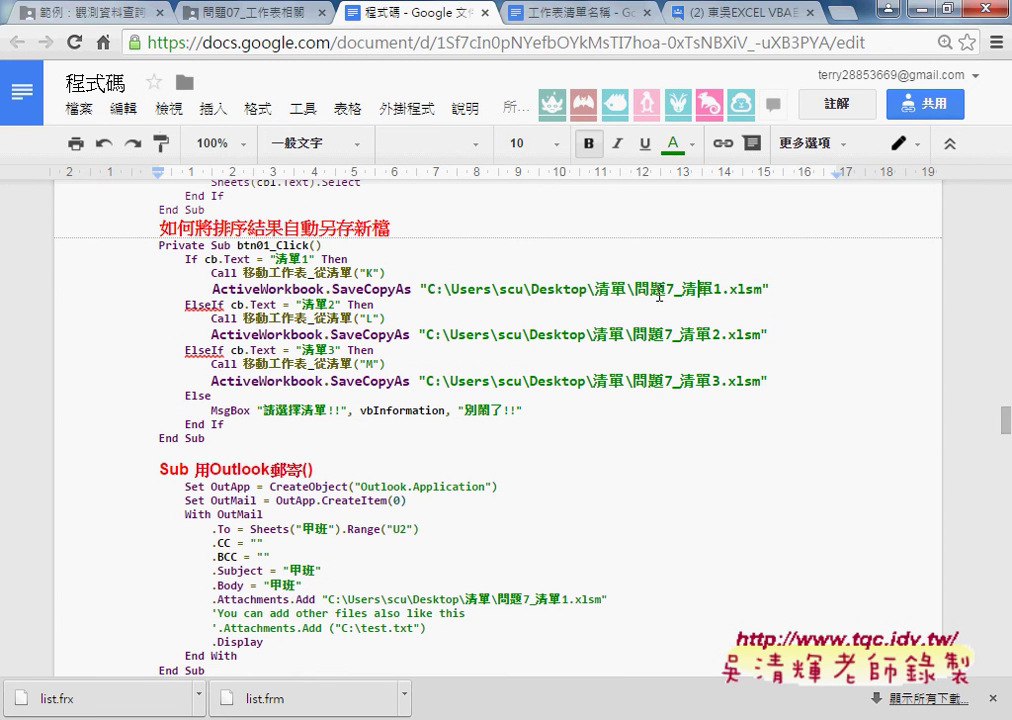
pyautogui.click(461, 289)
pyautogui.moveTo(432, 290)
pyautogui.mouseDown()
pyautogui.moveTo(747, 293)
pyautogui.moveTo(640, 293)
pyautogui.mouseUp()
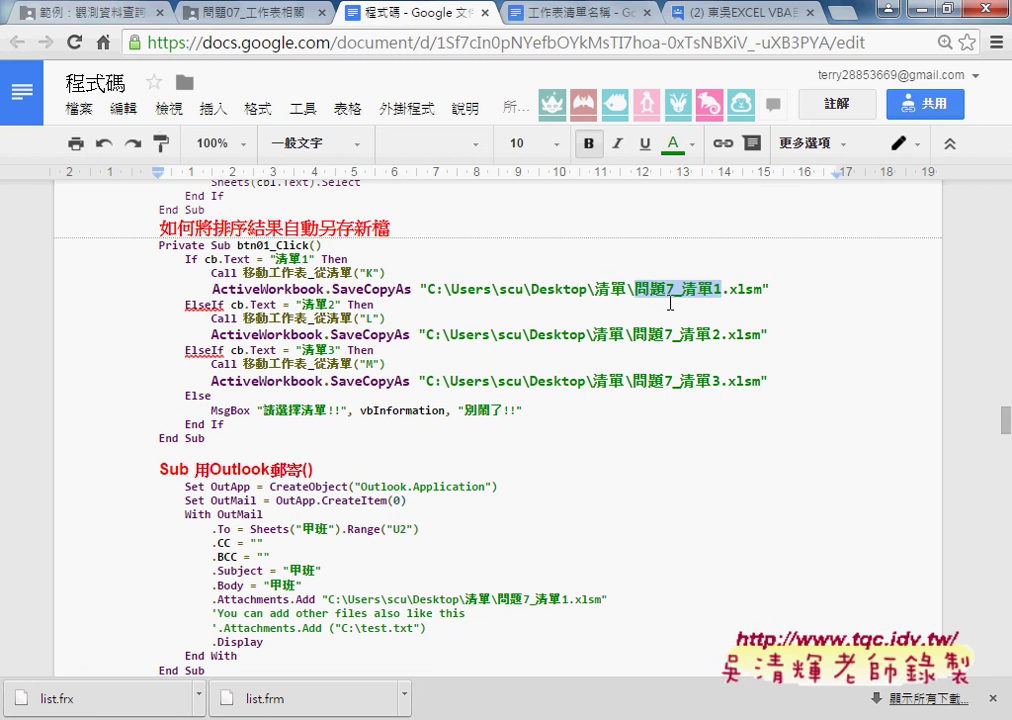
pyautogui.moveTo(720, 382); pyautogui.dragTo(711, 382)
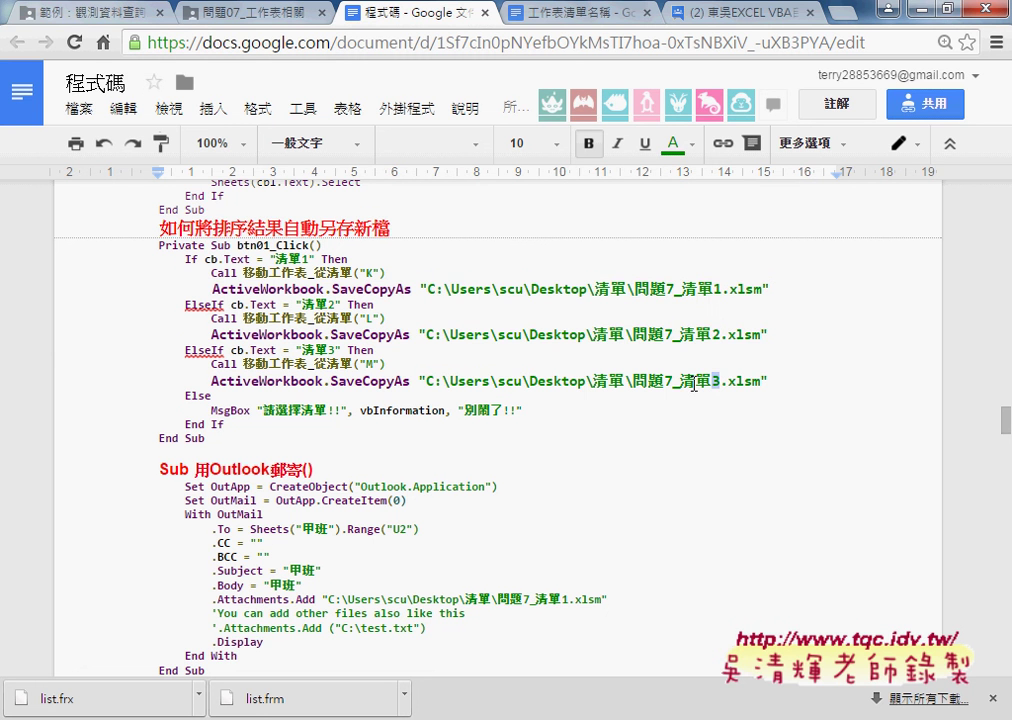
# Scroll down and select the whole Sub 用Outlook郵寄() block.
pyautogui.scroll(-1, 270, 450)
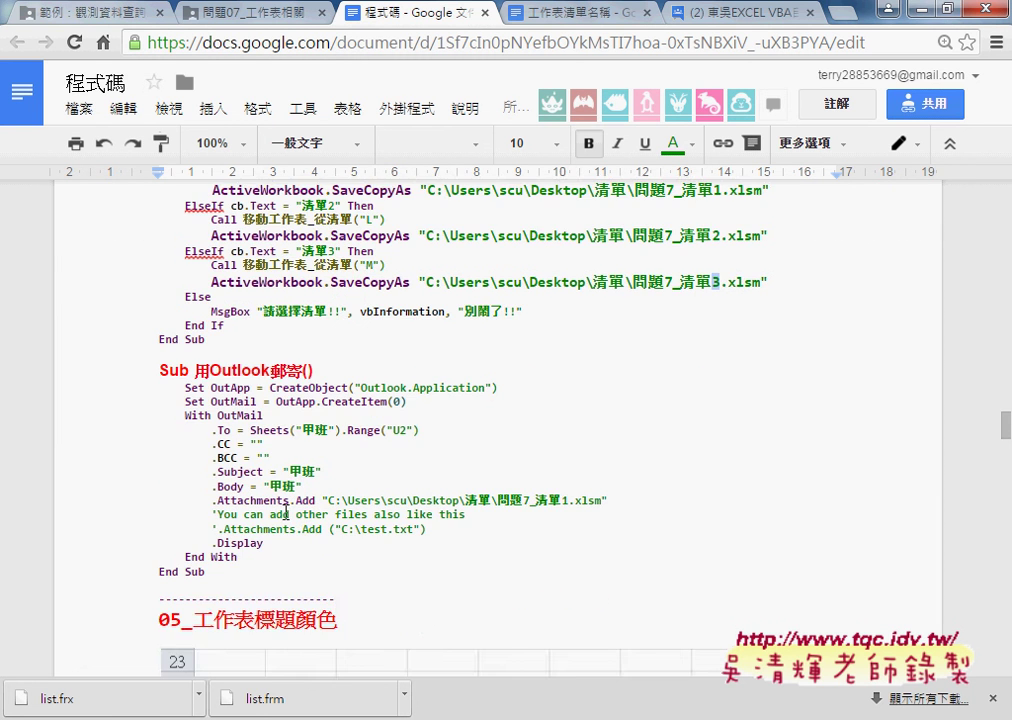
pyautogui.scroll(1, 282, 420)
pyautogui.scroll(-1, 250, 480)
pyautogui.moveTo(223, 571); pyautogui.dragTo(156, 367)
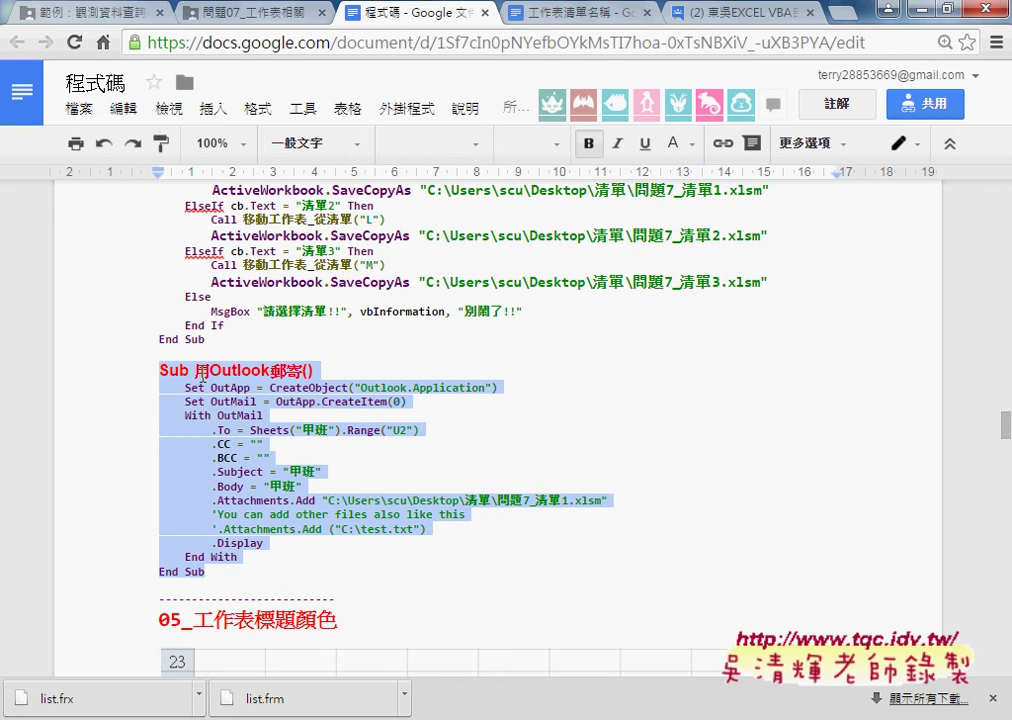
pyautogui.click(325, 371)
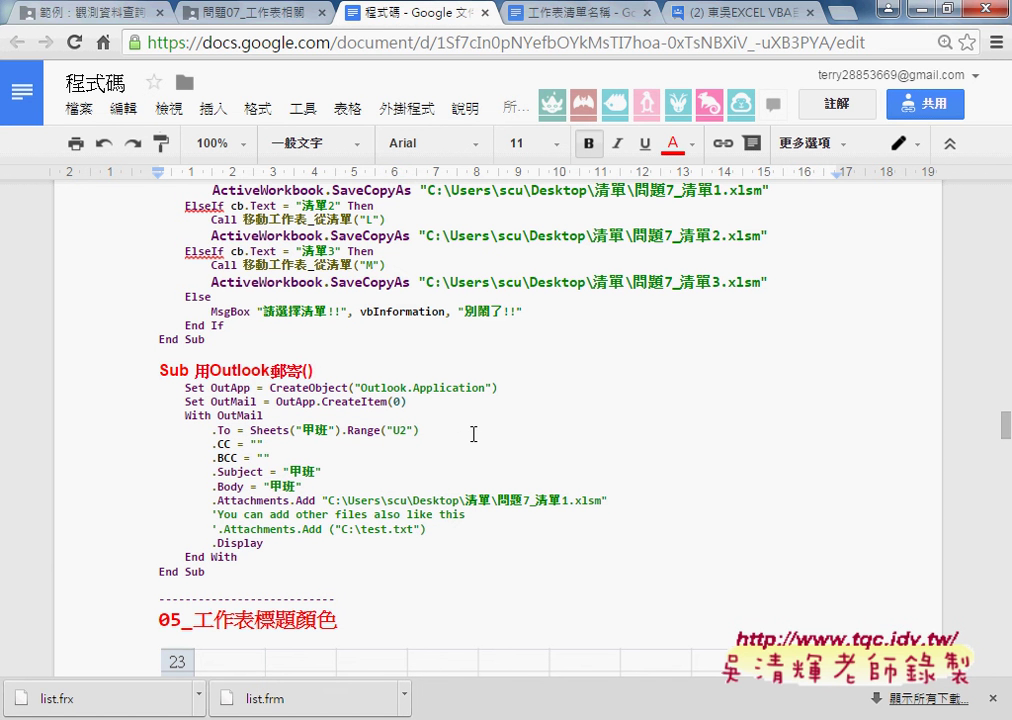
pyautogui.click(267, 387)
pyautogui.moveTo(281, 387); pyautogui.dragTo(349, 387)
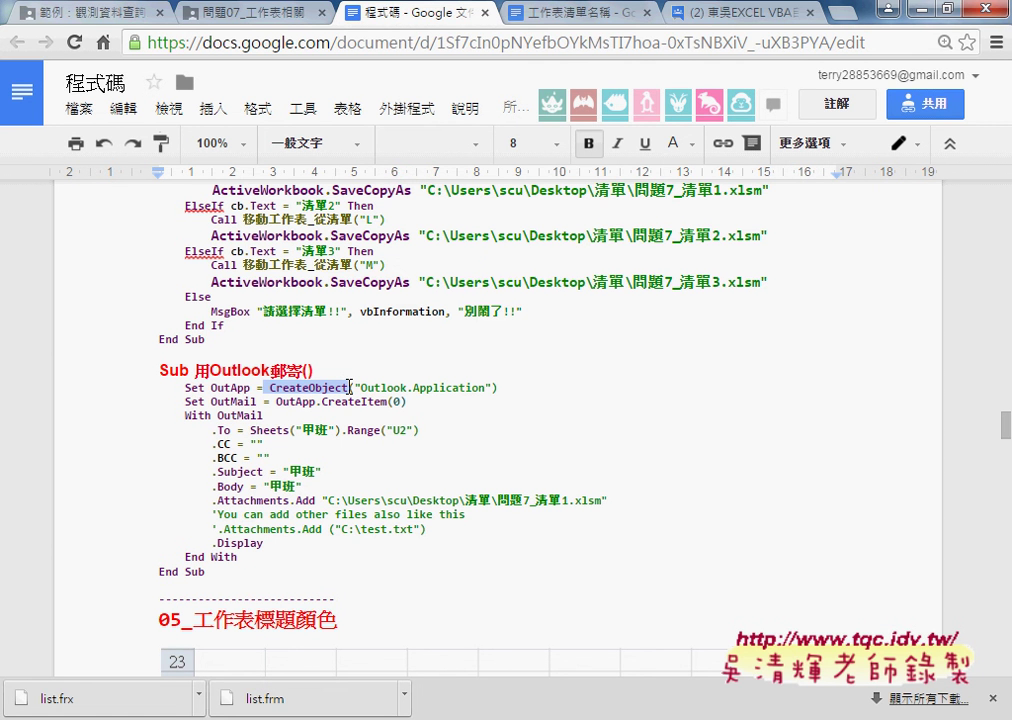
pyautogui.moveTo(406, 401); pyautogui.dragTo(276, 401)
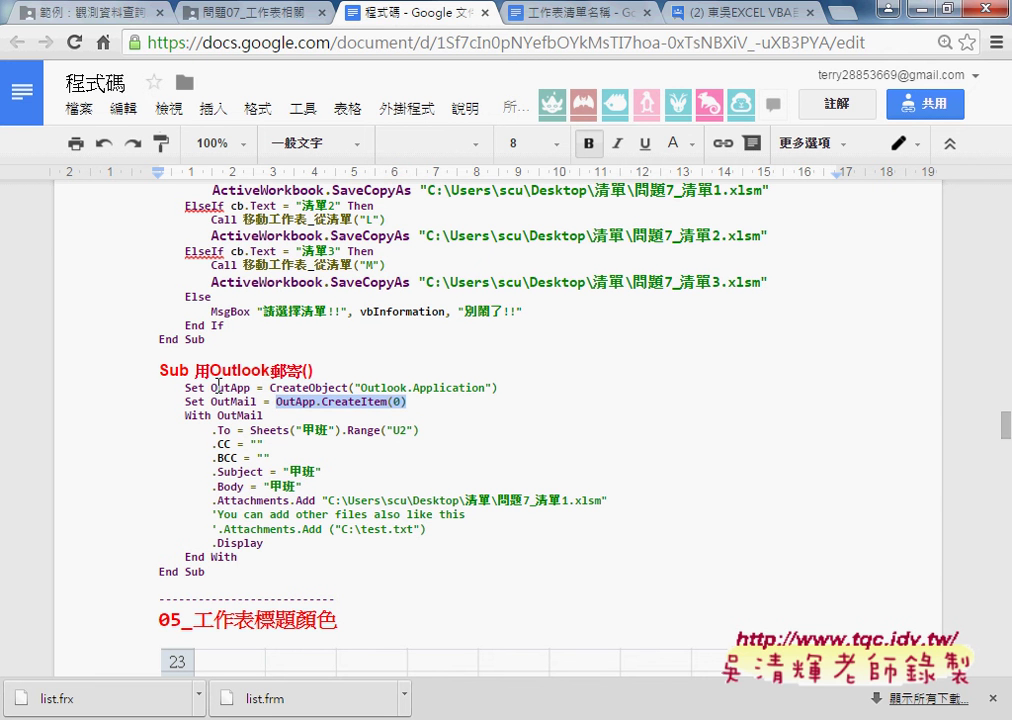
pyautogui.doubleClick(220, 387)
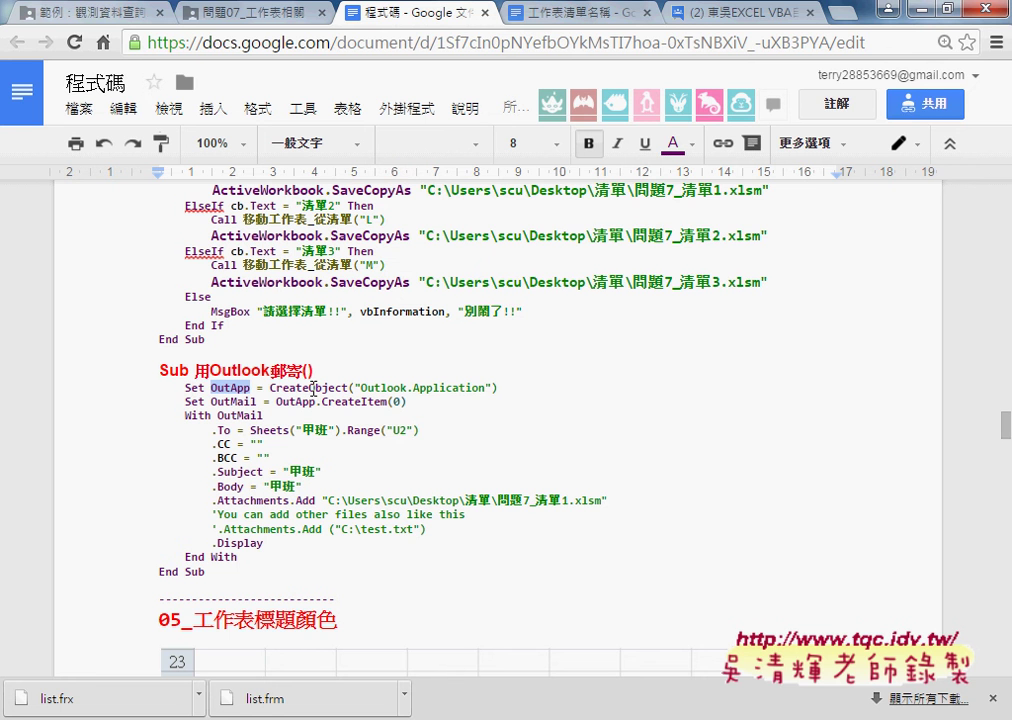
pyautogui.moveTo(269, 388); pyautogui.dragTo(508, 393)
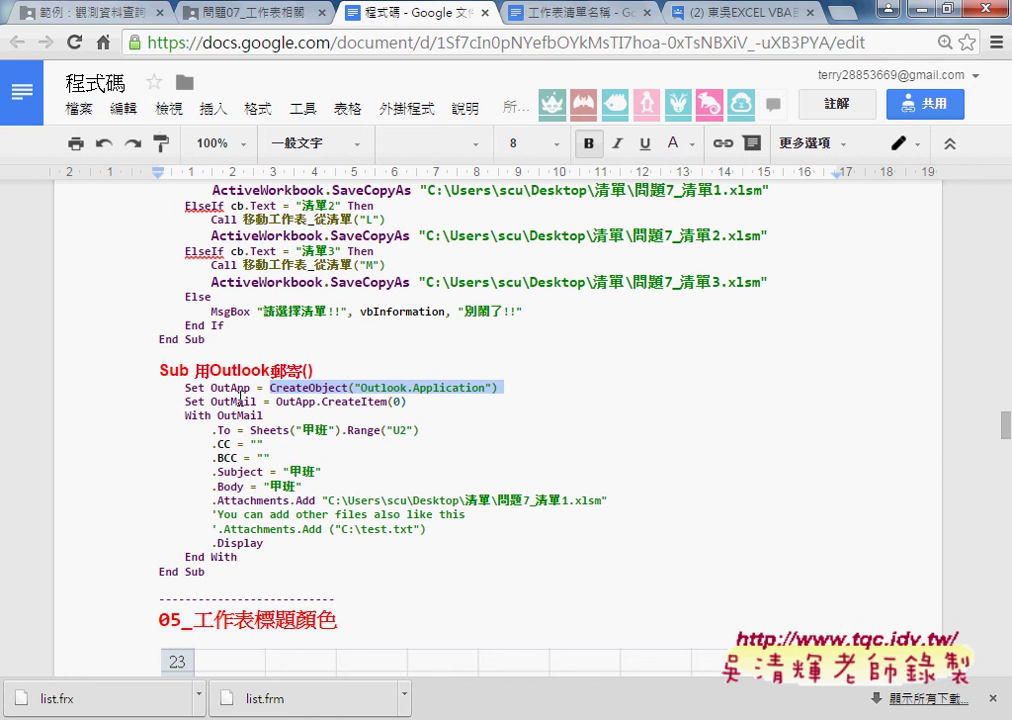
pyautogui.click(275, 401)
pyautogui.moveTo(277, 402)
pyautogui.mouseDown()
pyautogui.moveTo(410, 402)
pyautogui.moveTo(325, 402)
pyautogui.mouseUp()
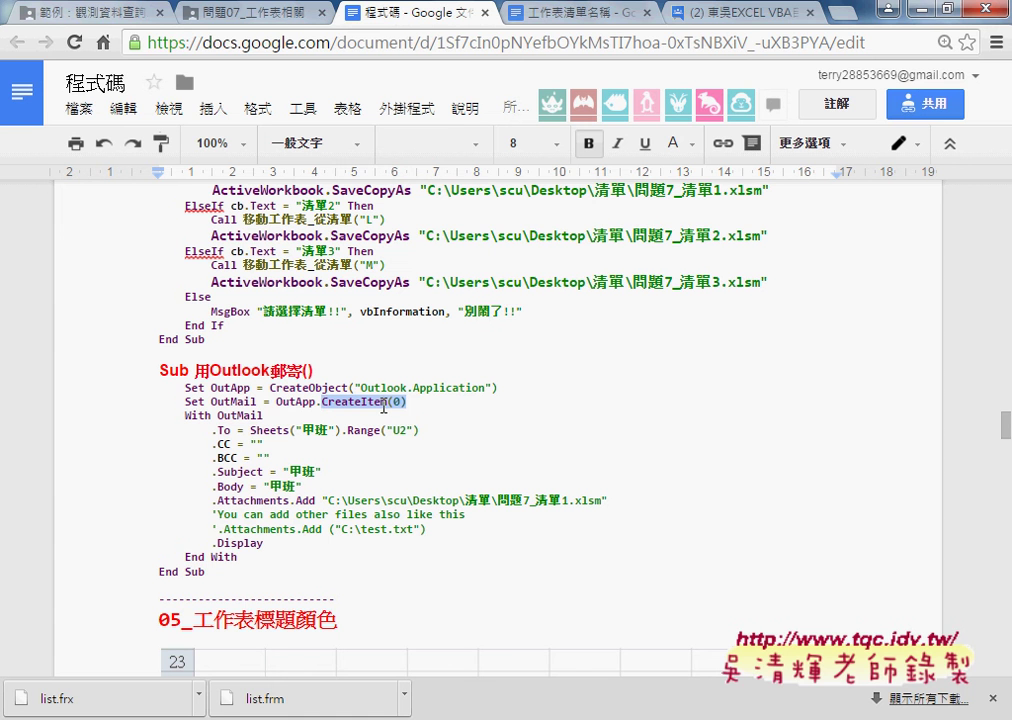
pyautogui.doubleClick(218, 405)
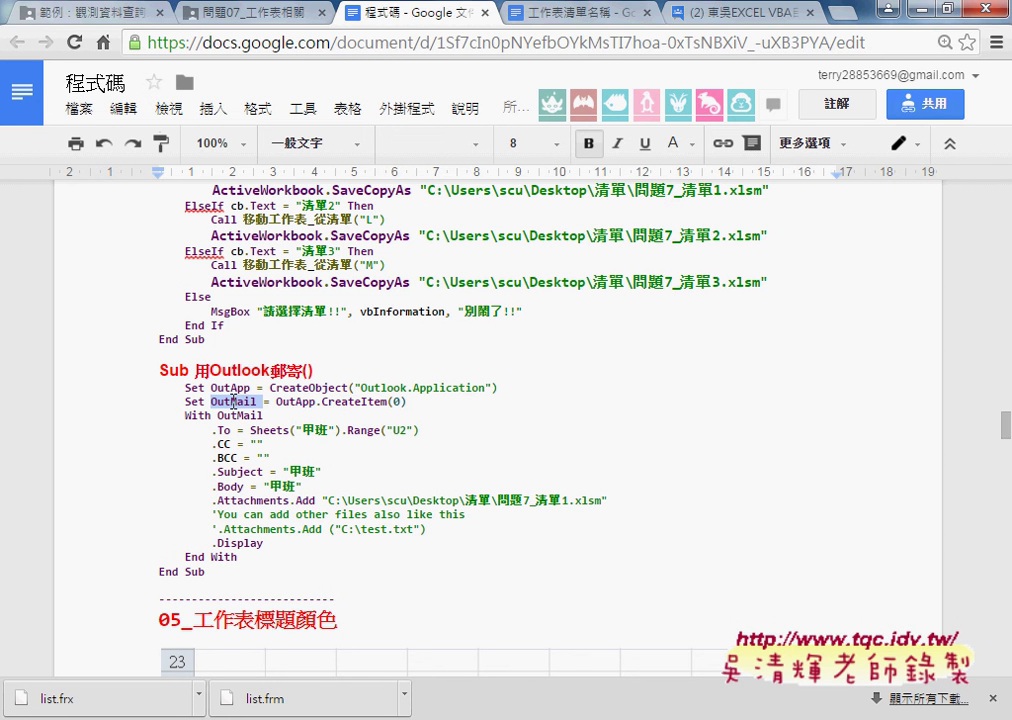
pyautogui.keyDown('shift'); pyautogui.click(259, 401); pyautogui.keyUp('shift')
pyautogui.moveTo(206, 415); pyautogui.dragTo(187, 418)
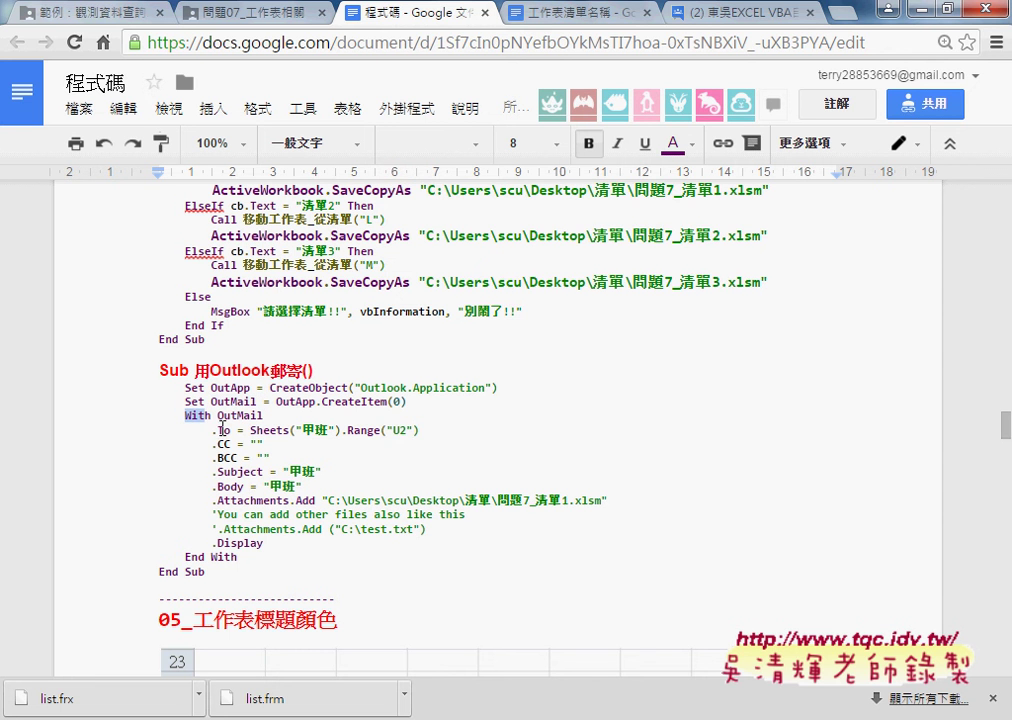
pyautogui.moveTo(262, 415)
pyautogui.mouseDown()
pyautogui.moveTo(216, 415)
pyautogui.moveTo(185, 430)
pyautogui.mouseUp()
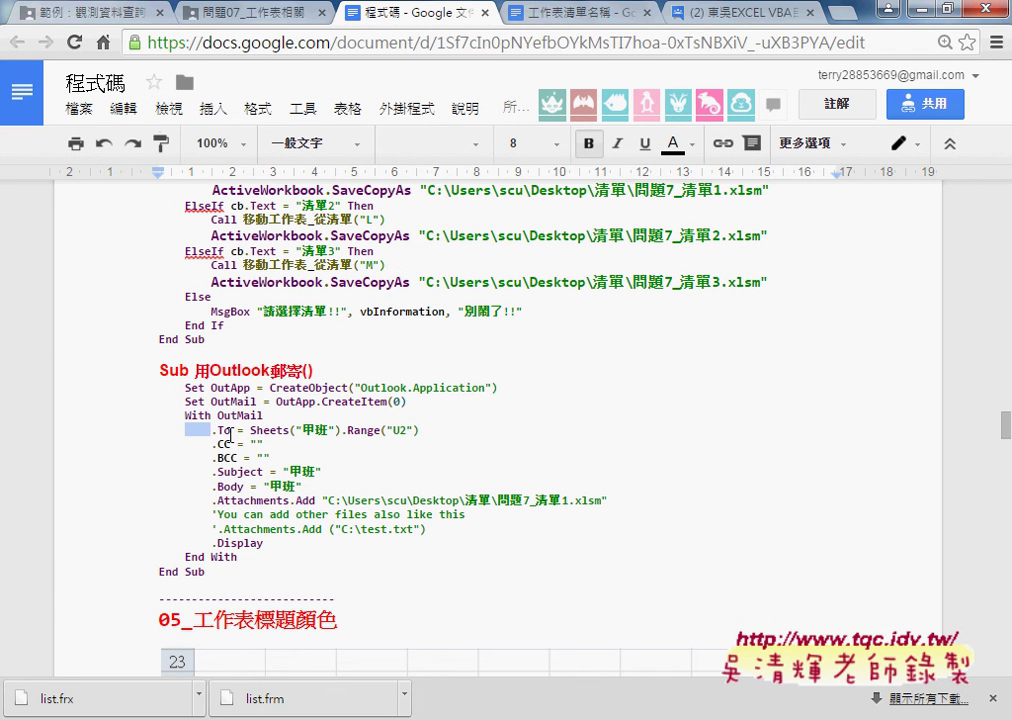
pyautogui.moveTo(212, 445); pyautogui.dragTo(198, 445)
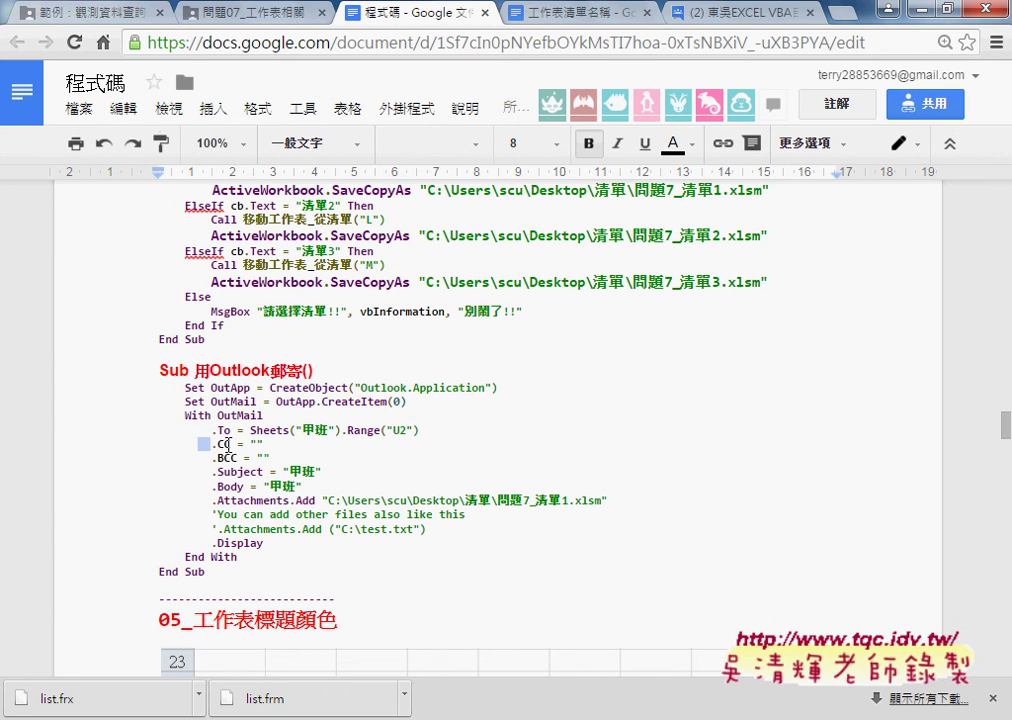
pyautogui.moveTo(263, 415); pyautogui.dragTo(181, 415)
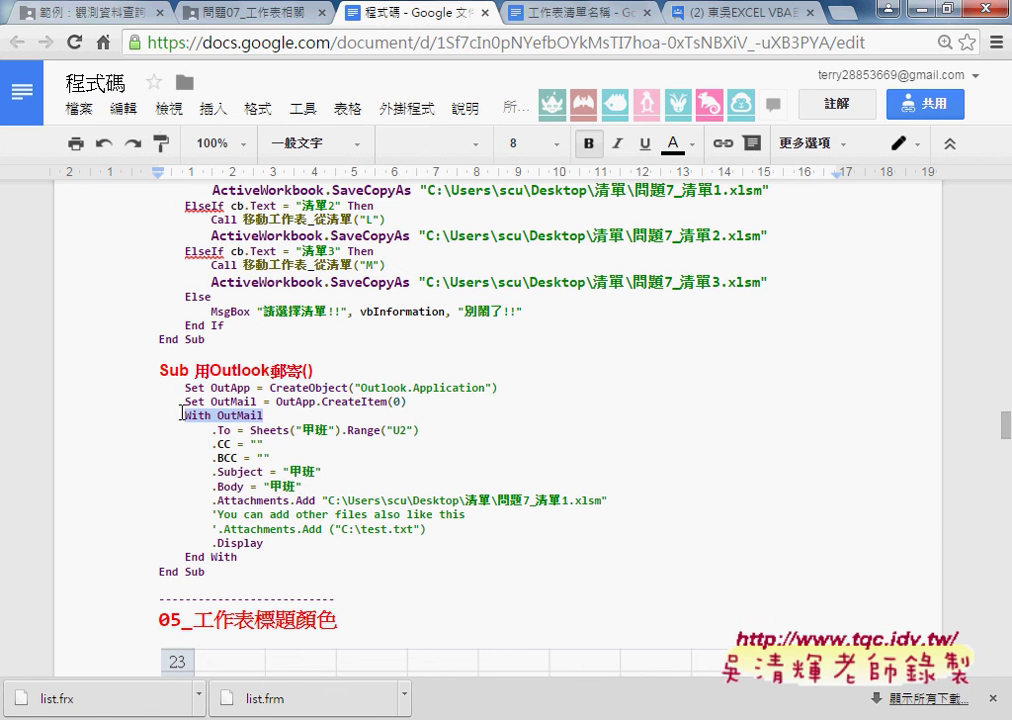
pyautogui.moveTo(181, 556); pyautogui.dragTo(159, 556)
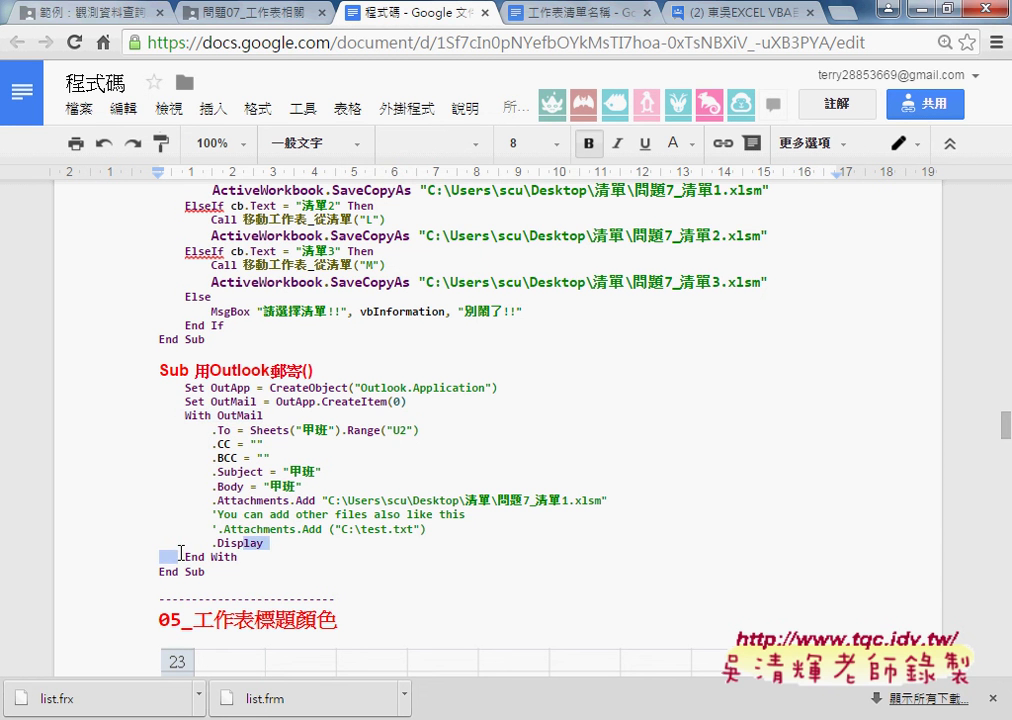
pyautogui.click(240, 557)
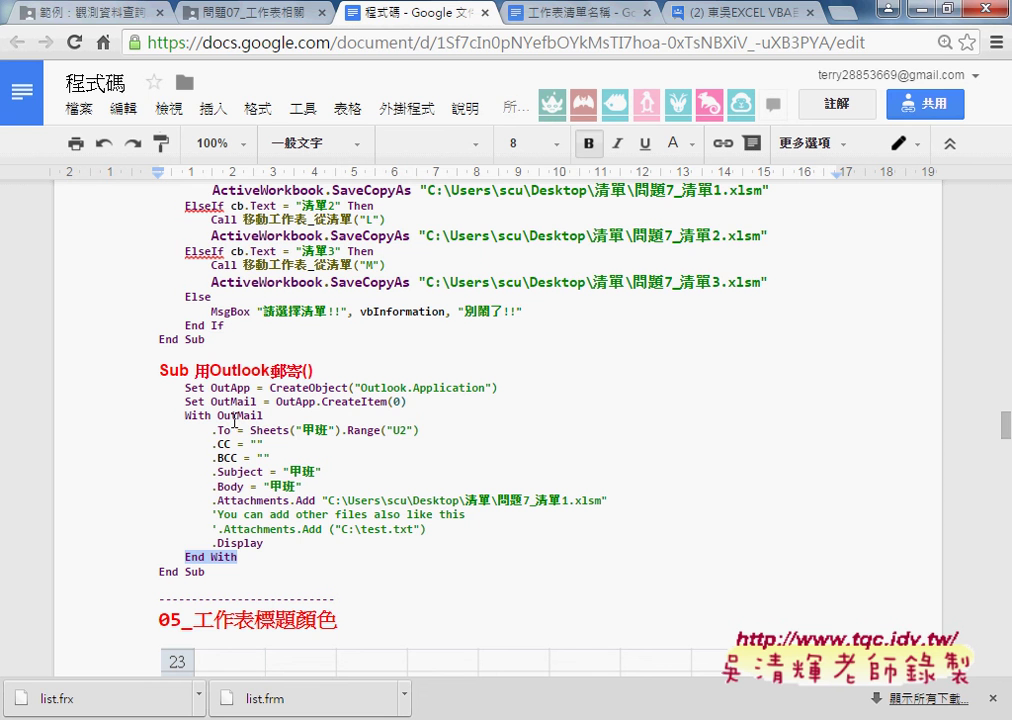
pyautogui.moveTo(263, 415)
pyautogui.mouseDown()
pyautogui.moveTo(212, 415)
pyautogui.moveTo(424, 431)
pyautogui.moveTo(349, 430)
pyautogui.mouseUp()
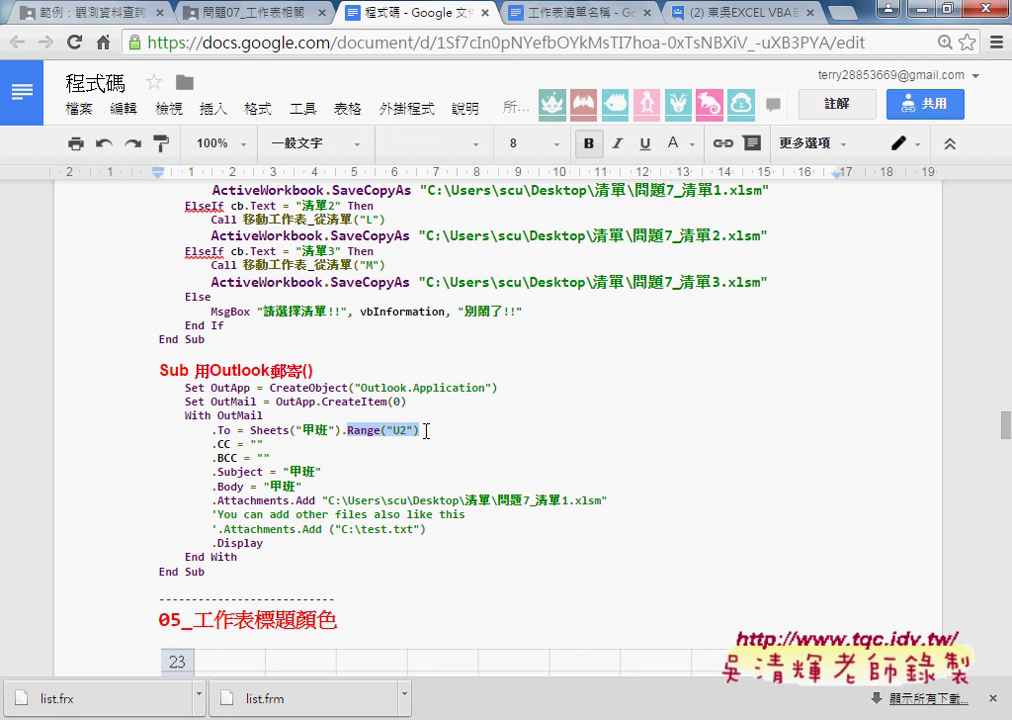
pyautogui.moveTo(271, 457); pyautogui.dragTo(145, 443)
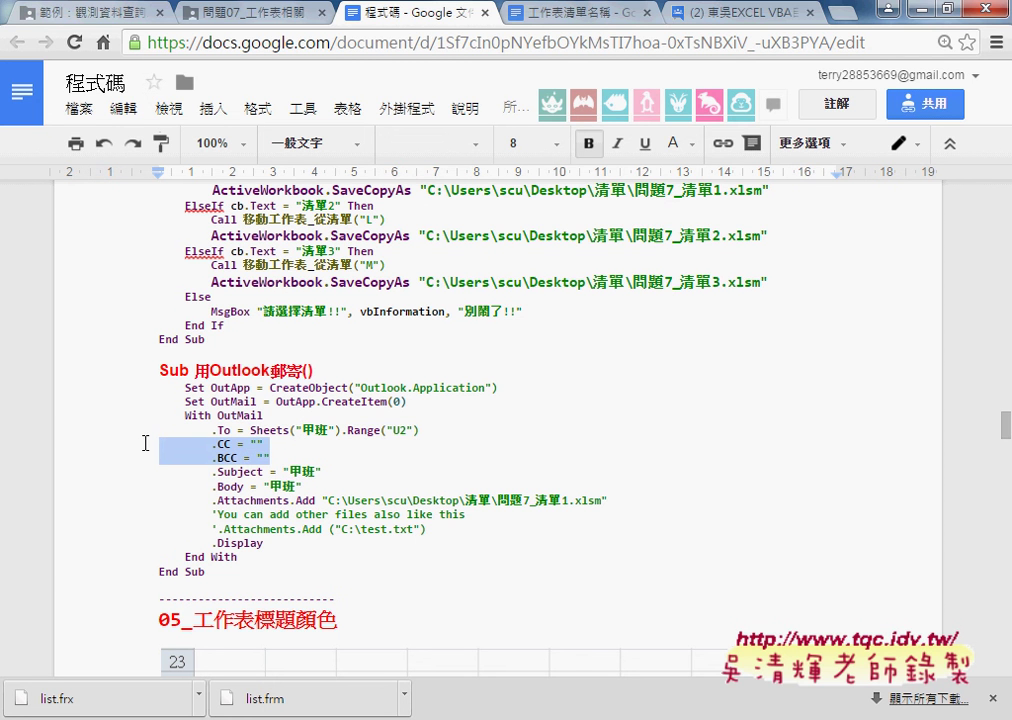
pyautogui.moveTo(322, 471); pyautogui.dragTo(207, 470)
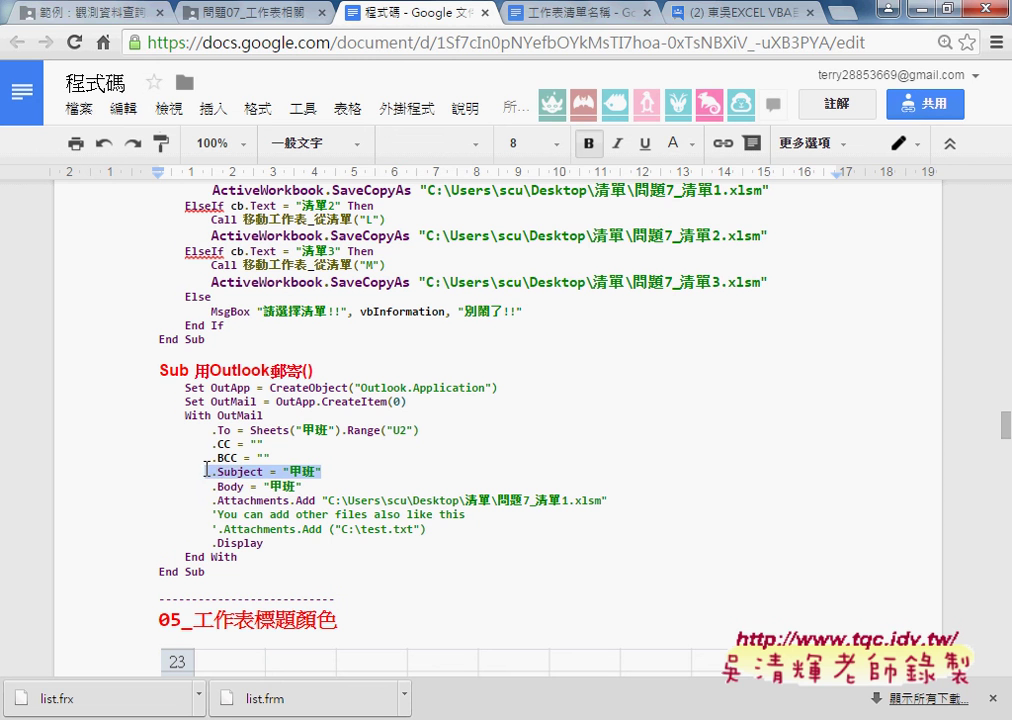
pyautogui.moveTo(302, 486); pyautogui.dragTo(212, 485)
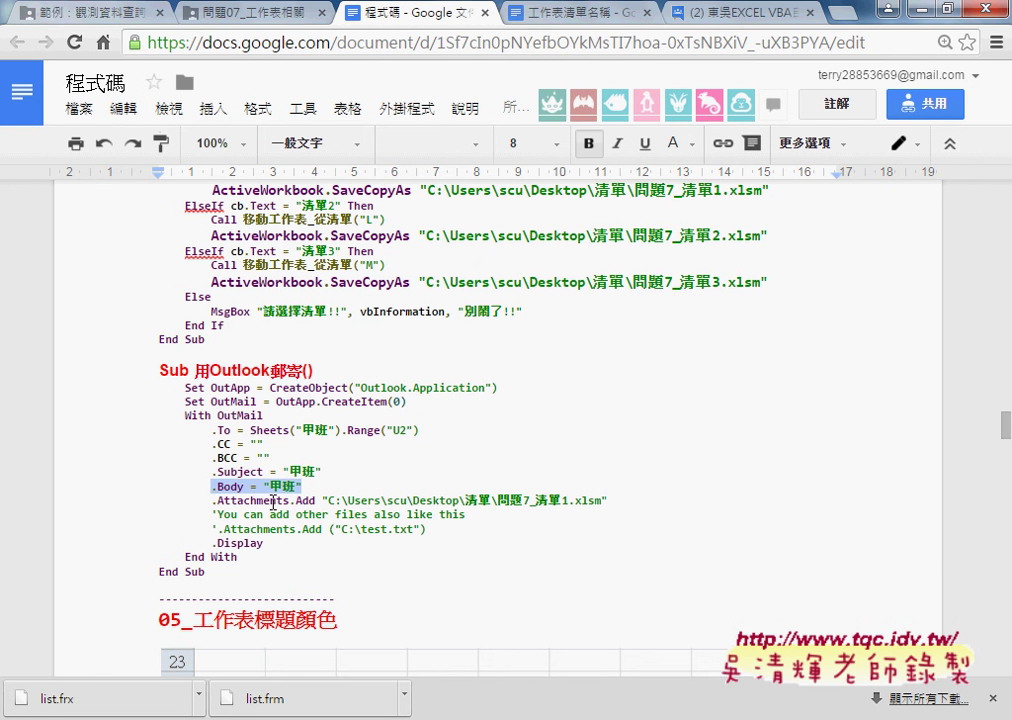
pyautogui.moveTo(212, 500); pyautogui.dragTo(607, 500)
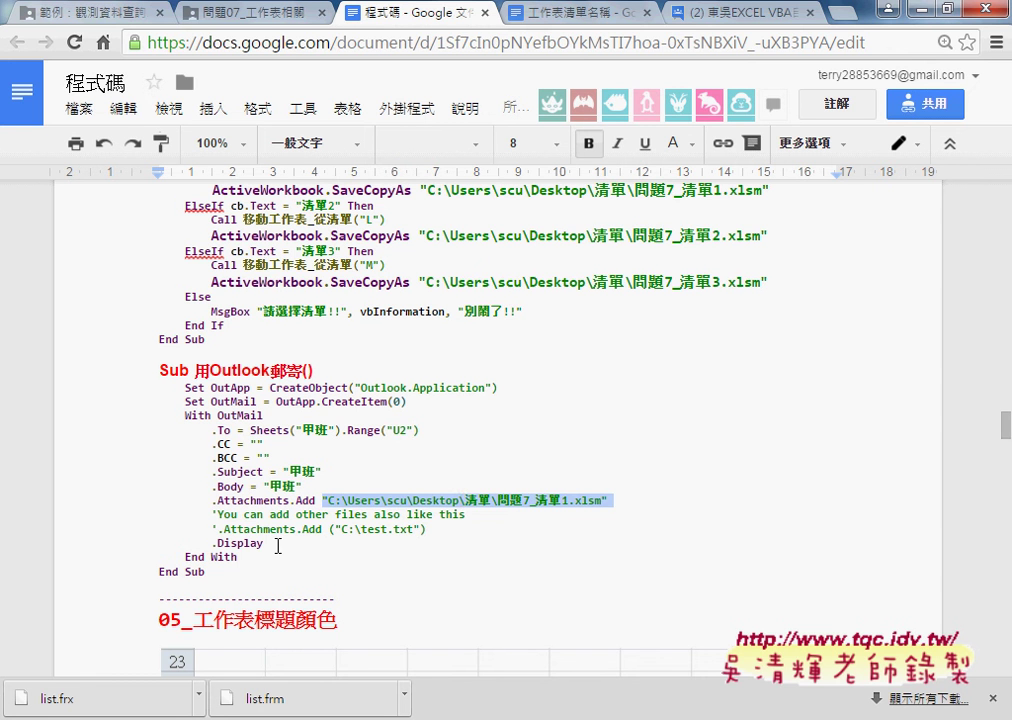
pyautogui.moveTo(264, 542); pyautogui.dragTo(212, 542)
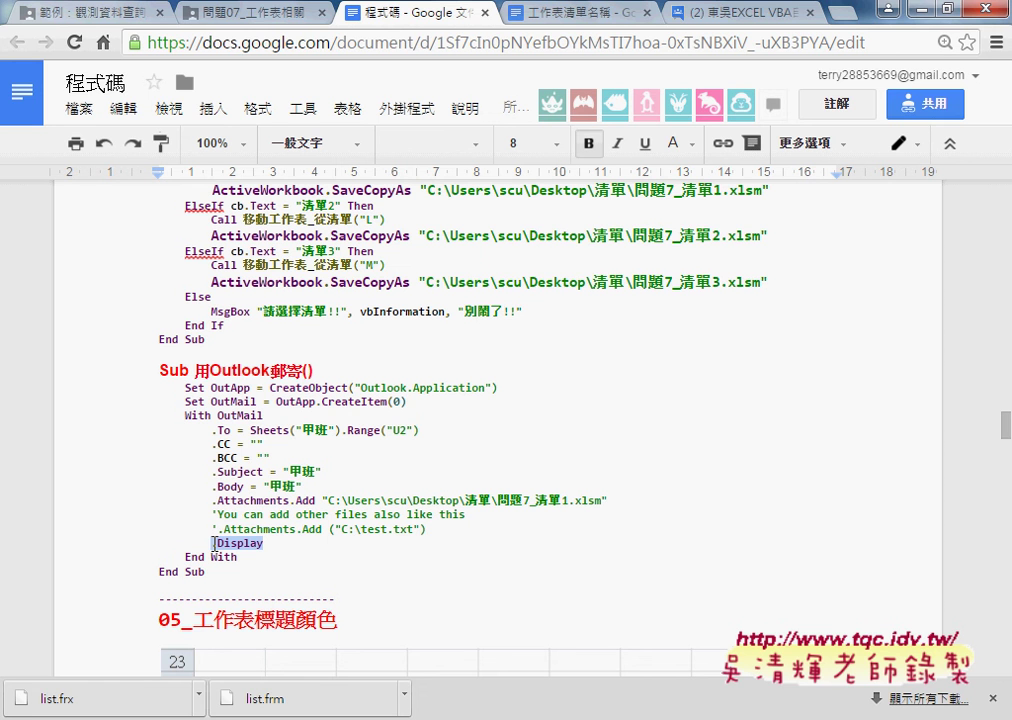
pyautogui.click(213, 542)
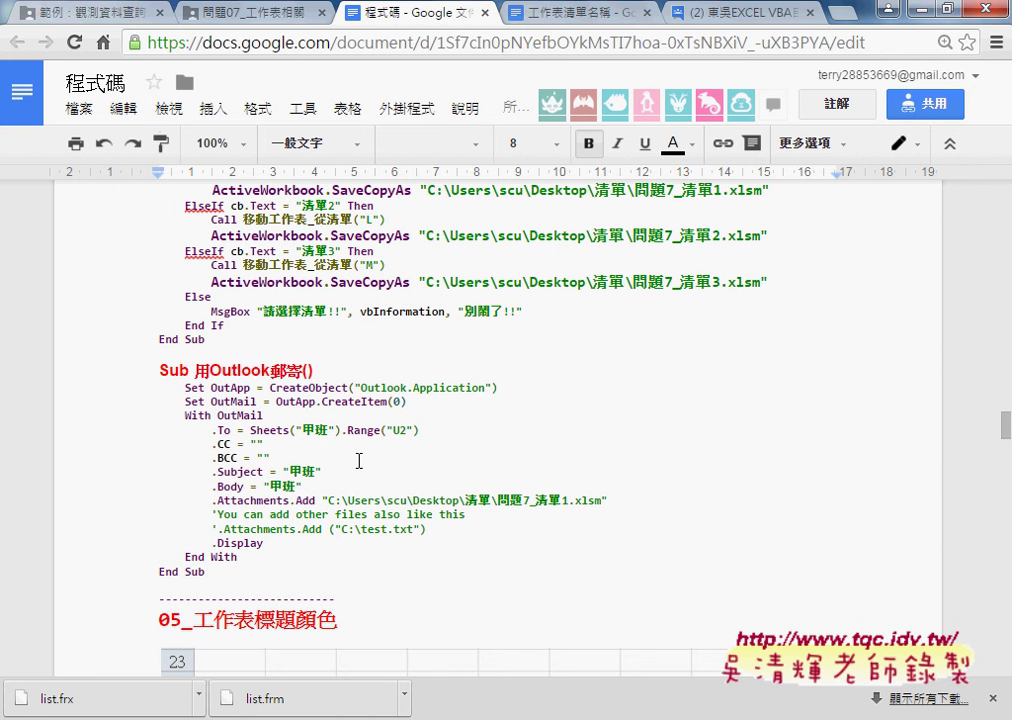
pyautogui.scroll(2, 285, 365)
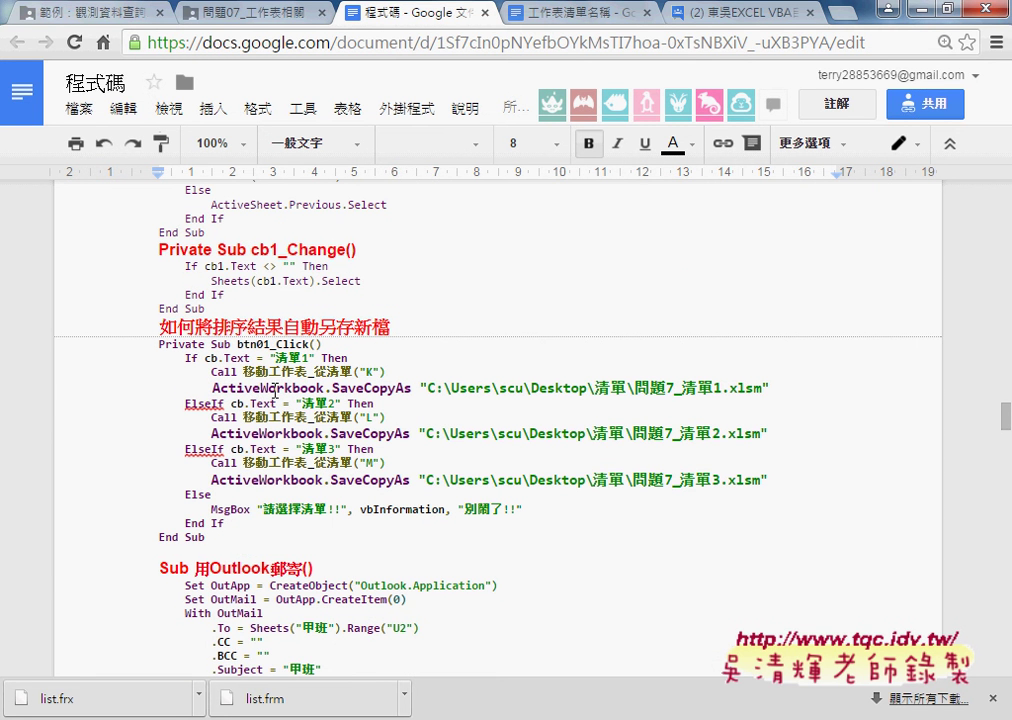
pyautogui.moveTo(325, 388); pyautogui.dragTo(214, 388)
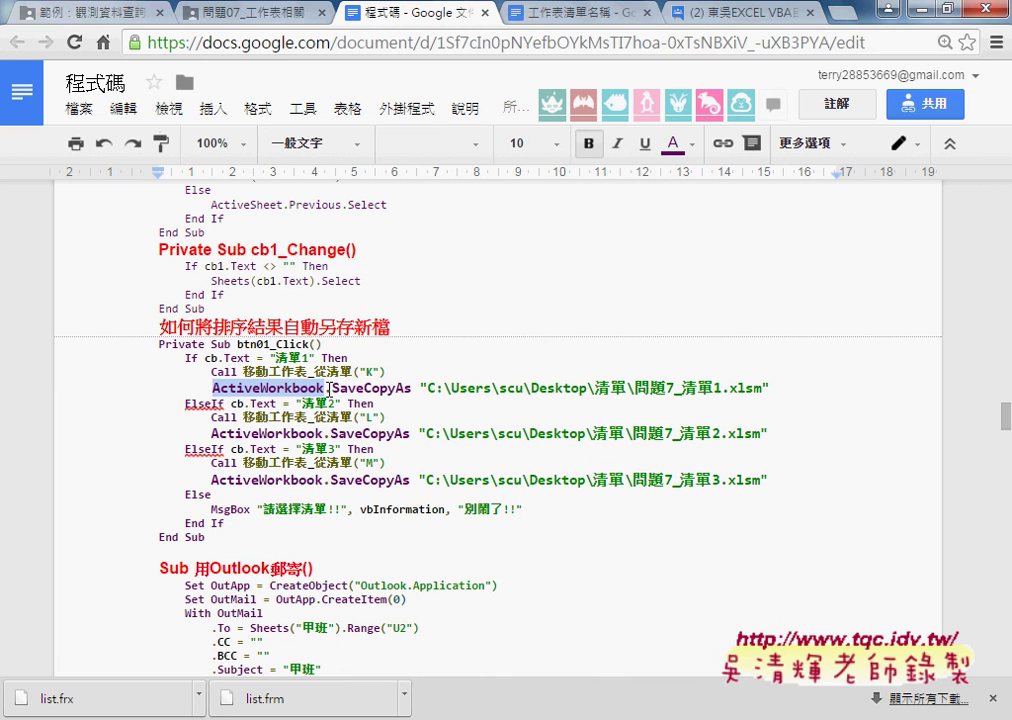
pyautogui.moveTo(324, 388); pyautogui.dragTo(414, 388)
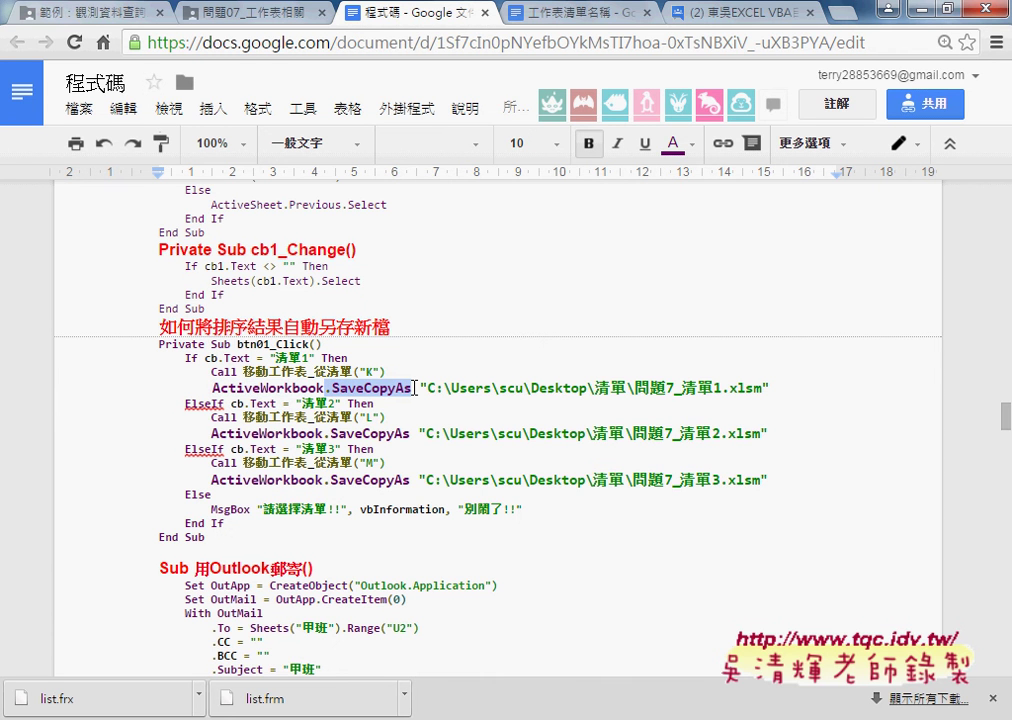